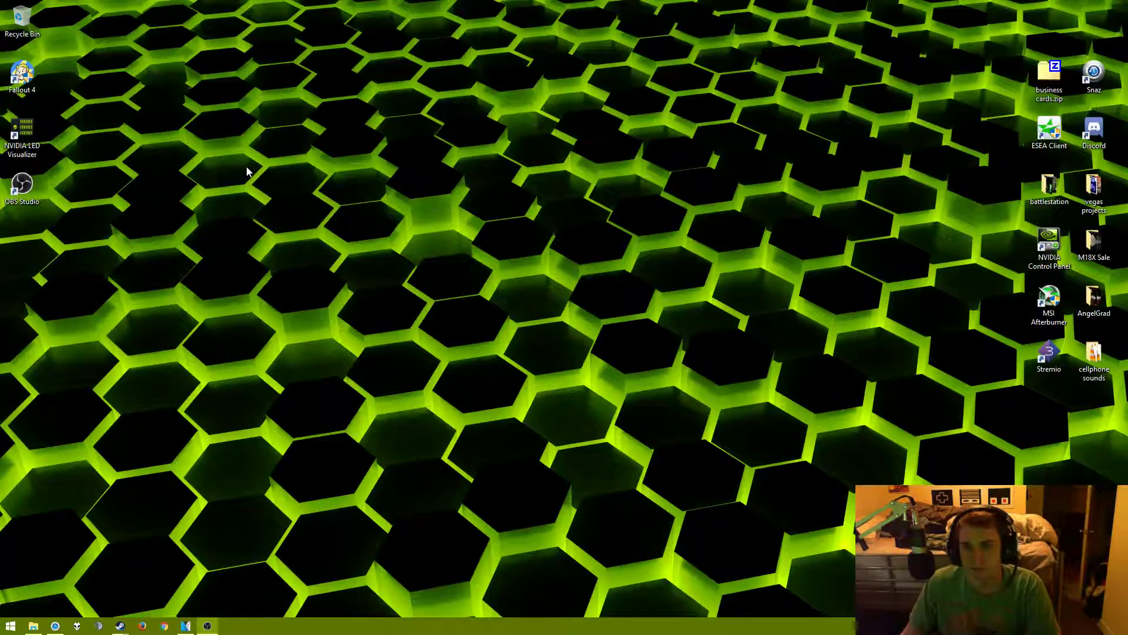
- Launch Disk Cleanup and scan the OS: Intel 730 240GB (C:) drive for removable files
left_click_drag(427, 190, 296, 317)
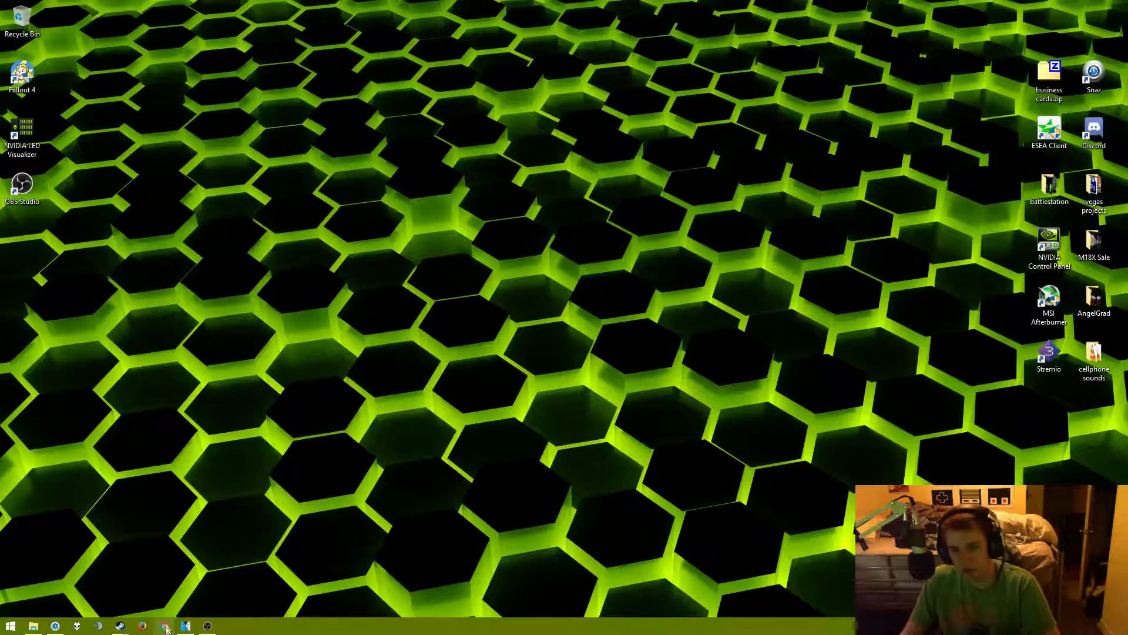
left_click(10, 627)
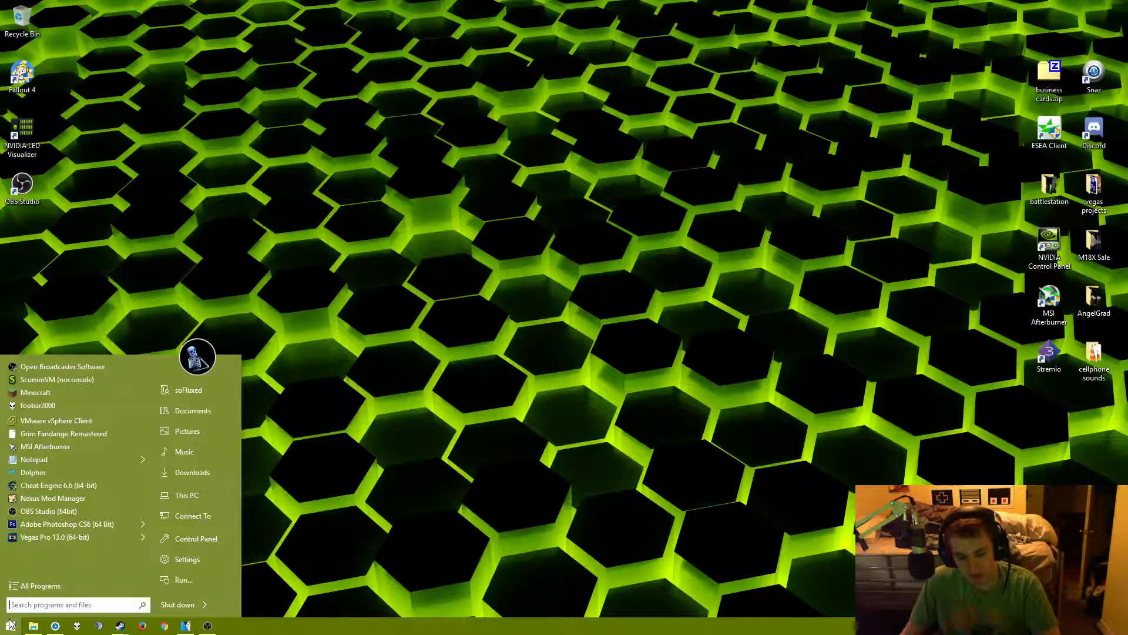
type("disk")
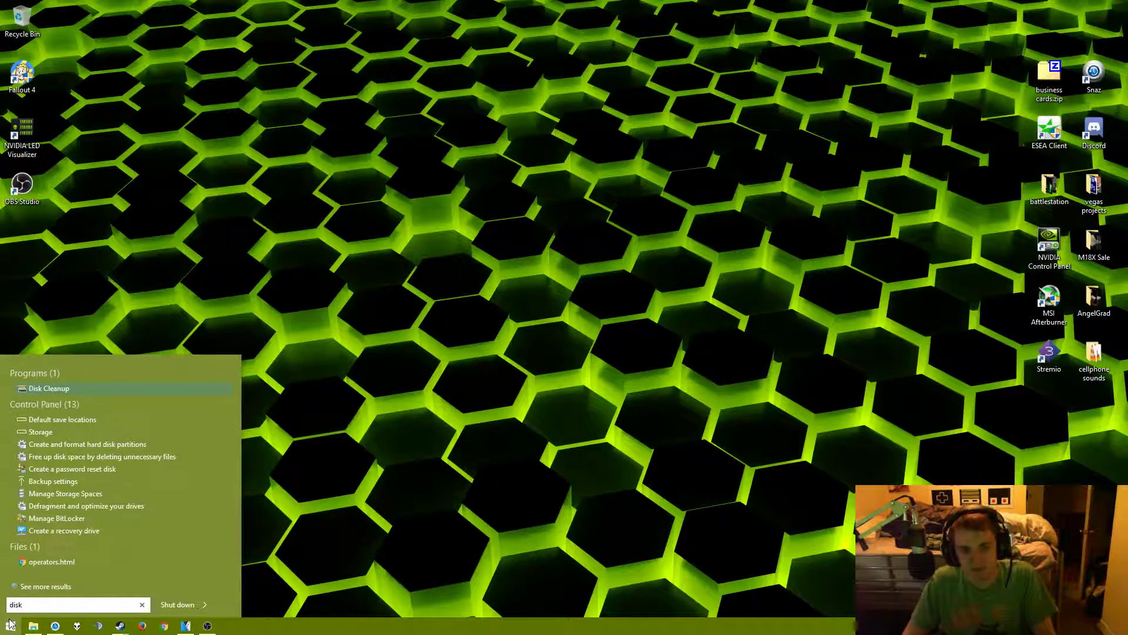
key("Return")
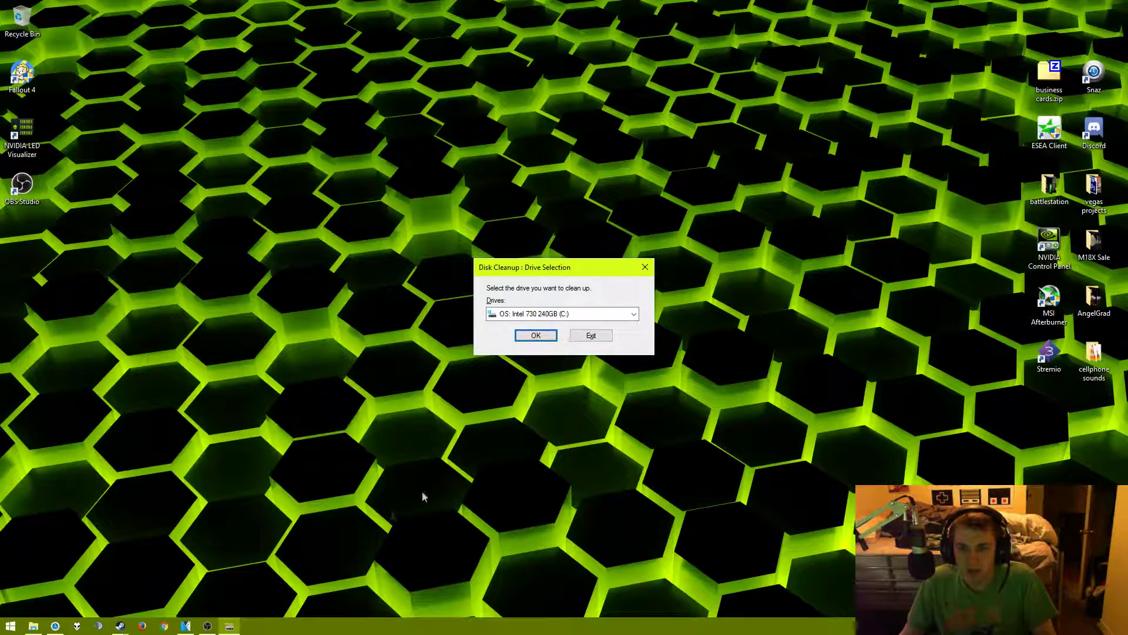
left_click(10, 625)
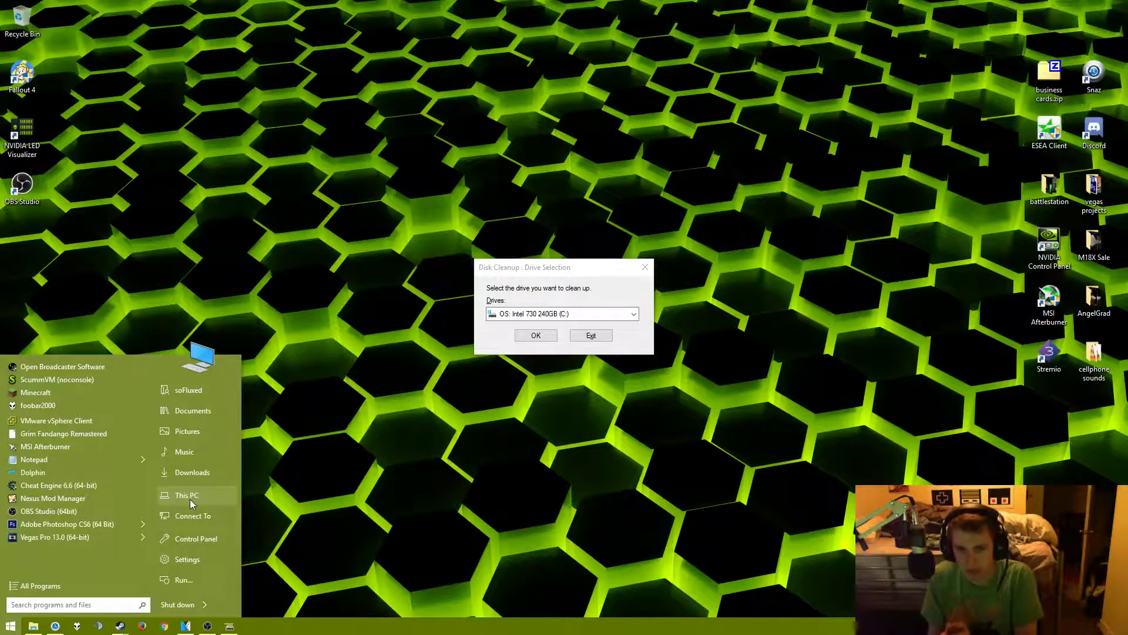
left_click(550, 334)
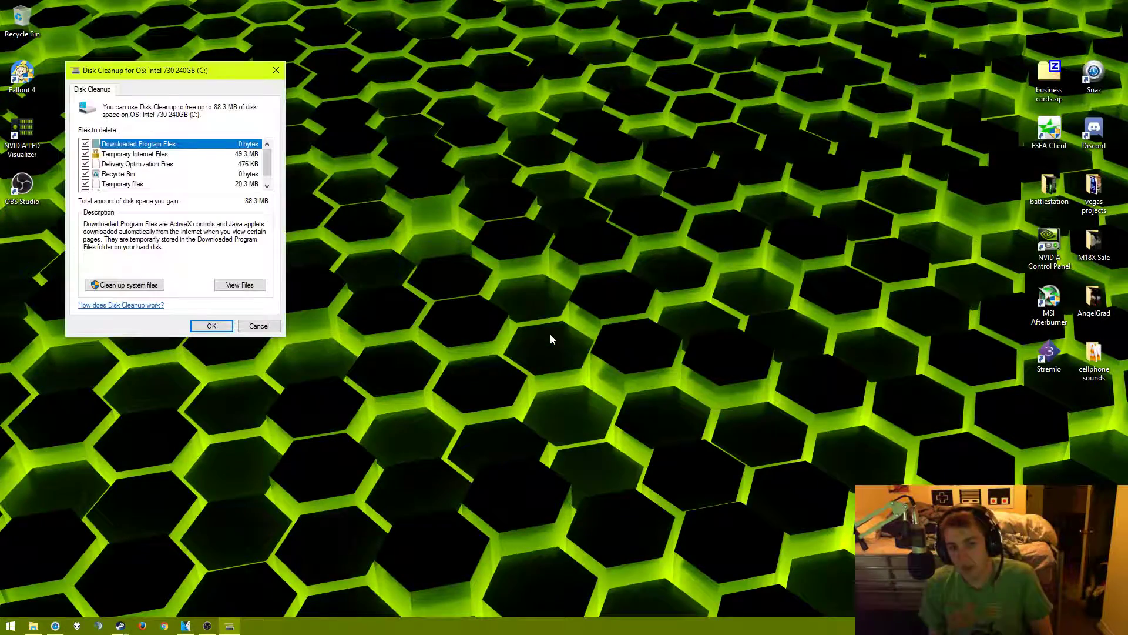
- Rescan the C: drive in Disk Cleanup with system files included
left_click_drag(169, 70, 582, 91)
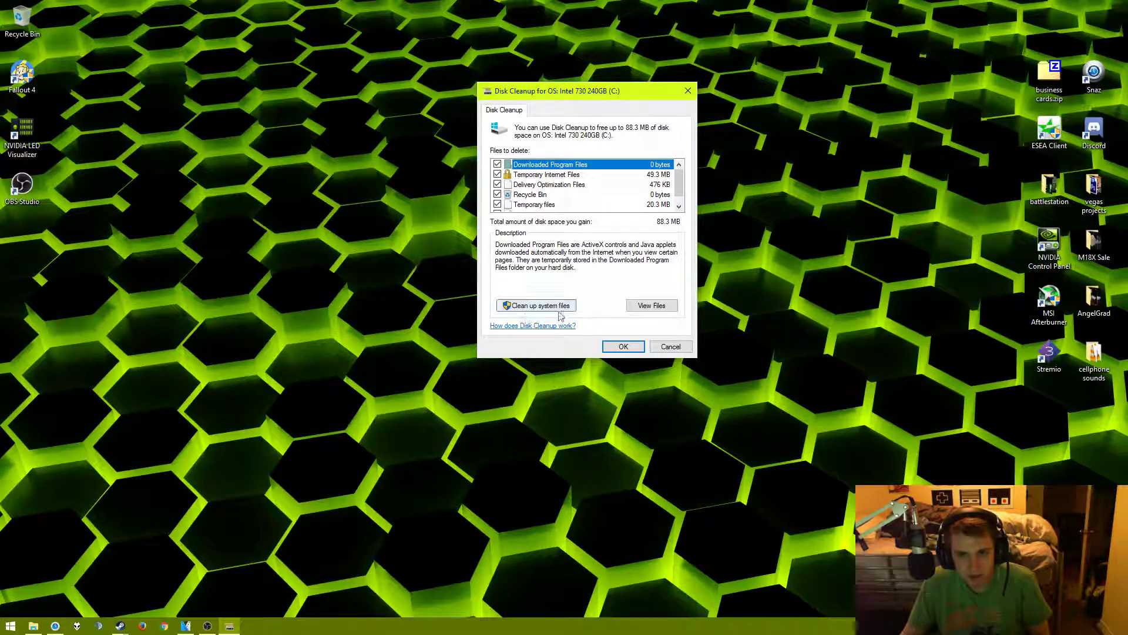
left_click(536, 304)
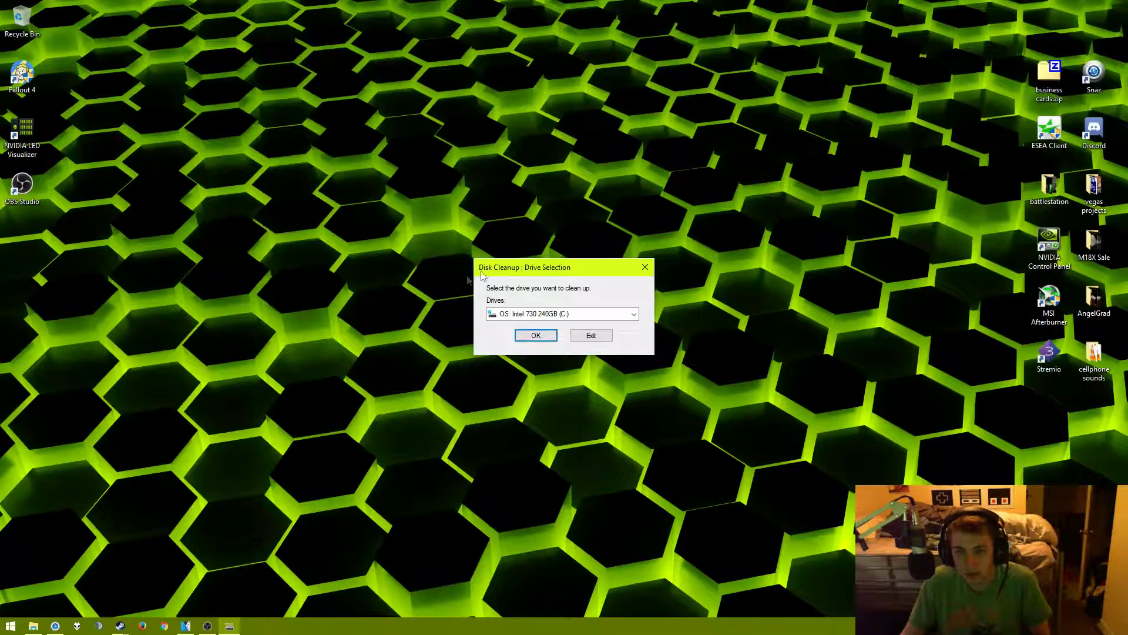
left_click(537, 336)
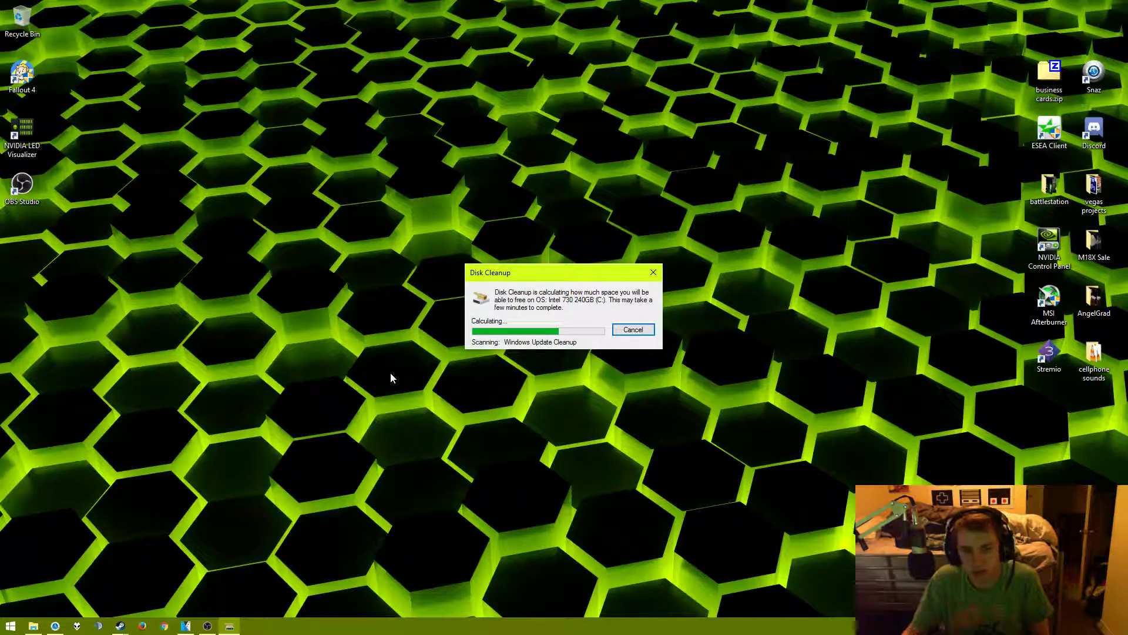
- View the top-level folders of the C: drive in File Explorer and minimize the window
left_click(5, 628)
left_click(187, 494)
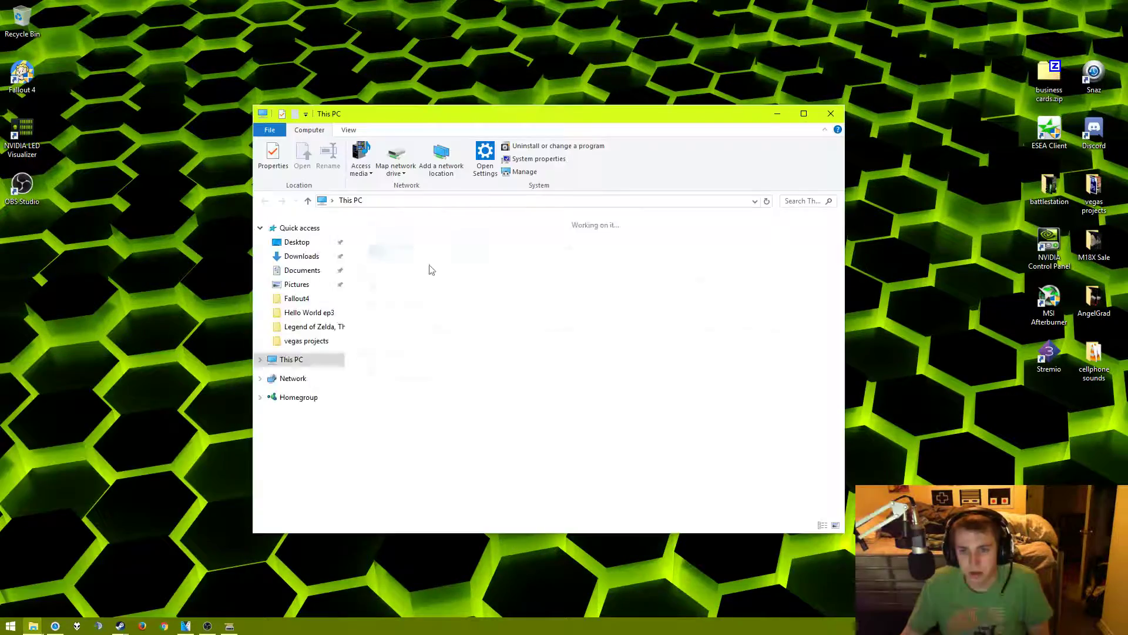
double_click(468, 326)
mouse_move(438, 365)
left_mouse_down()
mouse_move(376, 337)
mouse_move(389, 372)
mouse_move(371, 329)
mouse_move(373, 339)
mouse_move(394, 328)
mouse_move(380, 345)
mouse_move(372, 330)
mouse_move(447, 359)
left_mouse_up()
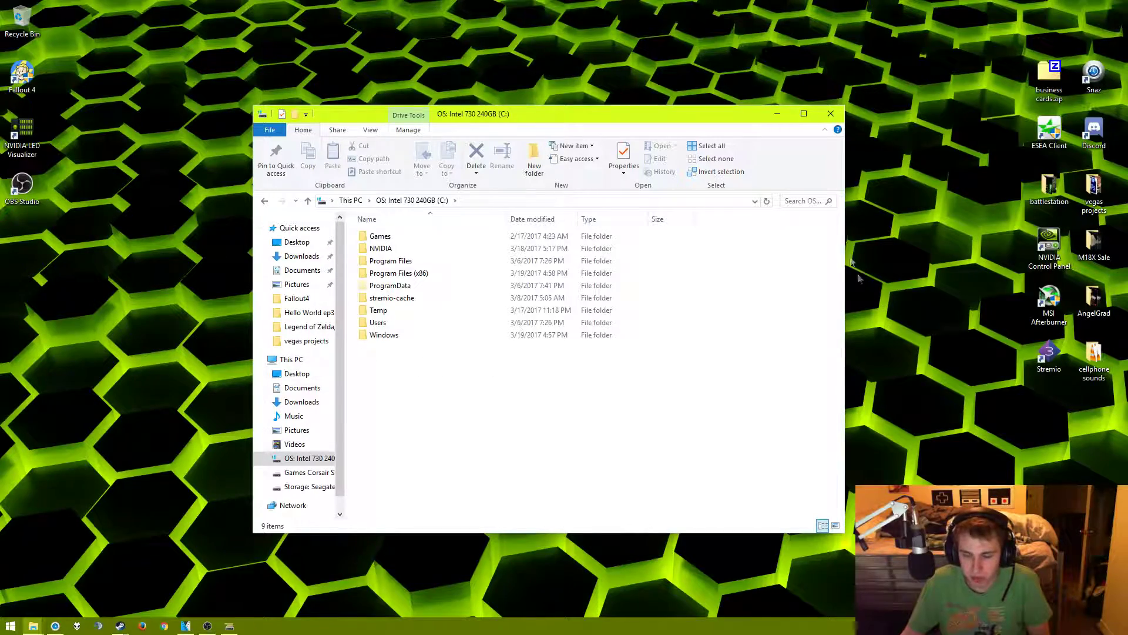
left_click(778, 113)
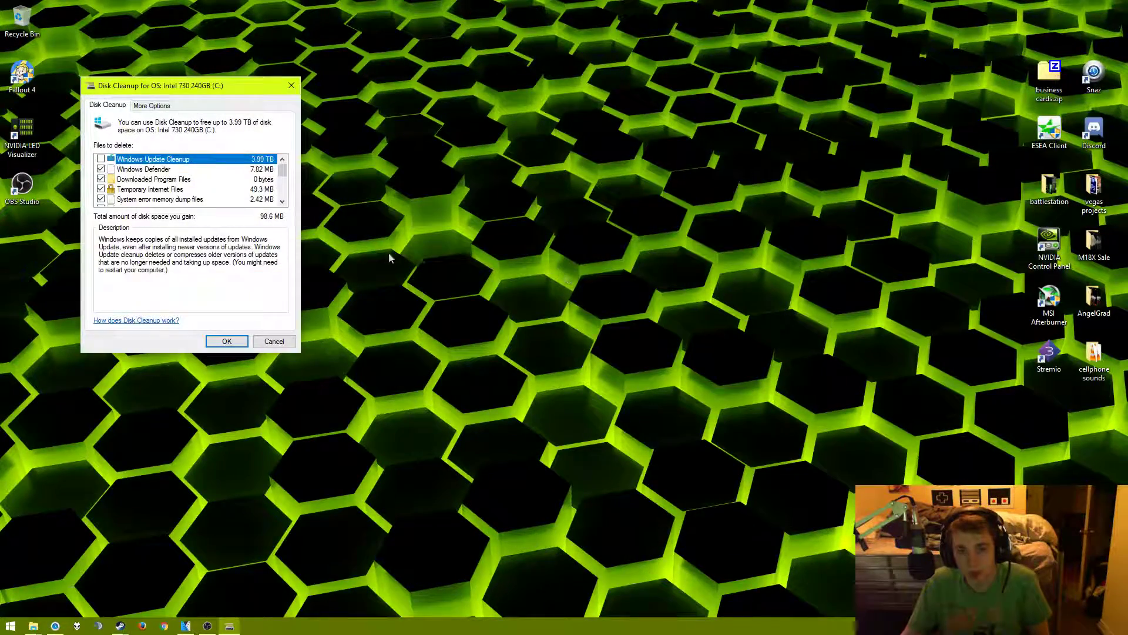
- Mark every file category for deletion, including Windows Update Cleanup, system error minidumps and archived and queued Windows Error Reporting files
mouse_move(282, 171)
left_mouse_down()
mouse_move(281, 197)
mouse_move(282, 183)
left_mouse_up()
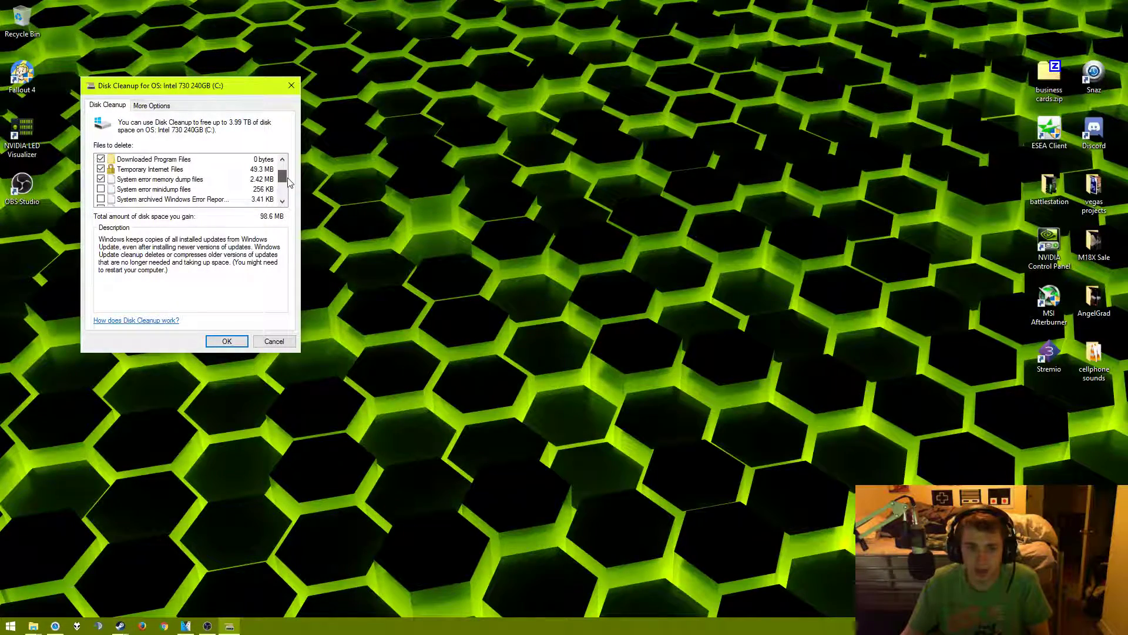
left_click(98, 201)
scroll(112, 203, "down", 1)
left_click(101, 170)
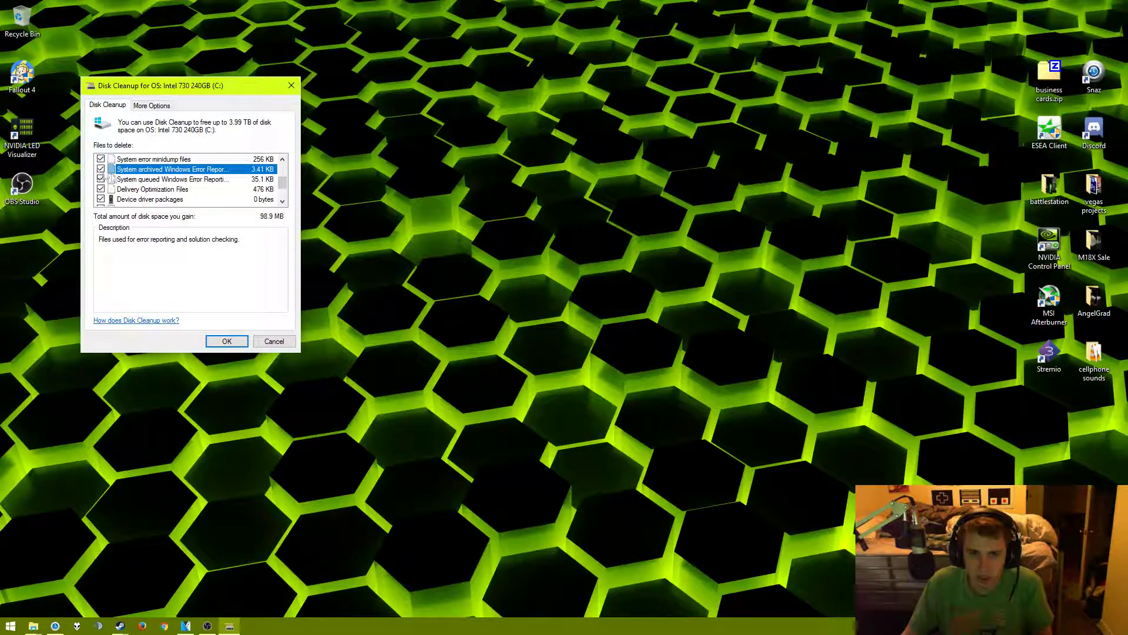
left_click_drag(283, 185, 285, 166)
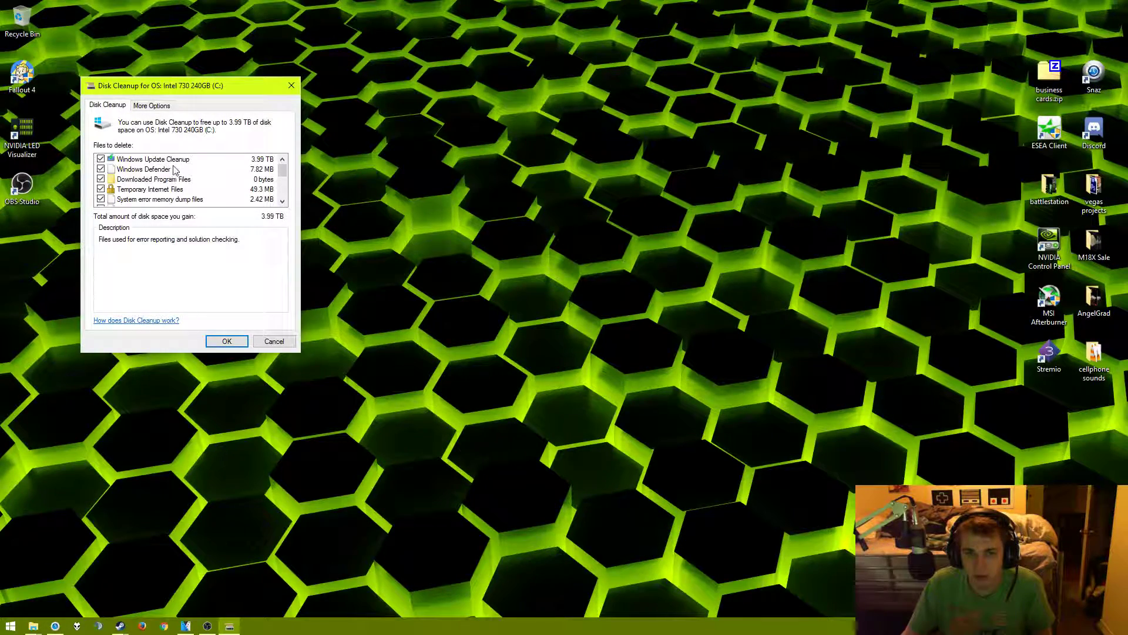
scroll(285, 171, "down", 2)
scroll(284, 170, "up", 2)
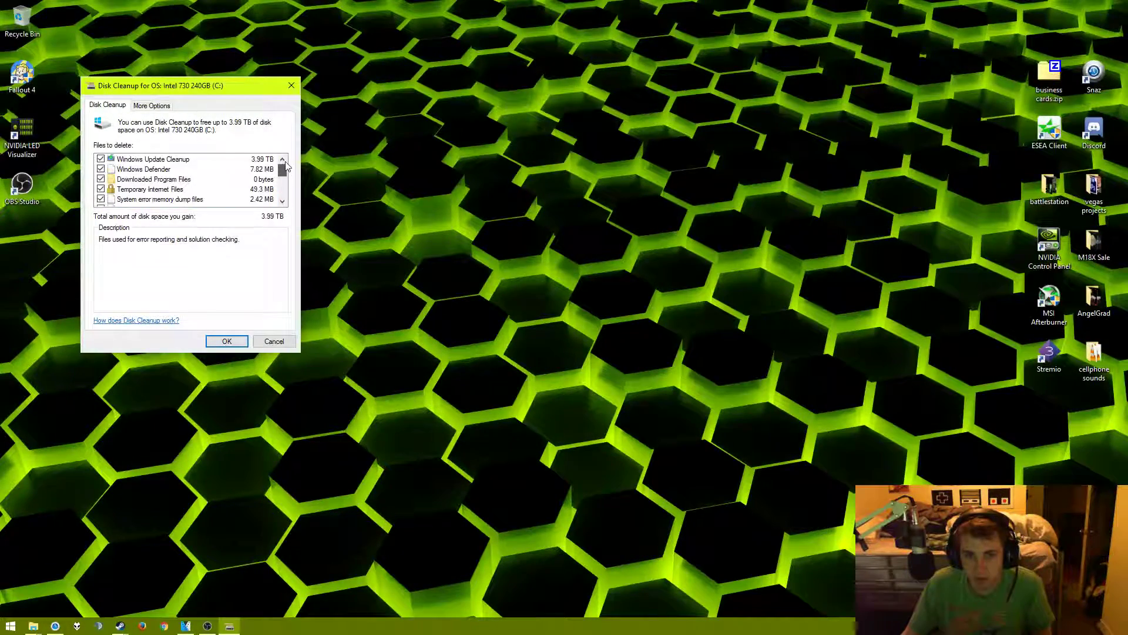
scroll(285, 172, "down", 3)
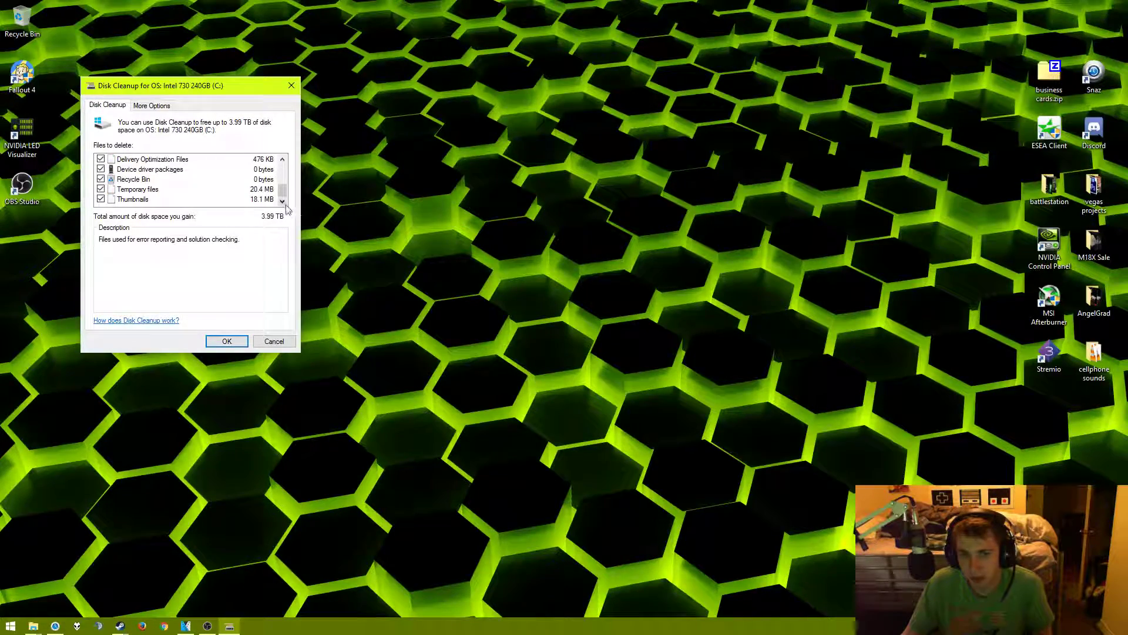
mouse_move(282, 194)
left_mouse_down()
mouse_move(283, 173)
mouse_move(283, 197)
left_mouse_up()
- Start the cleanup, confirm permanent deletion of the selected files, and move the progress window out of the way
left_click(227, 342)
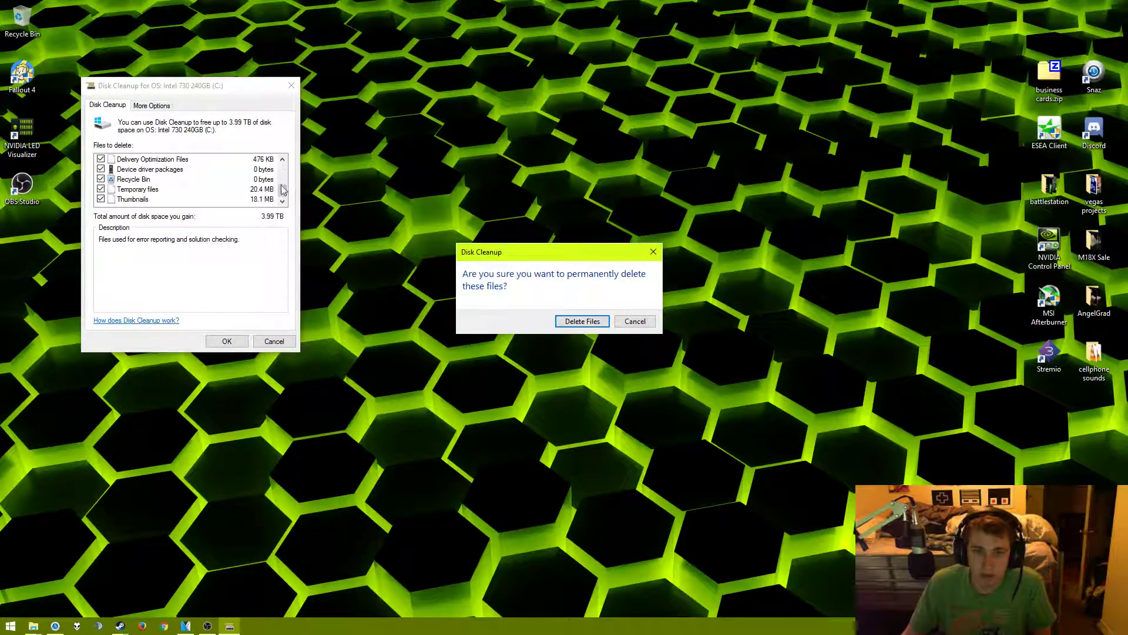
left_click(583, 322)
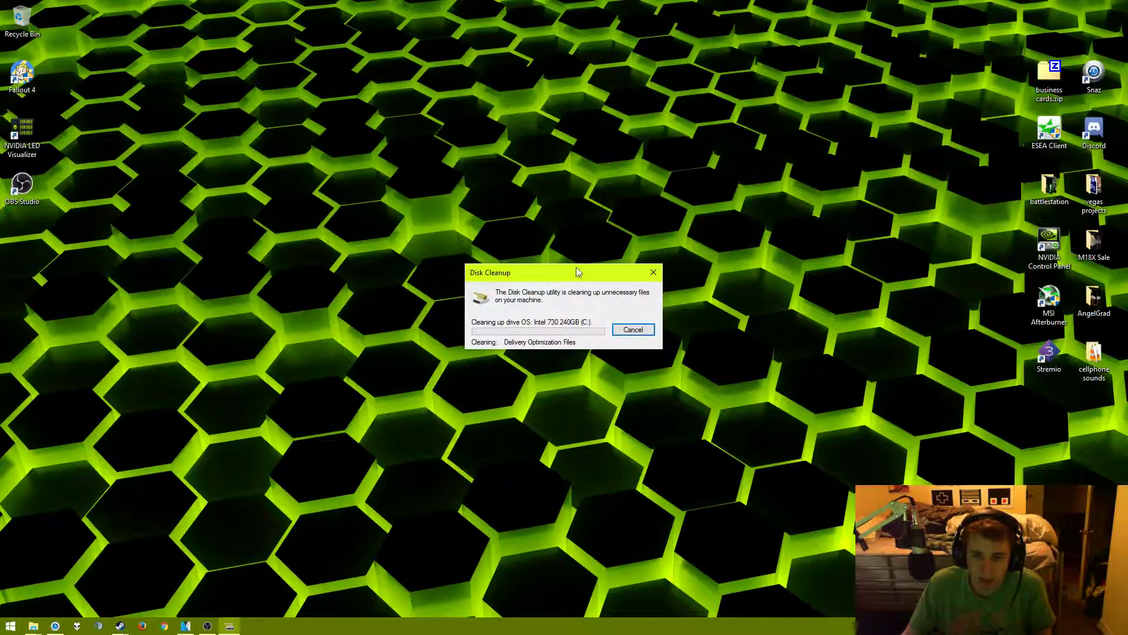
left_click_drag(578, 272, 582, 80)
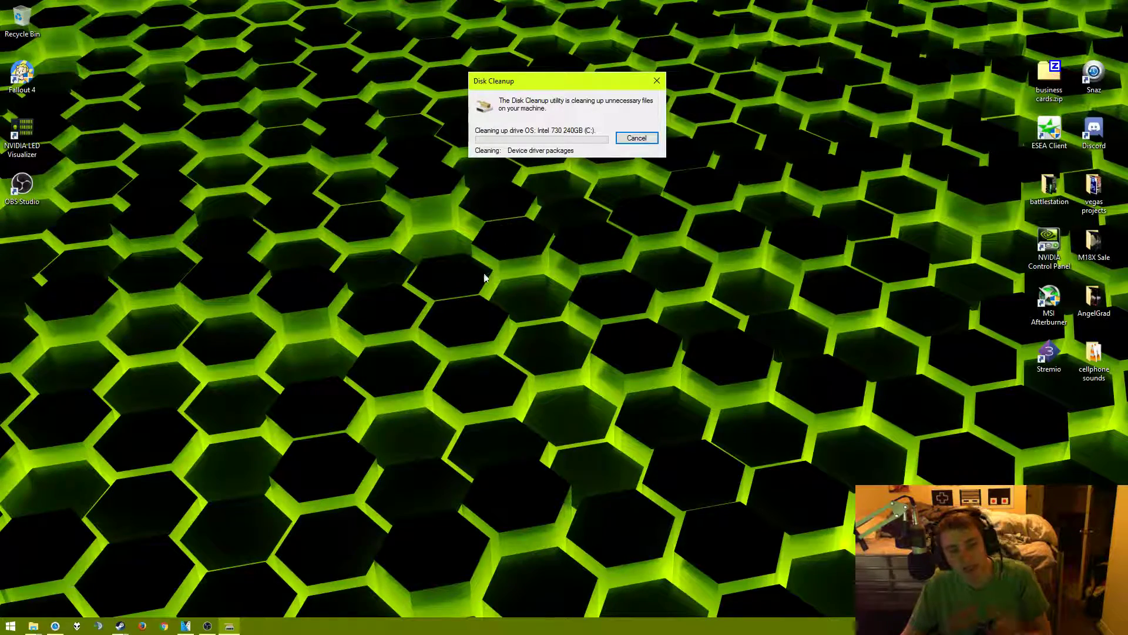
- Open the Service folder on the Storage: Seagate Barracuda 2TB (Z:) drive
left_click(11, 625)
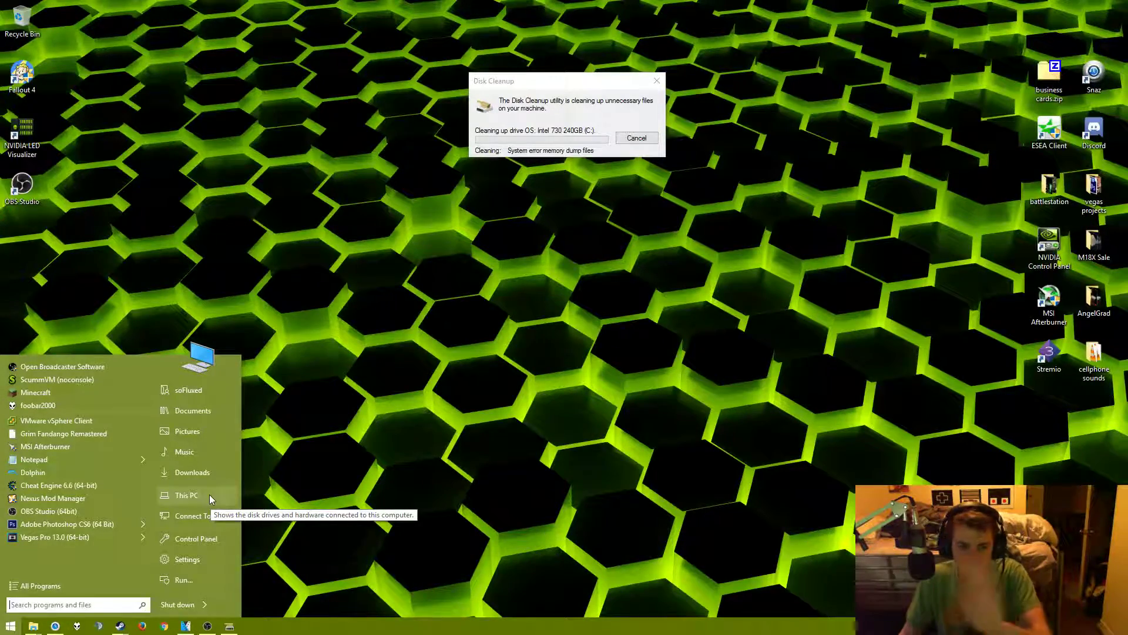
left_click(210, 495)
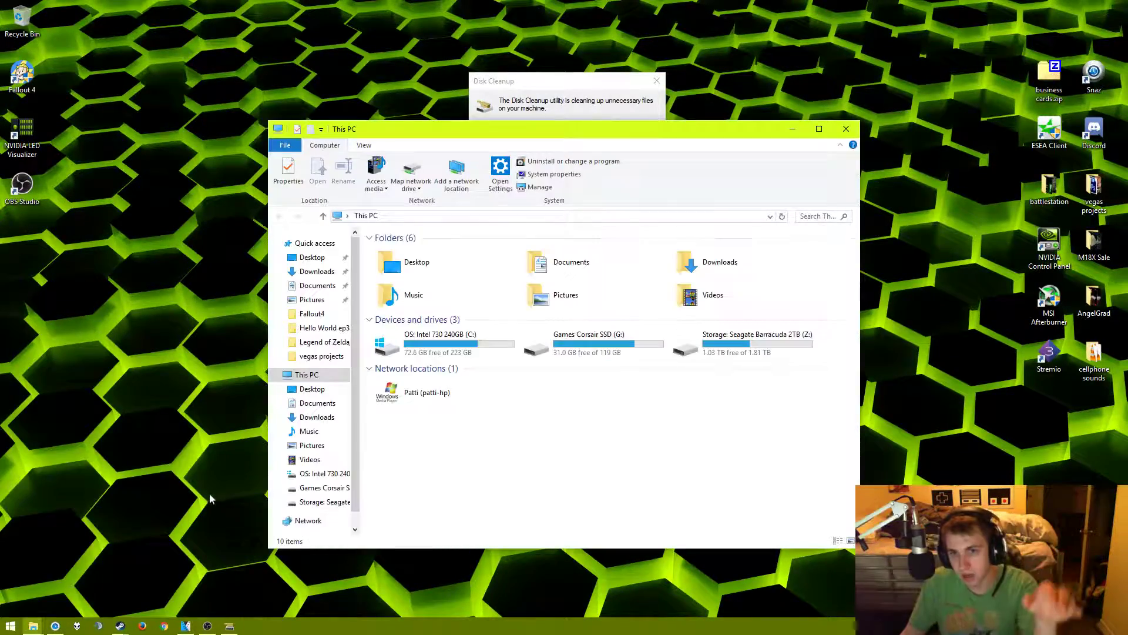
double_click(747, 342)
left_click(453, 364)
double_click(453, 365)
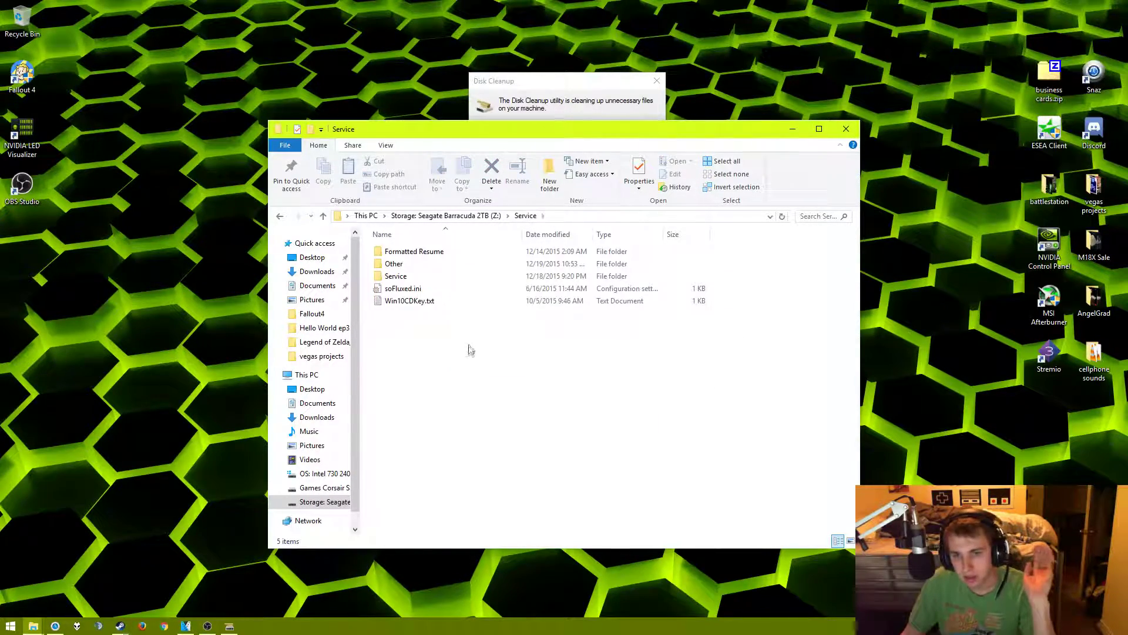
double_click(408, 266)
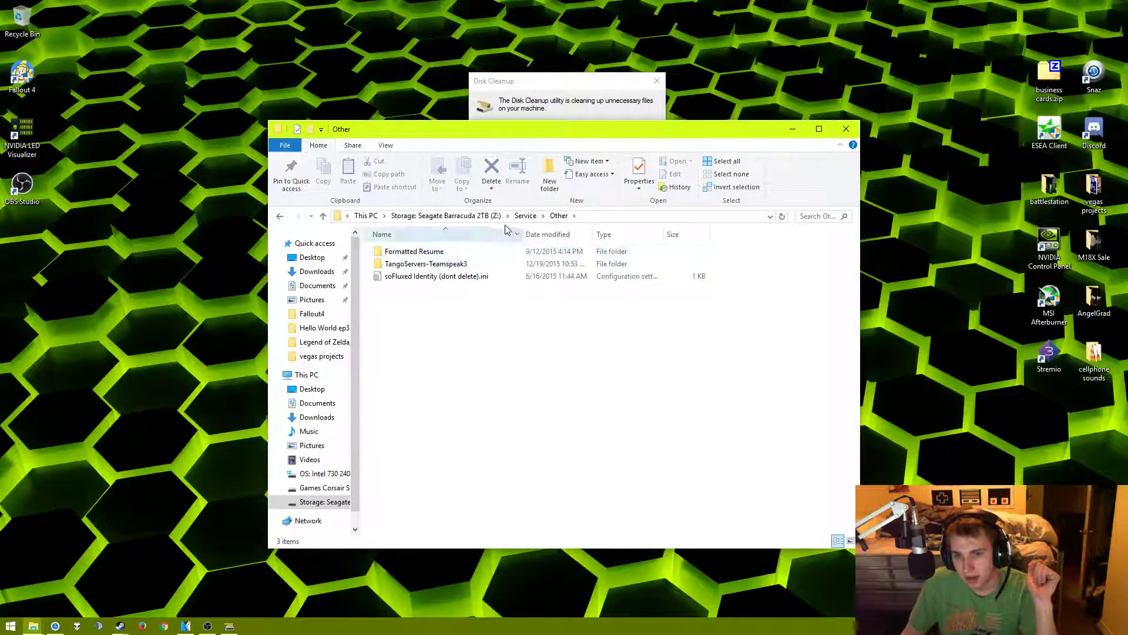
left_click(497, 216)
left_click(525, 216)
double_click(395, 362)
- Run CCleaner64.exe from the CCleaner folder inside the nested Service folder's Tools directory, and minimize the folder window
double_click(411, 277)
double_click(414, 276)
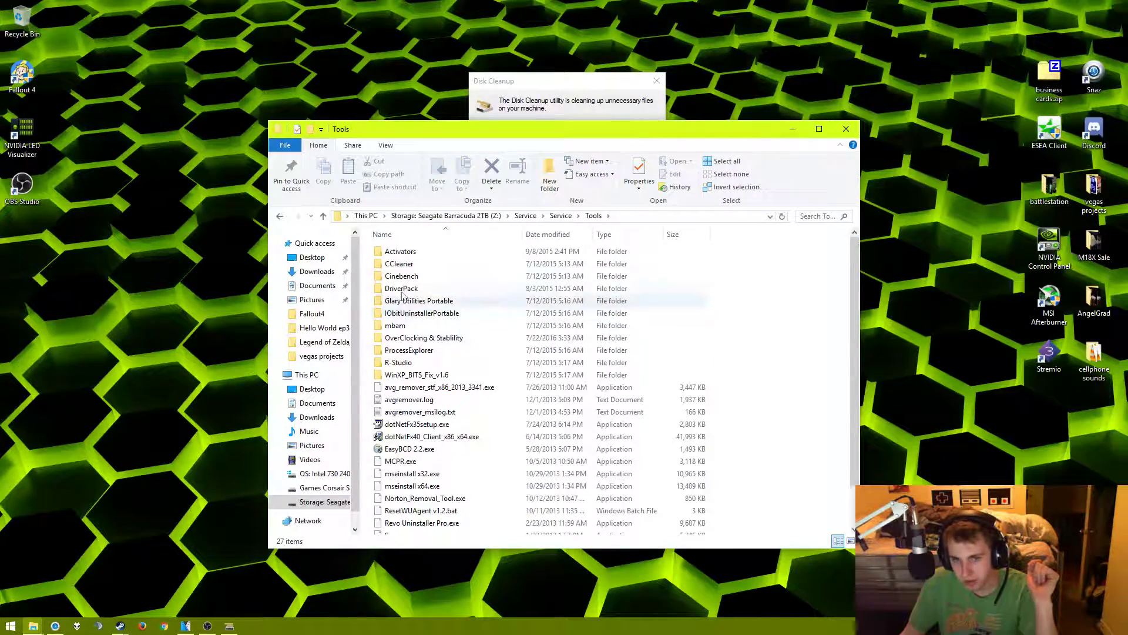
left_click(388, 266)
double_click(388, 266)
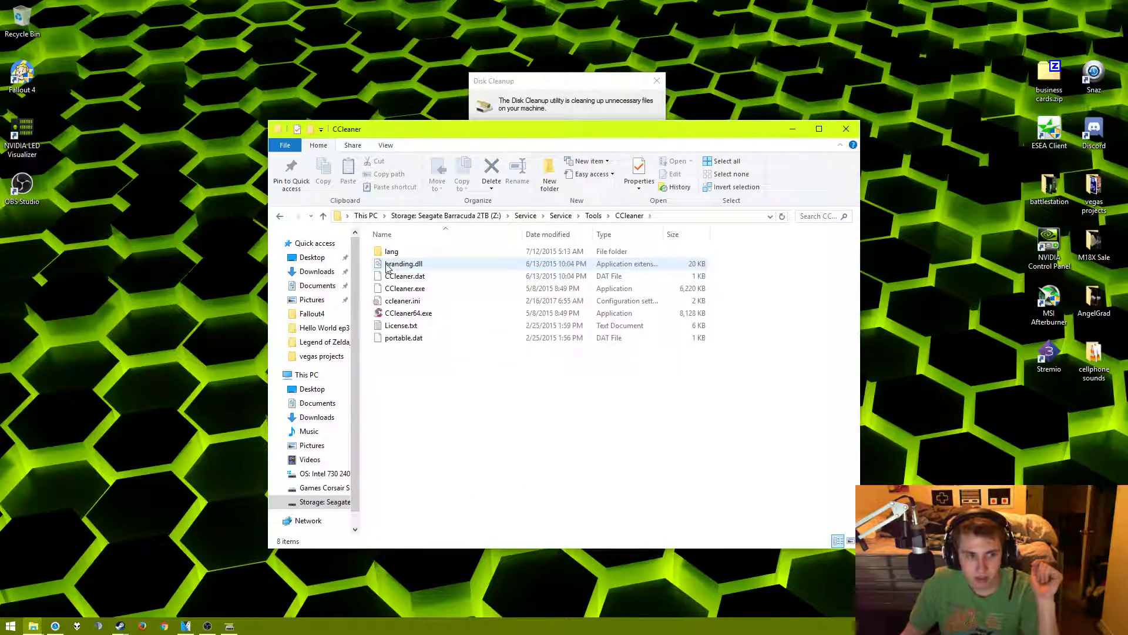
double_click(453, 313)
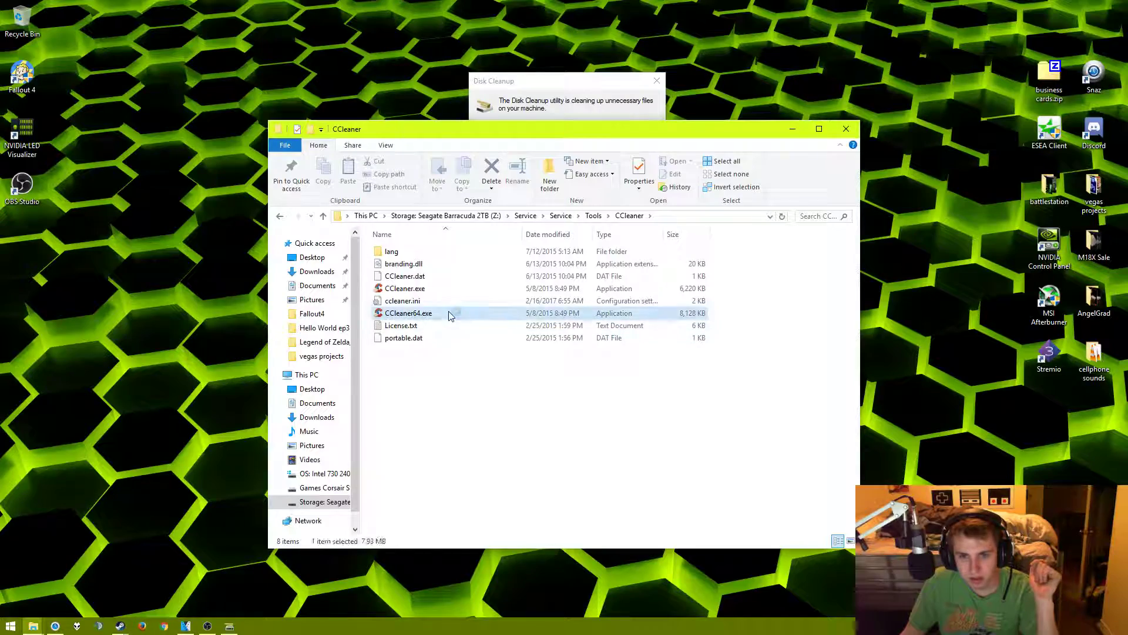
left_click(792, 129)
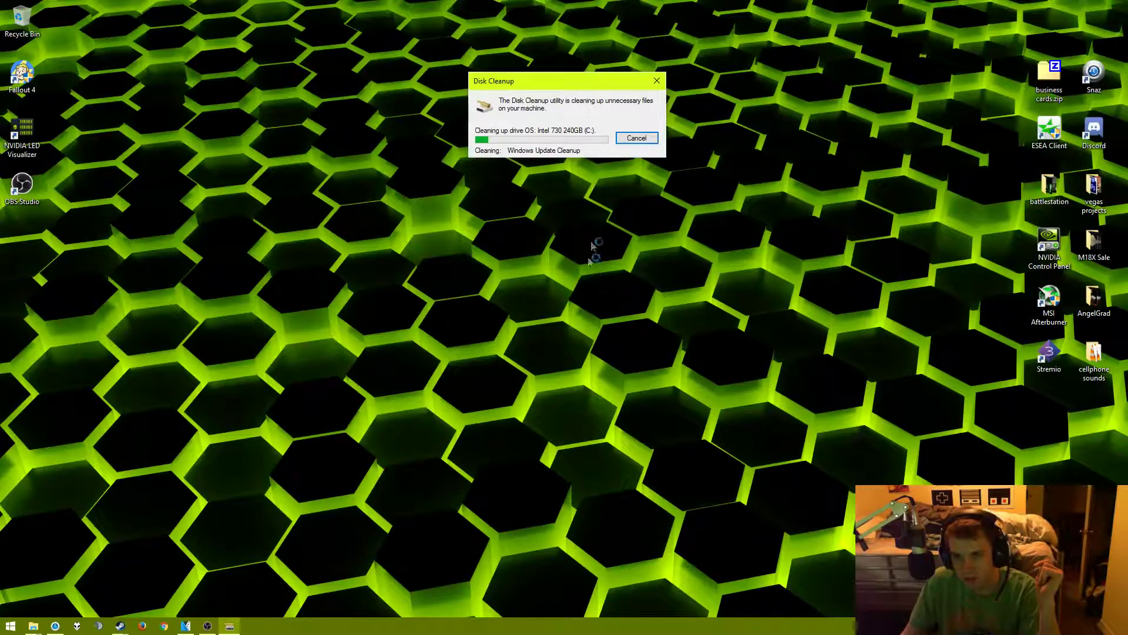
- Switch to Chrome, search Google for ccleaner, and open Piriform's CCleaner download page
left_click(164, 627)
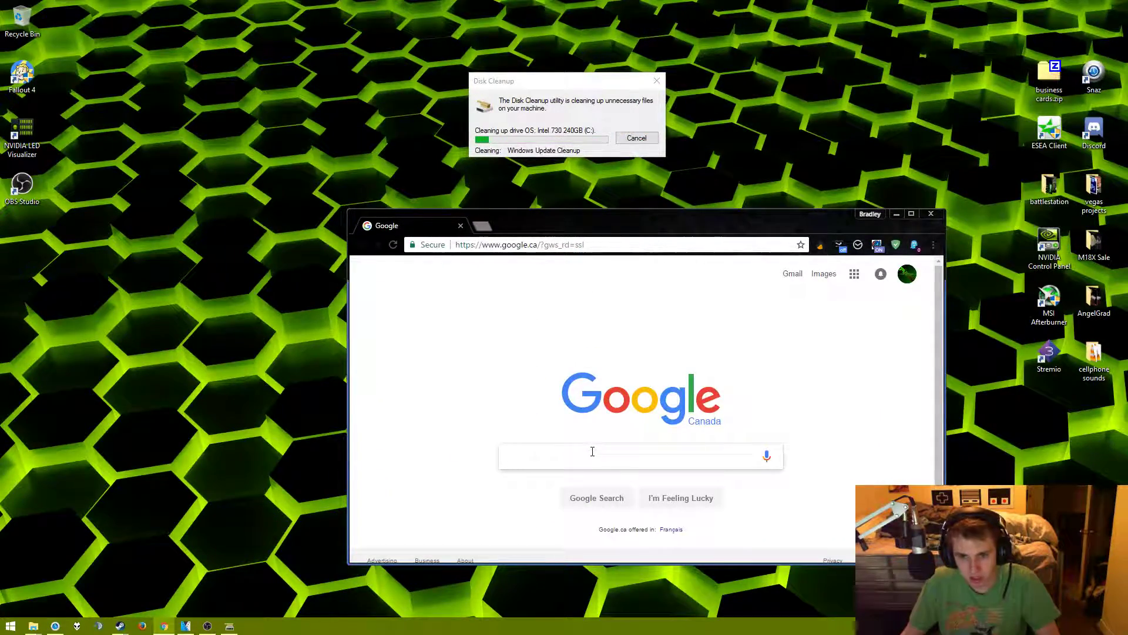
type("ccleaner")
key("Return")
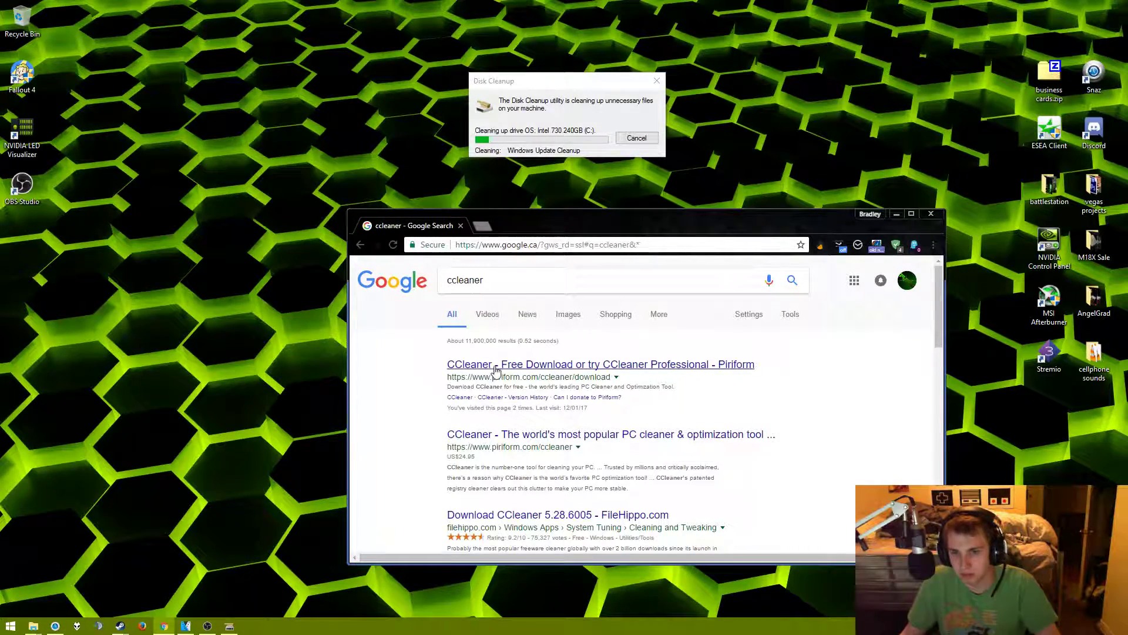
left_click(496, 365)
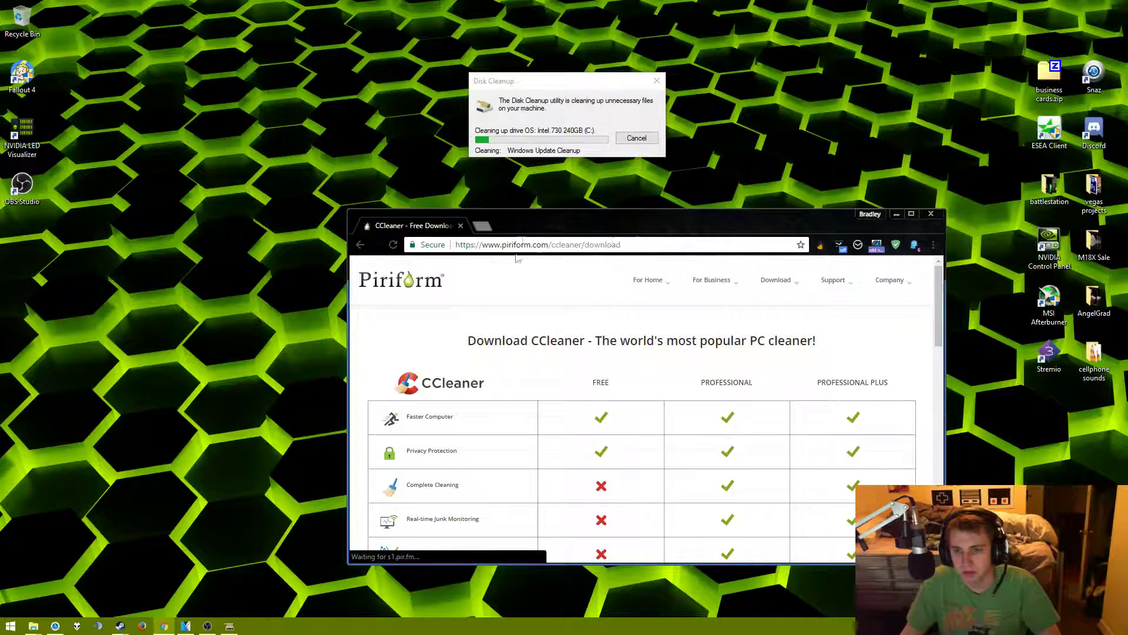
- Download the free edition of CCleaner and run the ccsetup528.exe installer
double_click(617, 222)
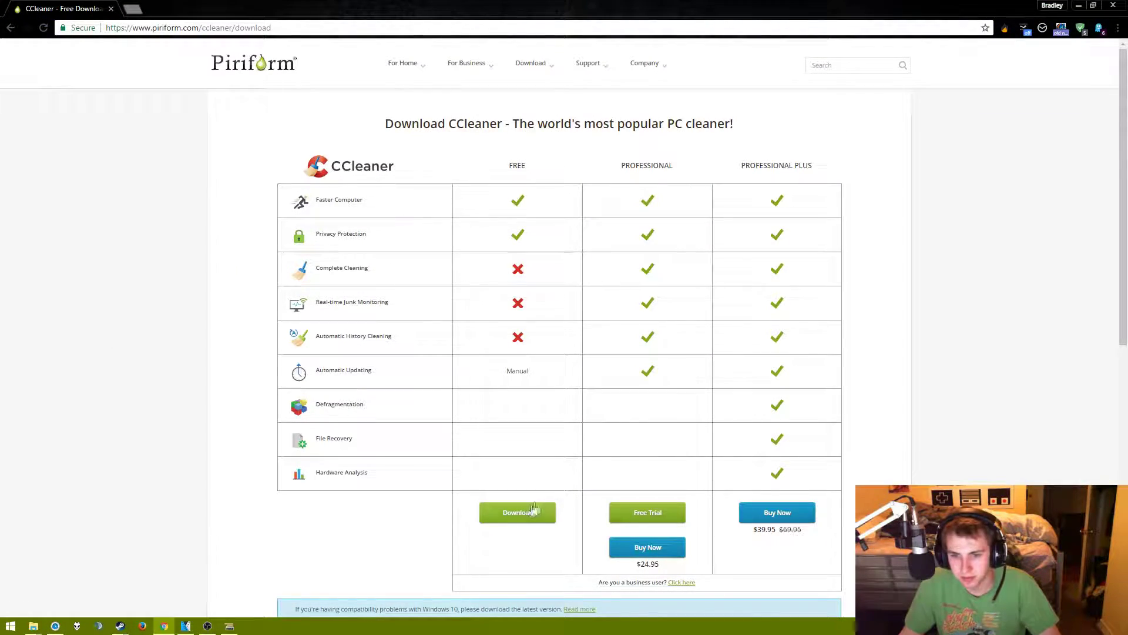
left_click_drag(973, 6, 924, 178)
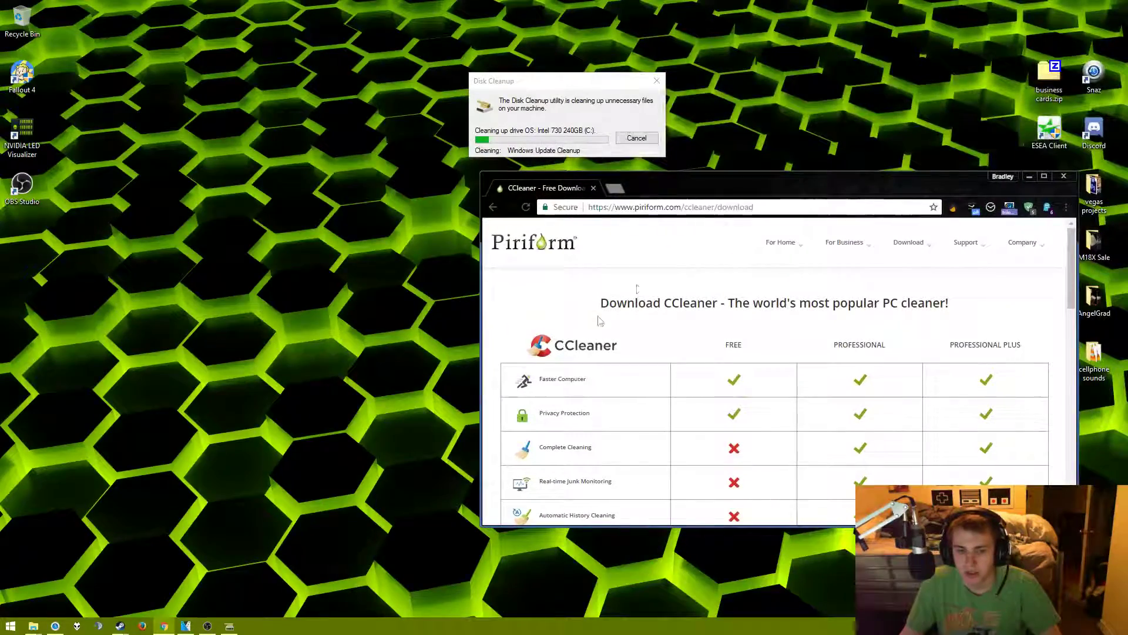
scroll(709, 488, "down", 4)
left_click(733, 464)
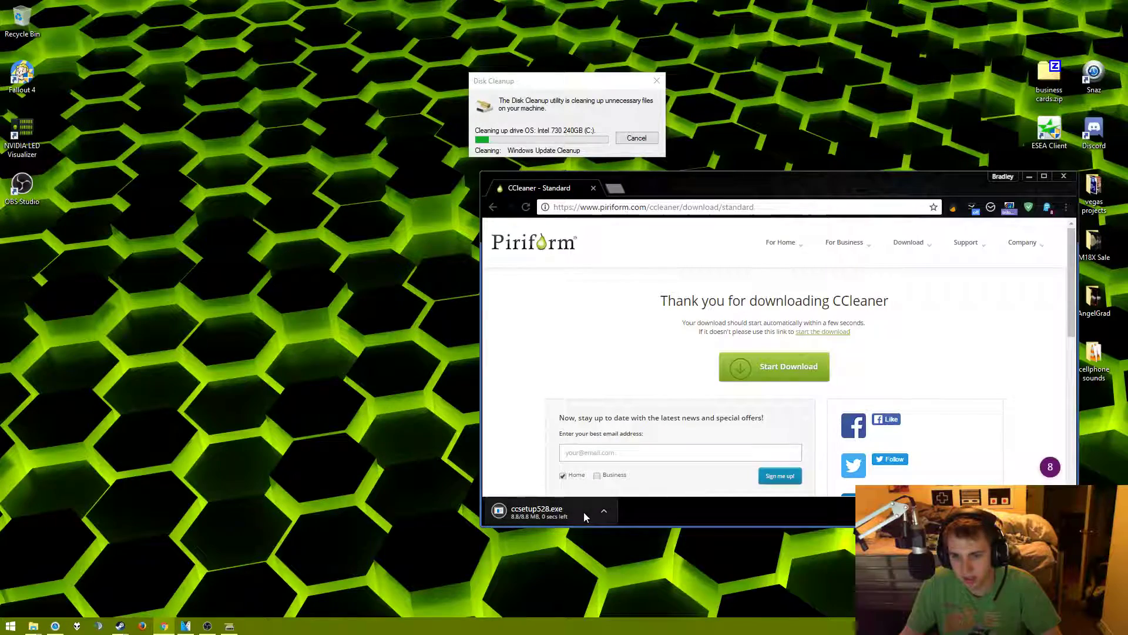
left_click(561, 515)
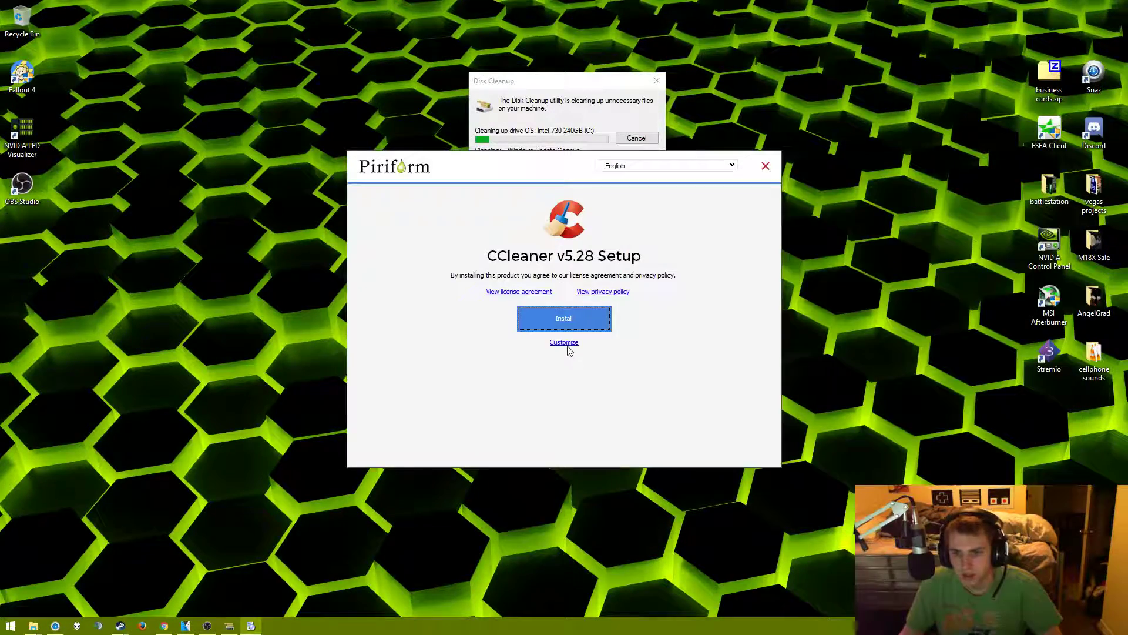
- Install CCleaner v5.28 with all default install options kept, and launch it without viewing the release notes
left_click(567, 346)
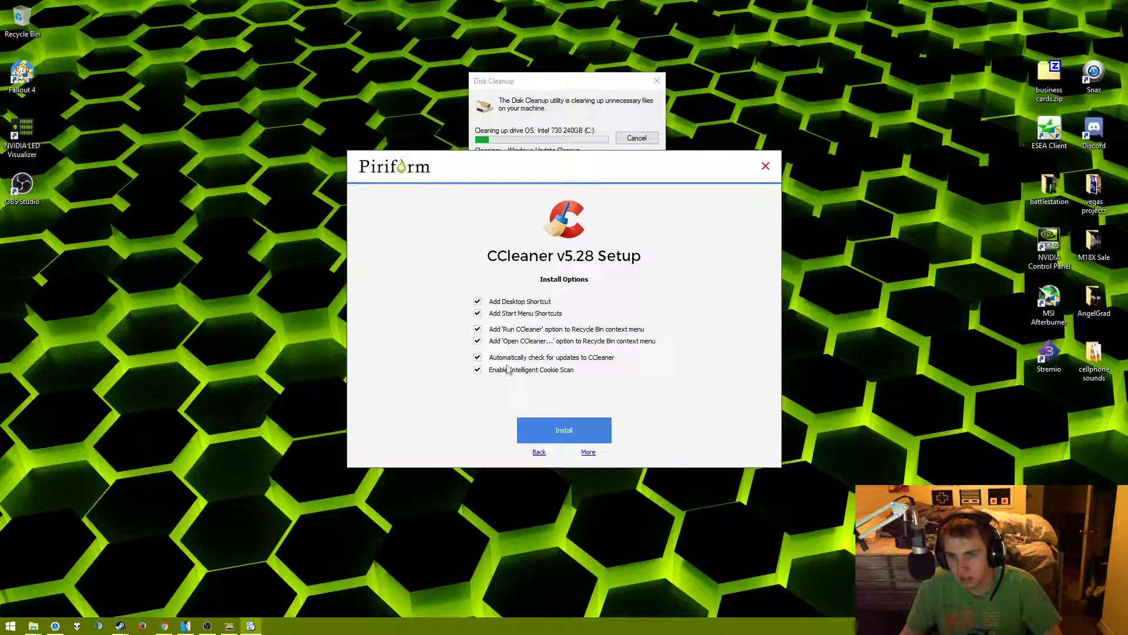
left_click(561, 432)
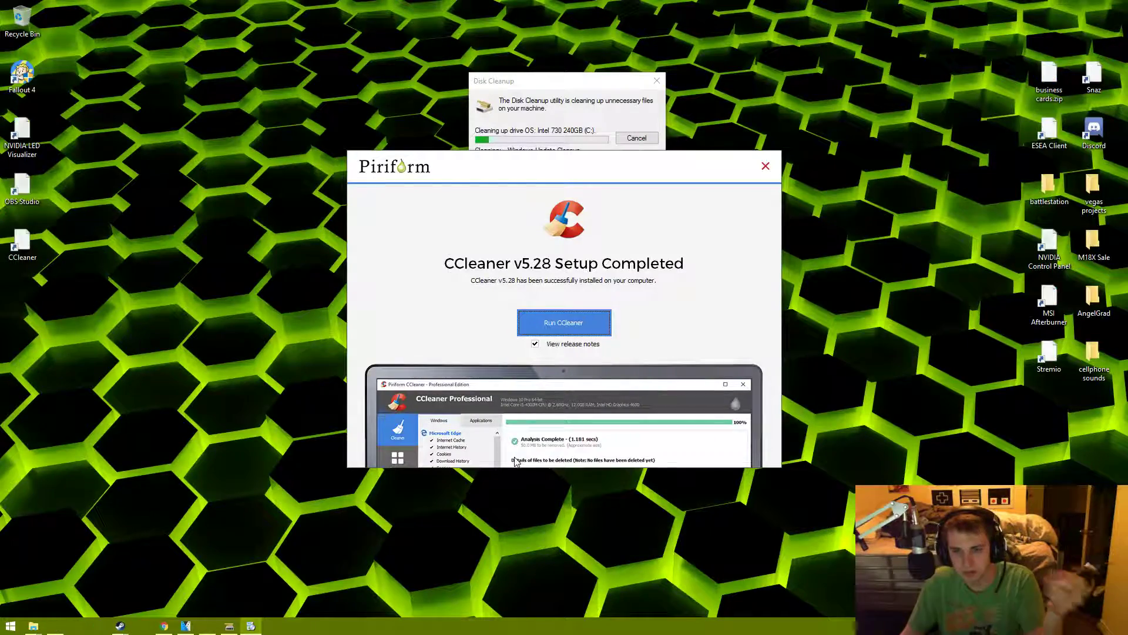
left_click(570, 348)
left_click(591, 320)
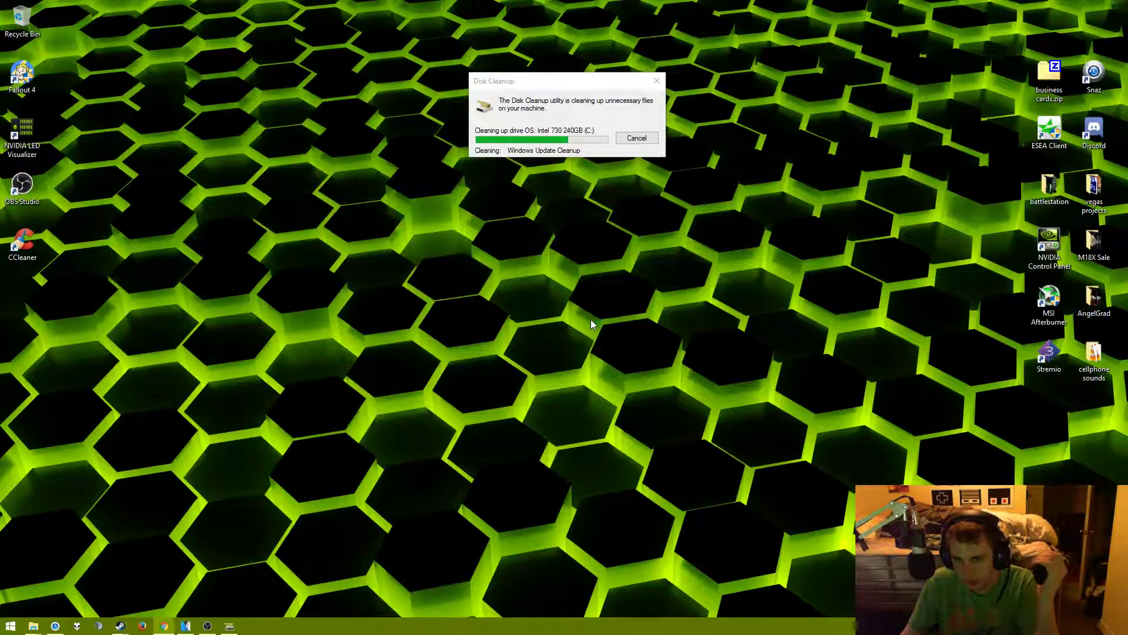
left_click_drag(554, 152, 512, 213)
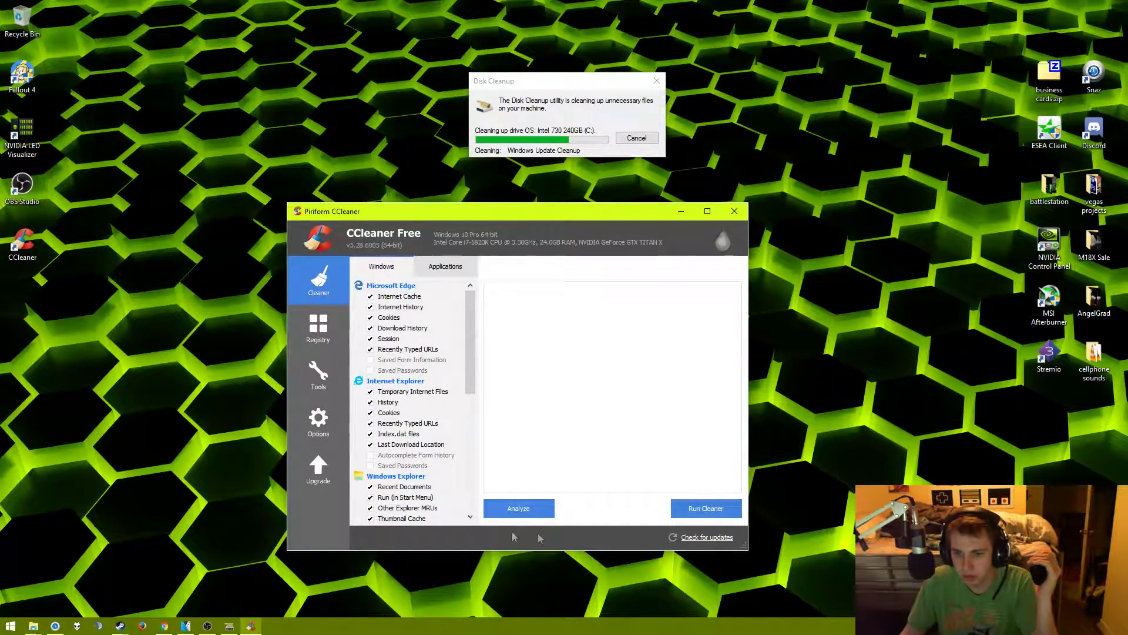
- Start CCleaner's cleaner analysis and look through the Windows and Applications cleaning options
left_click(518, 509)
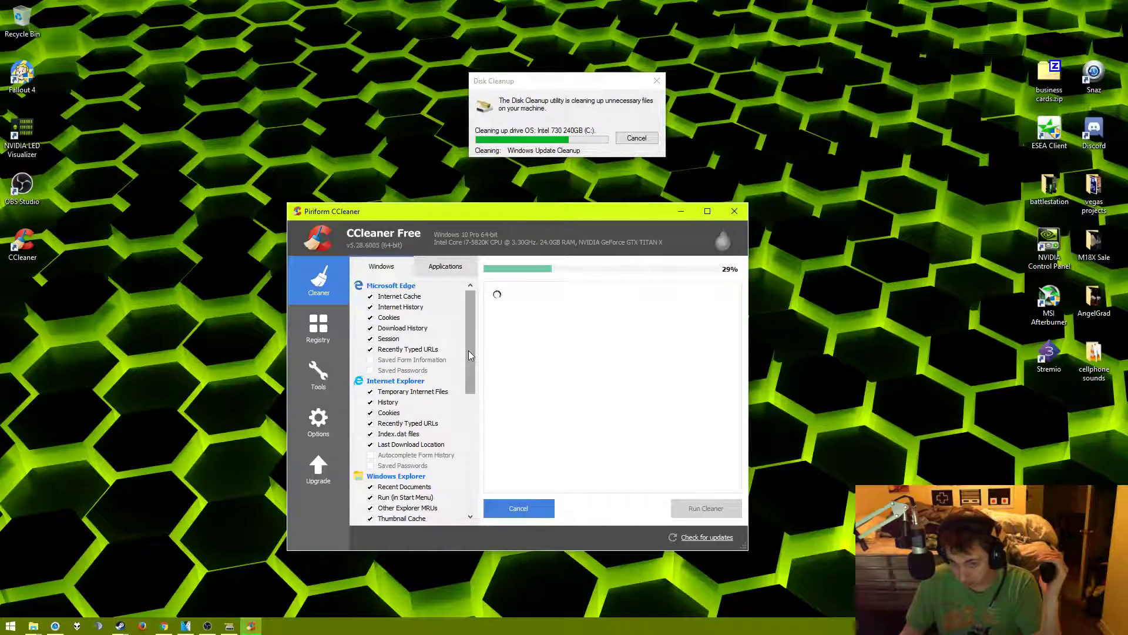
left_click(448, 269)
scroll(461, 291, "down", 10)
left_click(383, 270)
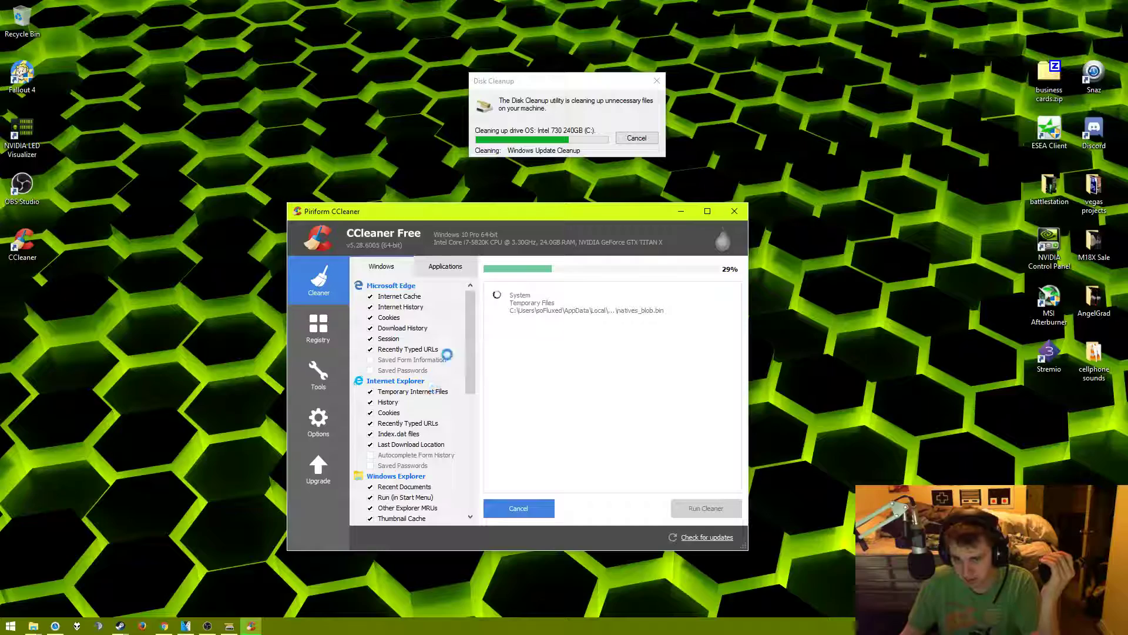
left_click_drag(471, 367, 475, 489)
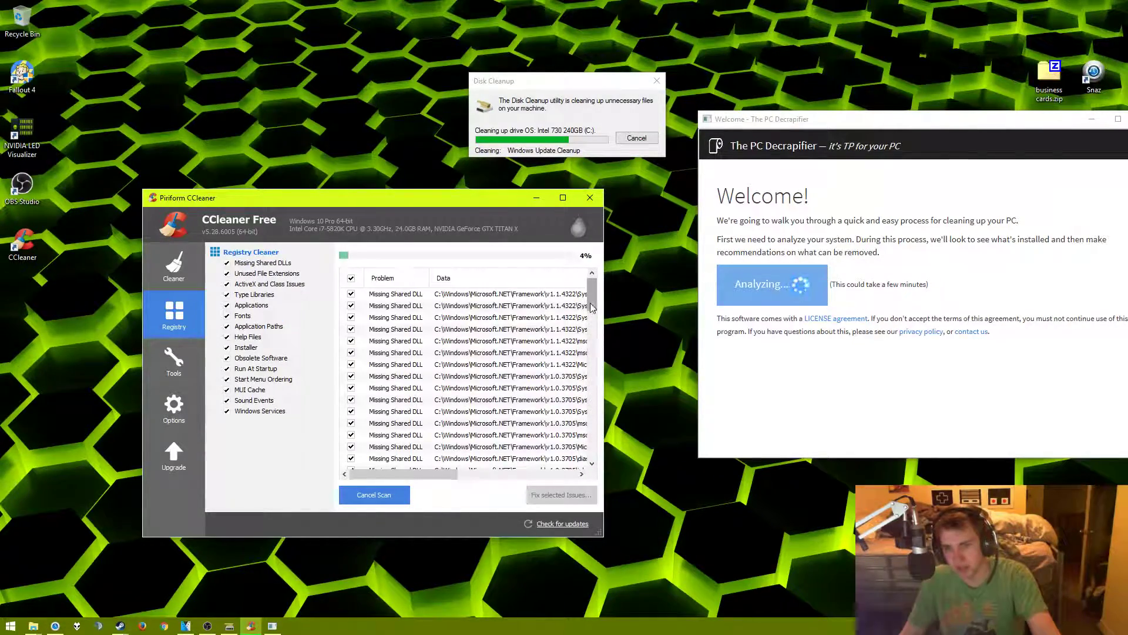
- Fix all selected registry issues without backing up the registry, and scan the registry for issues again
left_click_drag(592, 329, 591, 469)
left_click_drag(409, 470, 446, 473)
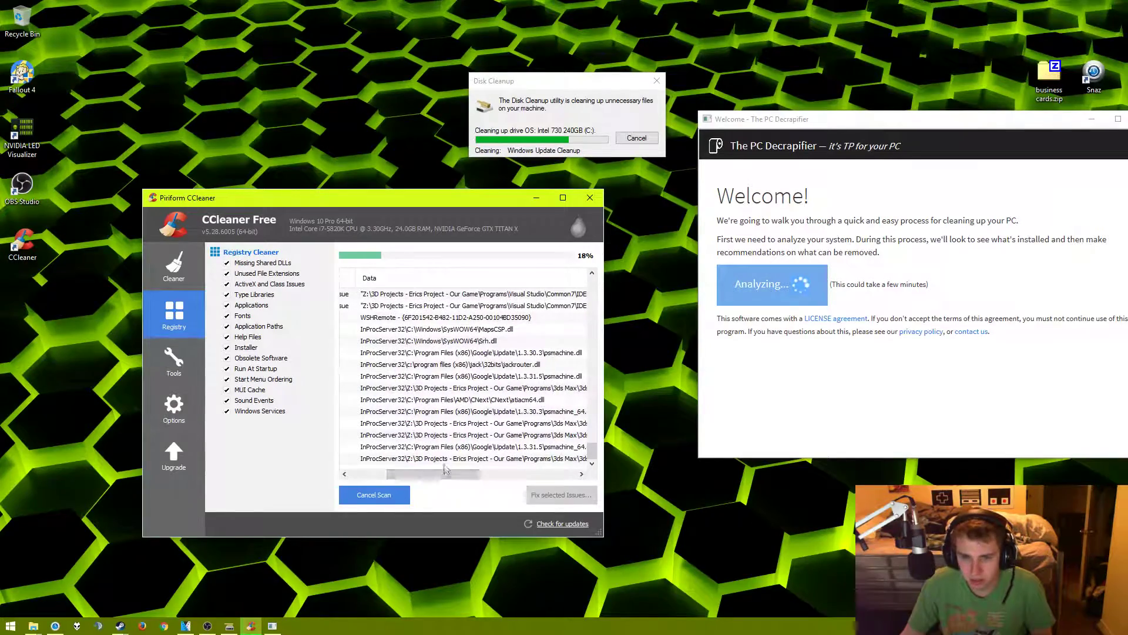
left_click_drag(593, 455, 596, 357)
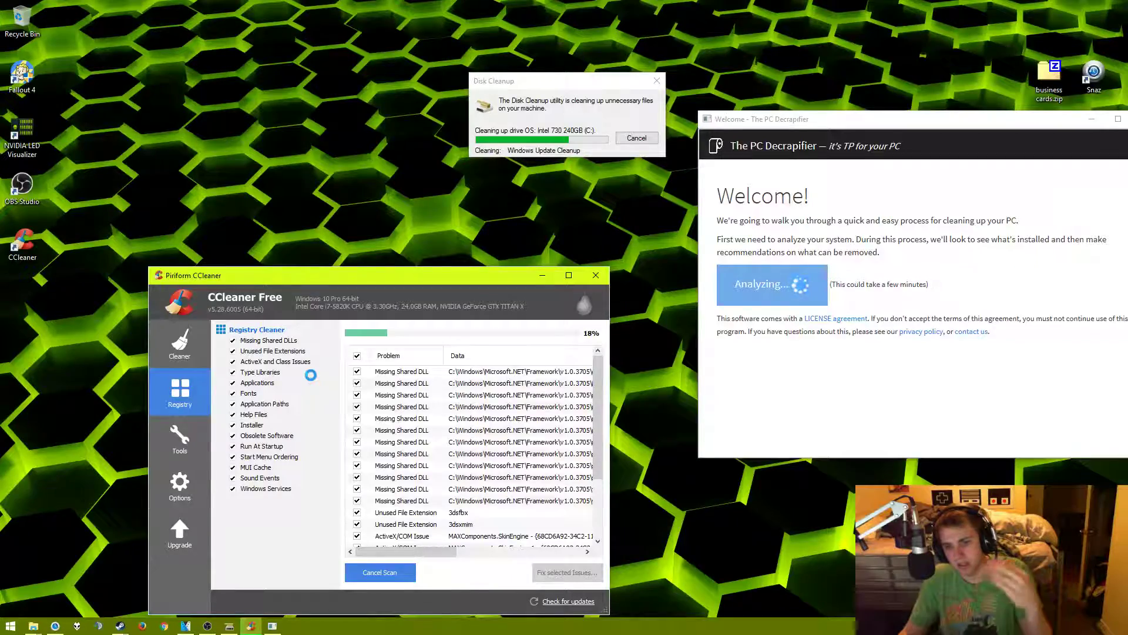
scroll(587, 436, "down", 2)
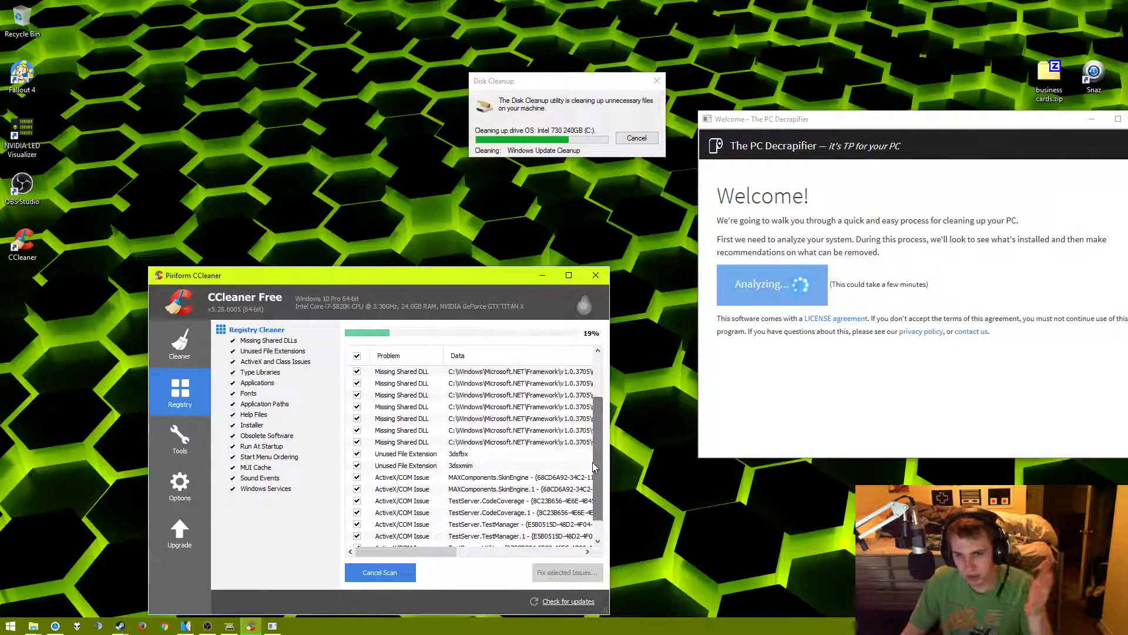
mouse_move(418, 551)
left_mouse_down()
mouse_move(477, 548)
mouse_move(419, 549)
left_mouse_up()
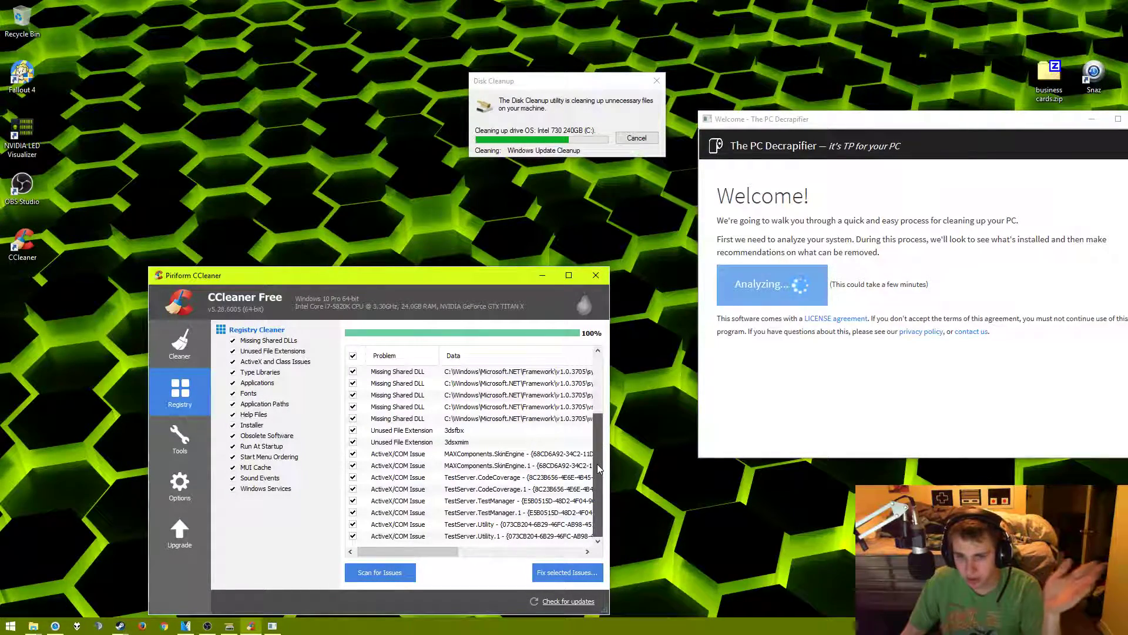
left_click(568, 573)
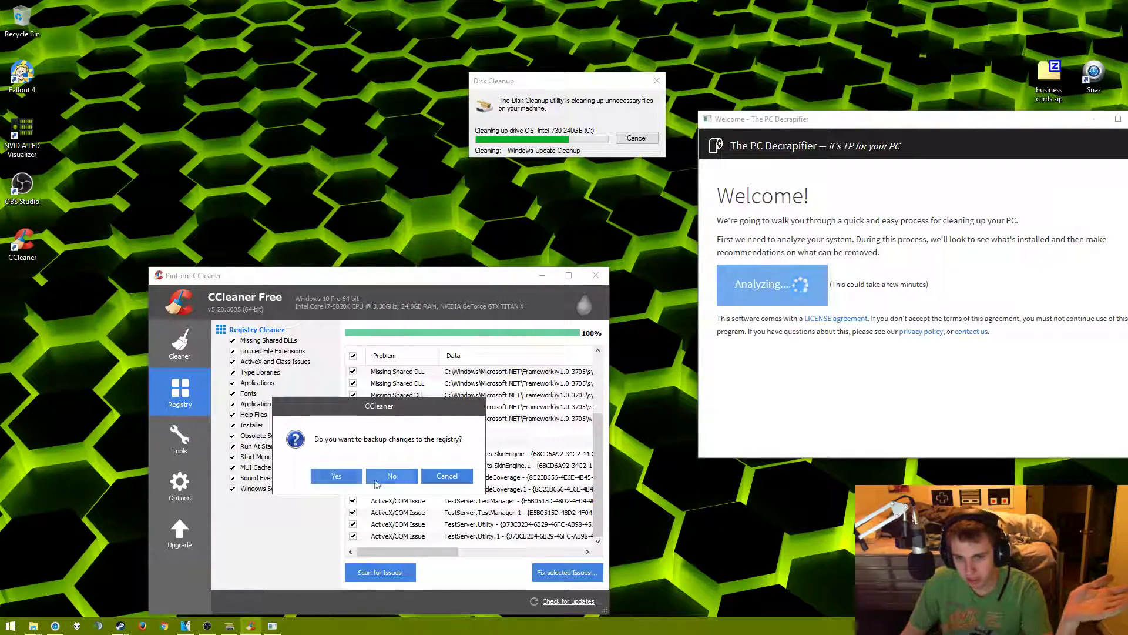
left_click(406, 477)
left_click(410, 503)
left_click(496, 500)
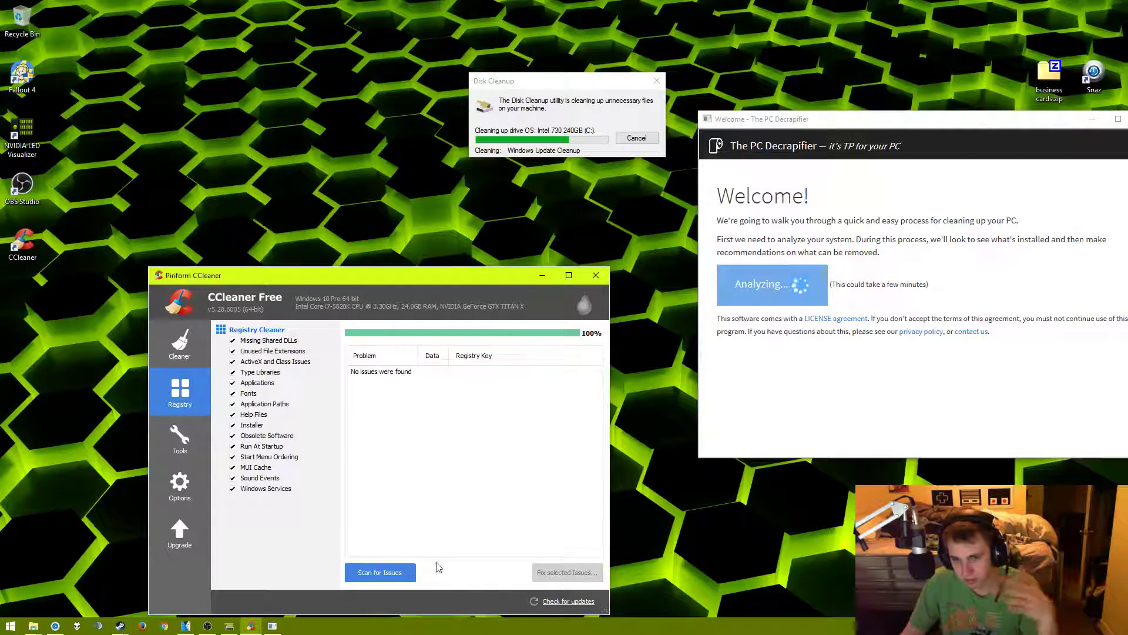
left_click(386, 573)
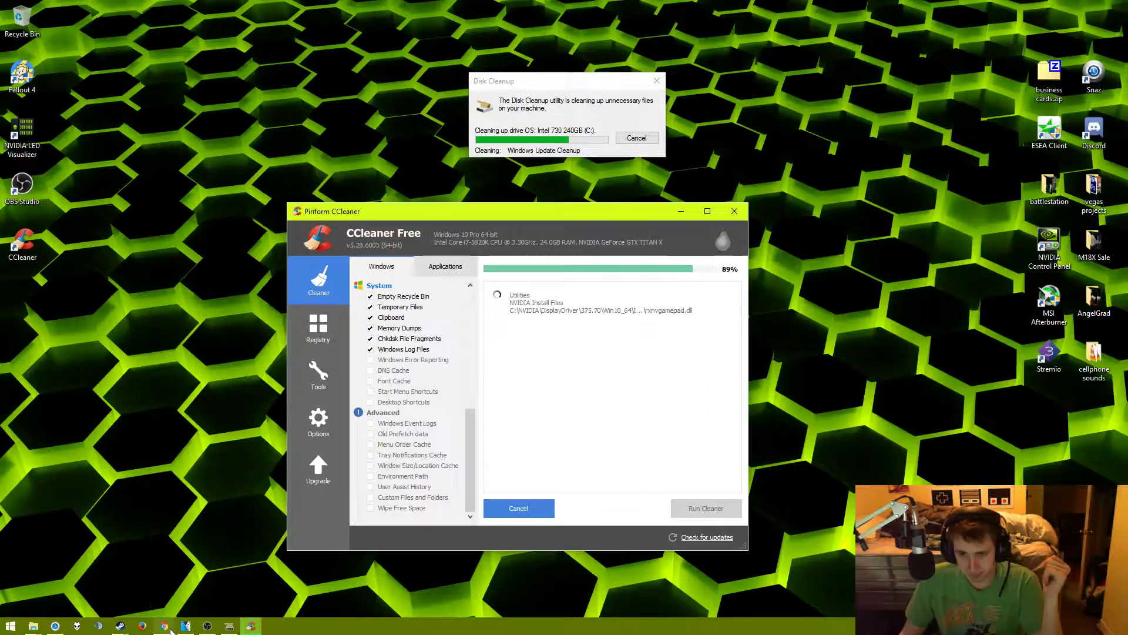
- Switch to Chrome, search Google for pc decrapifier in a new tab, and open The PC Decrapifier website
mouse_move(170, 630)
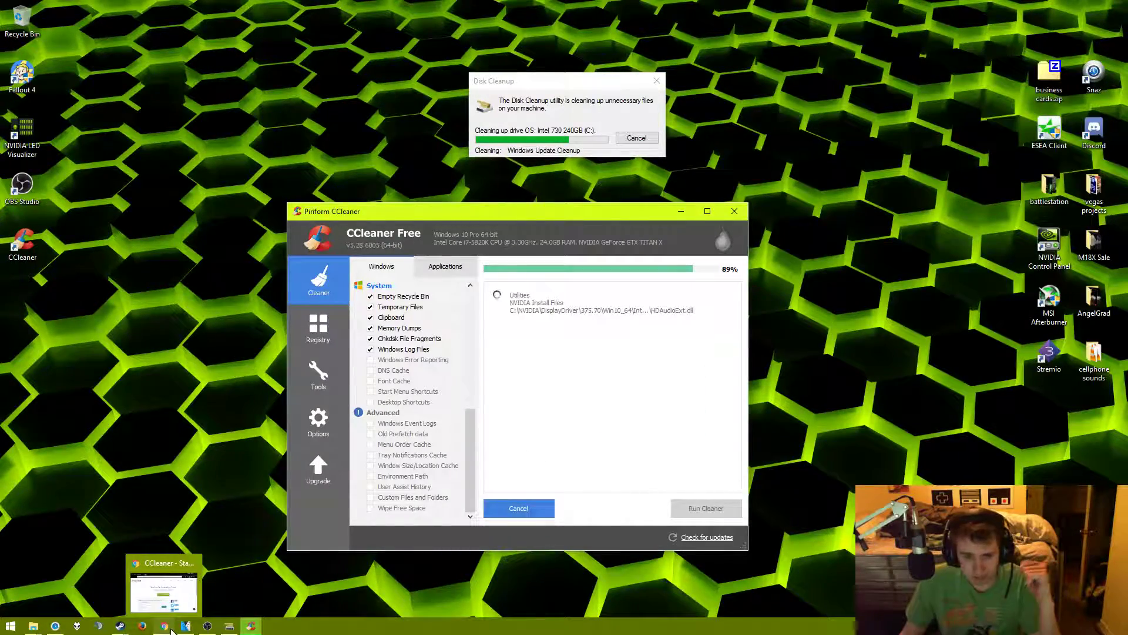
left_click(167, 628)
left_click(731, 227)
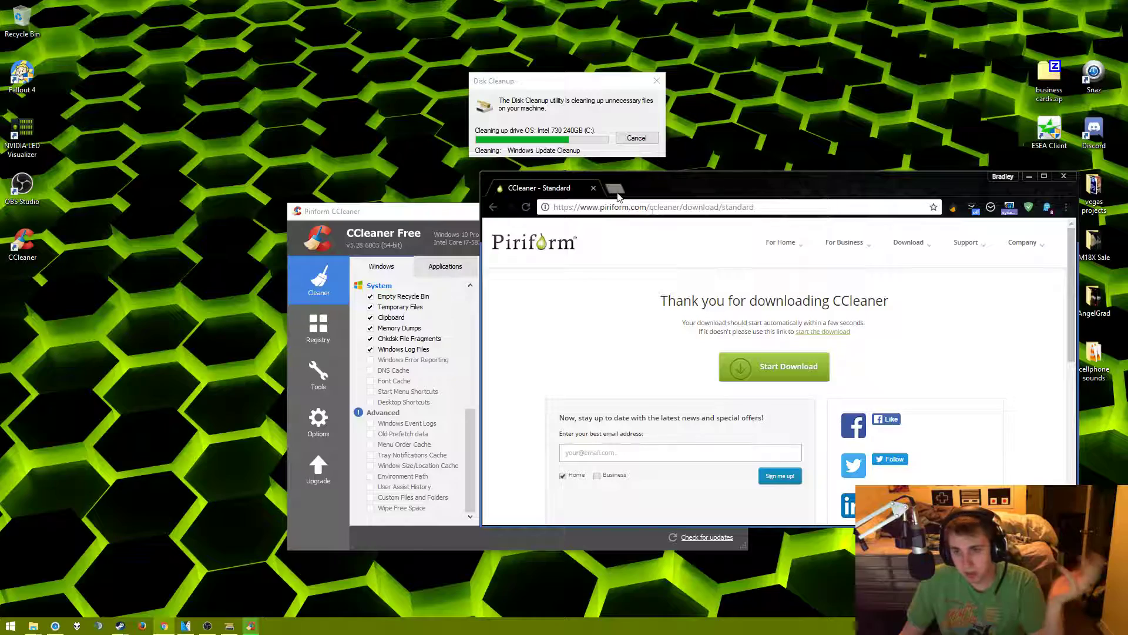
left_click(615, 189)
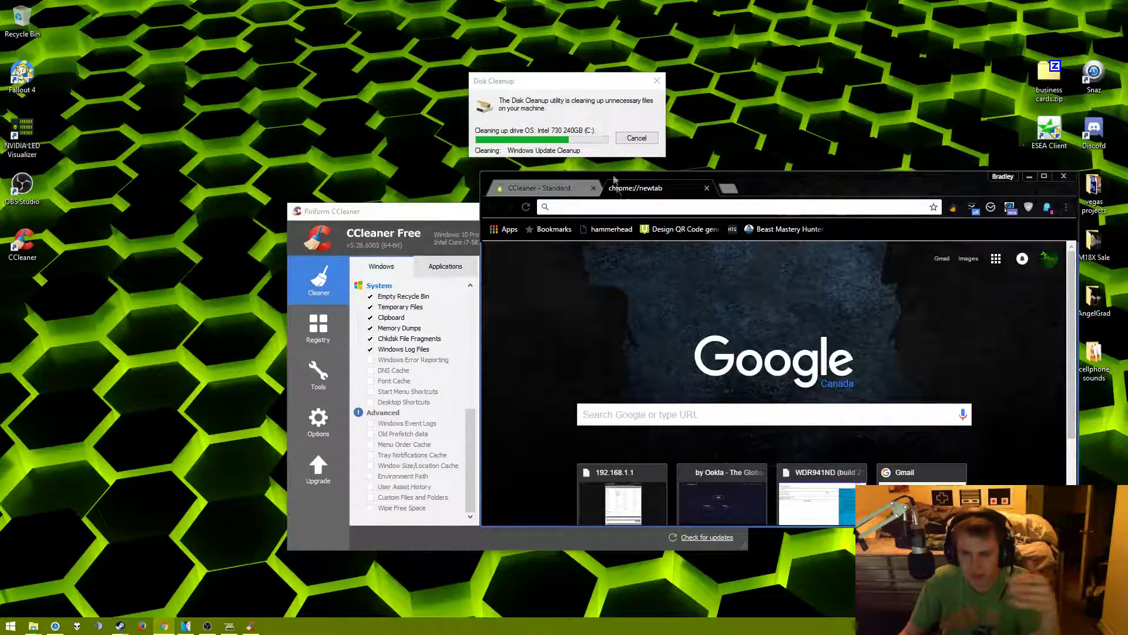
left_click(668, 418)
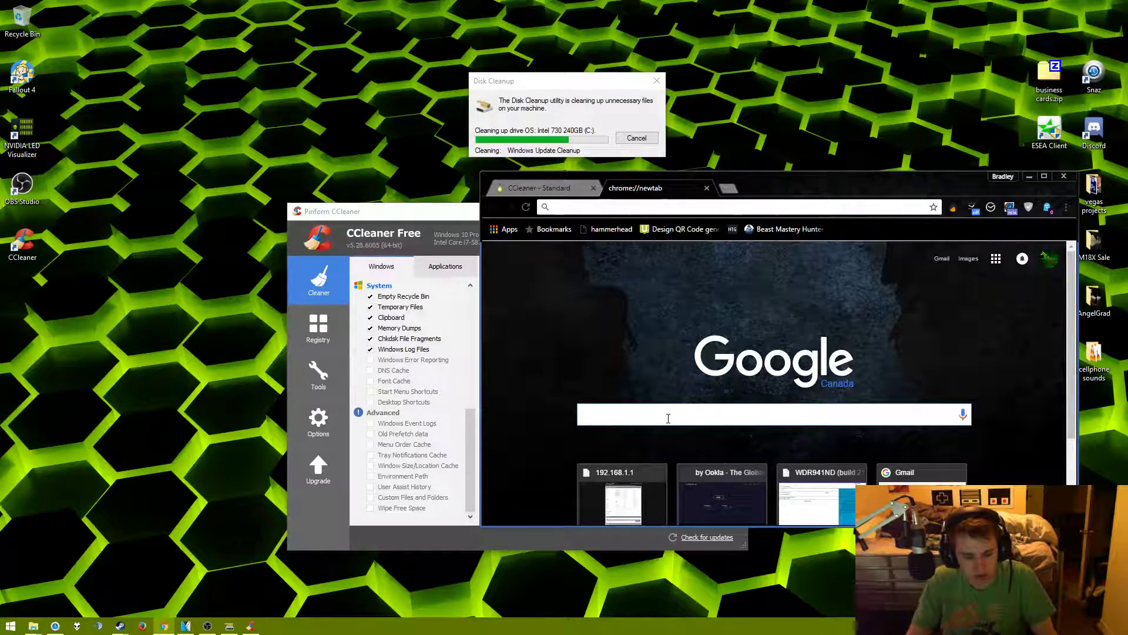
type("pc decrapifier")
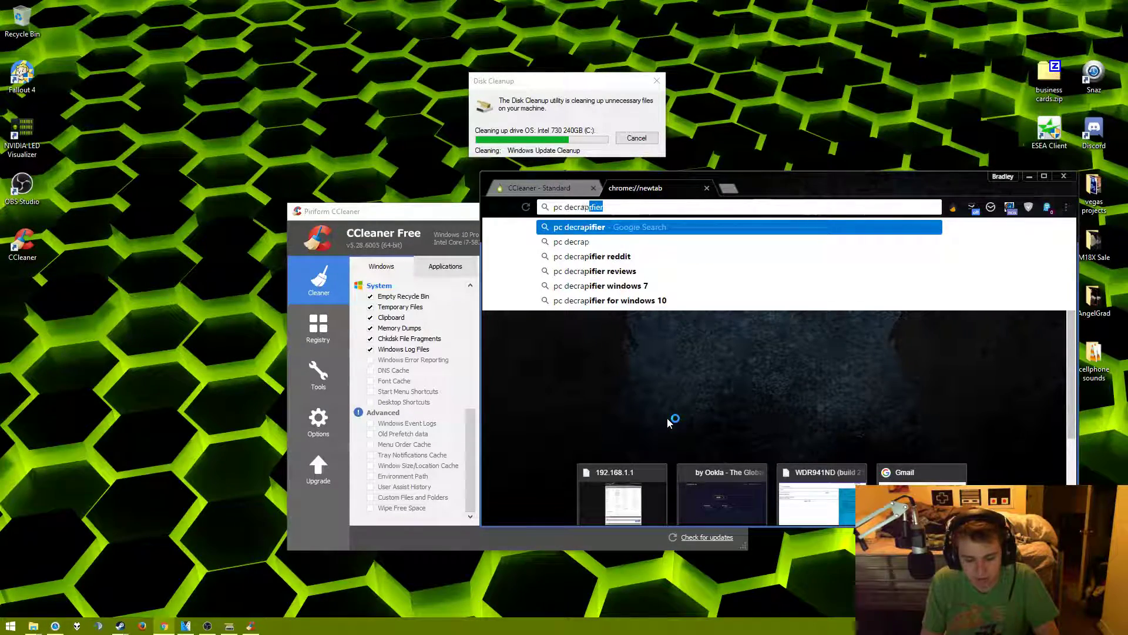
key("Return")
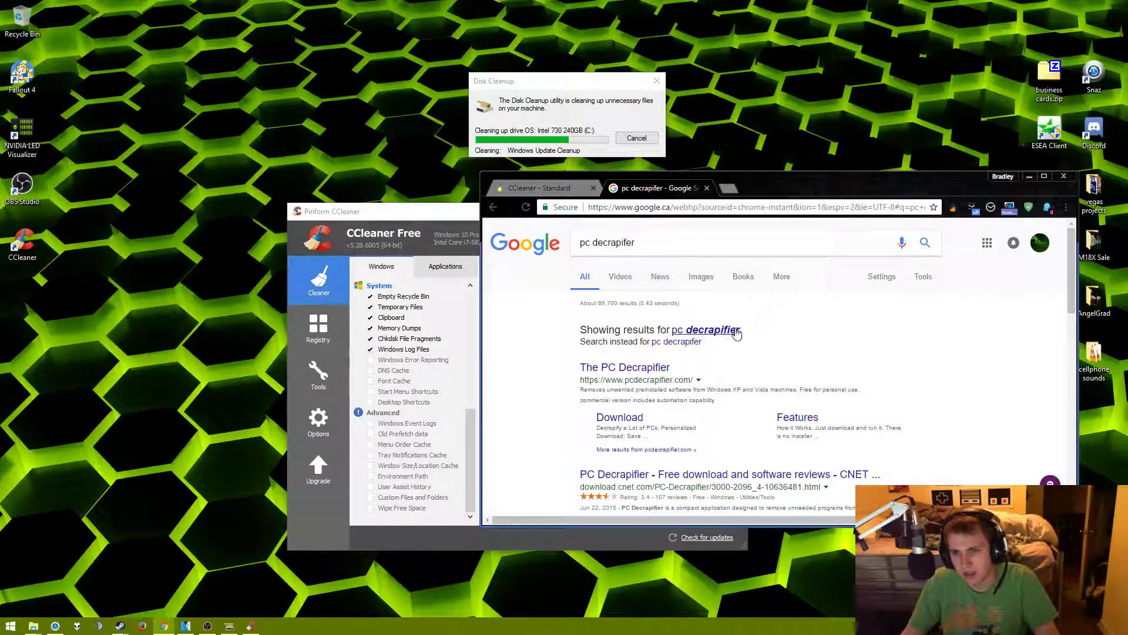
left_click(641, 326)
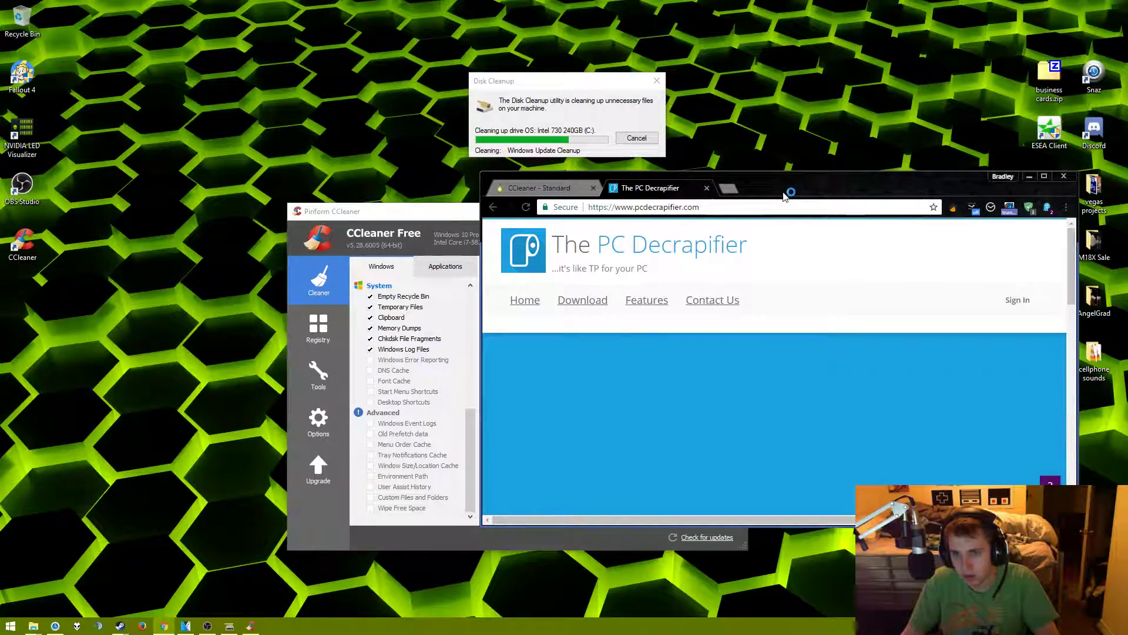
- Download the free version of The PC Decrapifier and run pc-decrapifier-3.0.1.exe
key("super+Up")
left_click(369, 122)
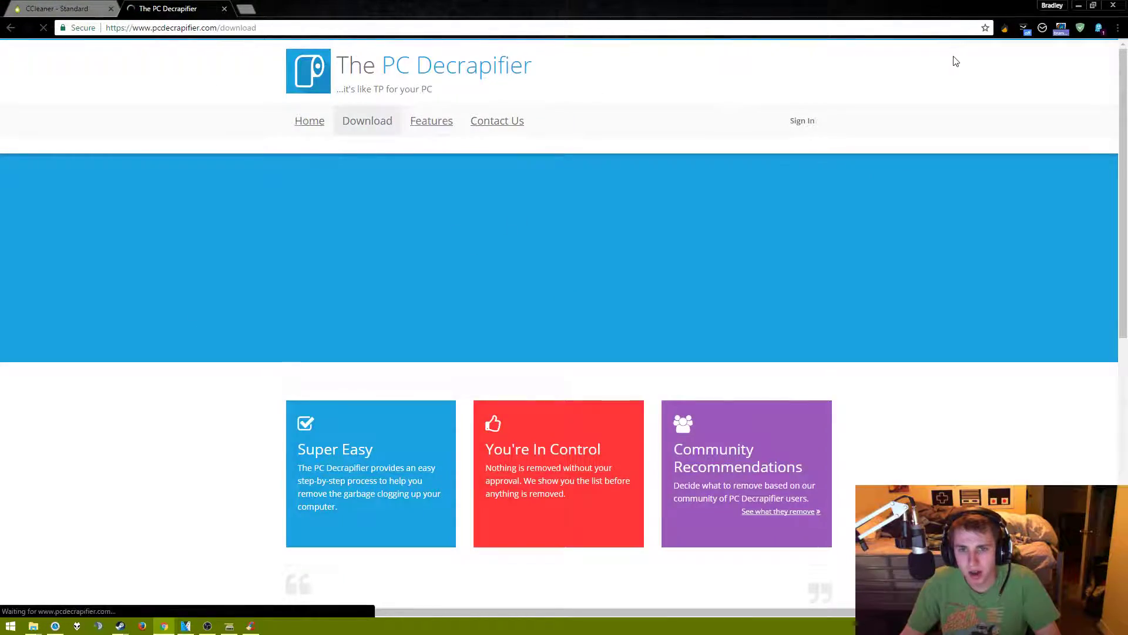
left_click(383, 344)
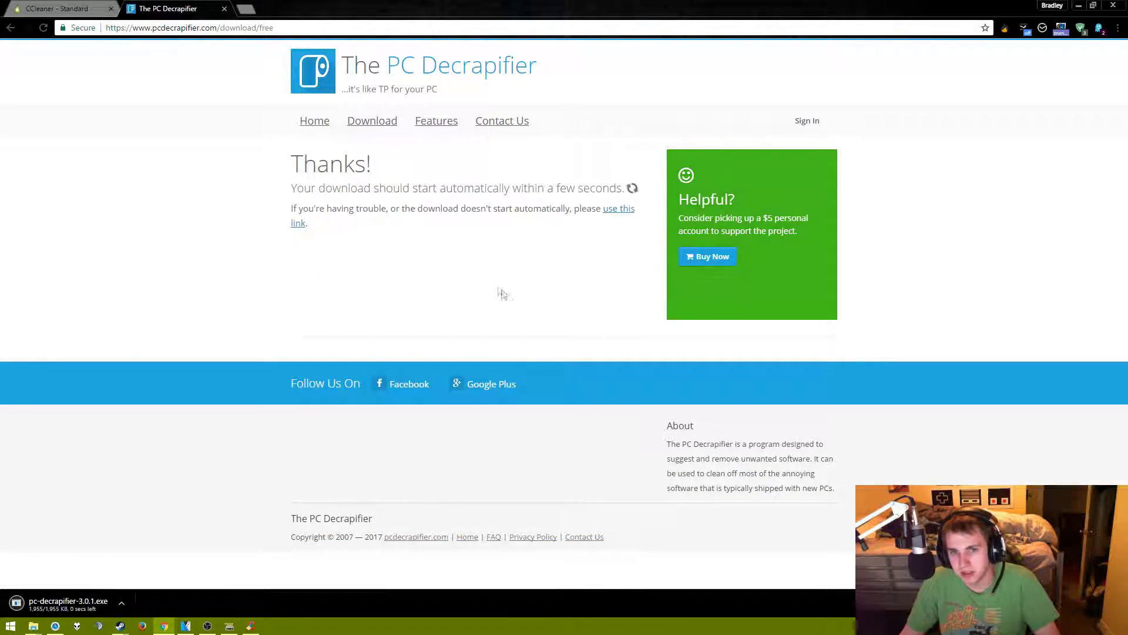
mouse_move(627, 5)
left_mouse_down()
mouse_move(584, 30)
mouse_move(614, 1)
left_mouse_up()
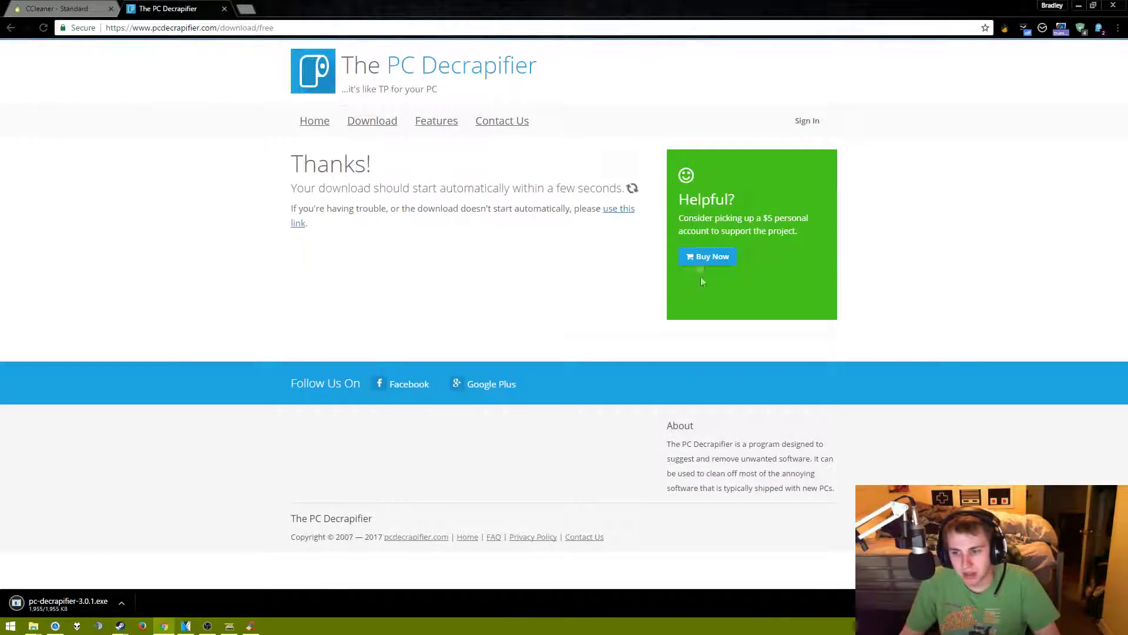
left_click(80, 609)
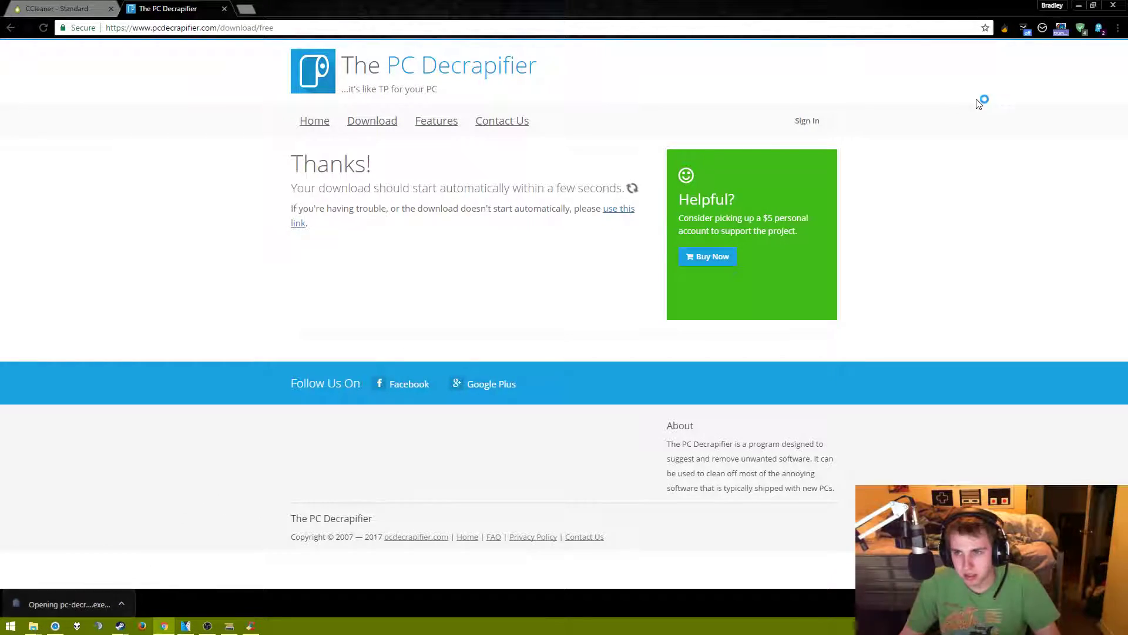
- Minimize Chrome, start The PC Decrapifier's system analysis, and move its window over CCleaner
left_click(1079, 6)
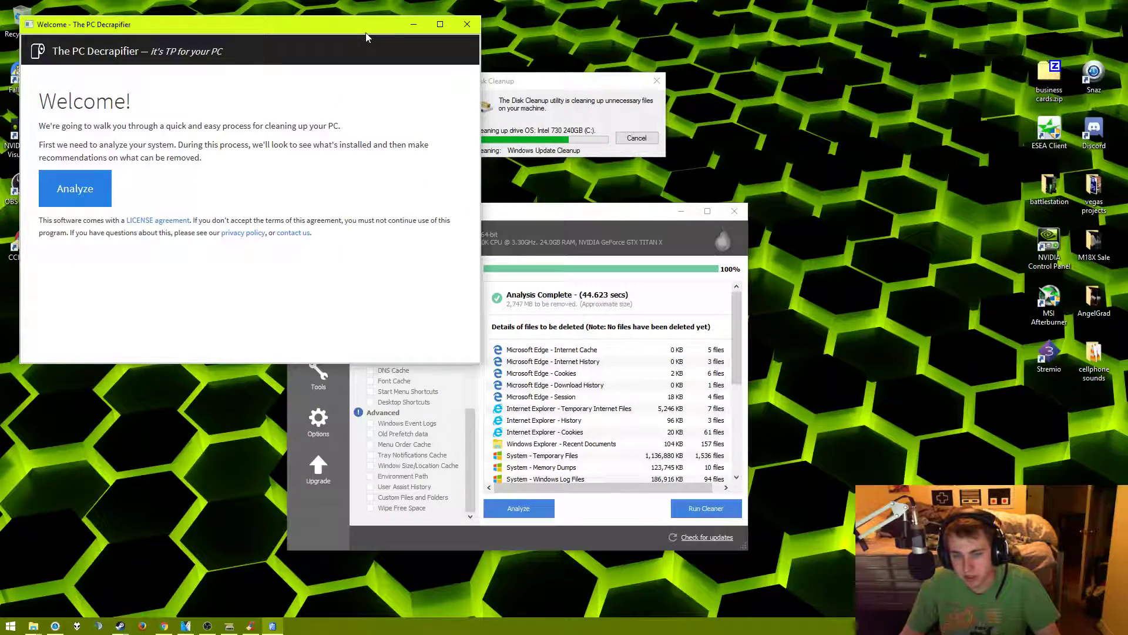
left_click_drag(365, 33, 581, 153)
left_click(298, 318)
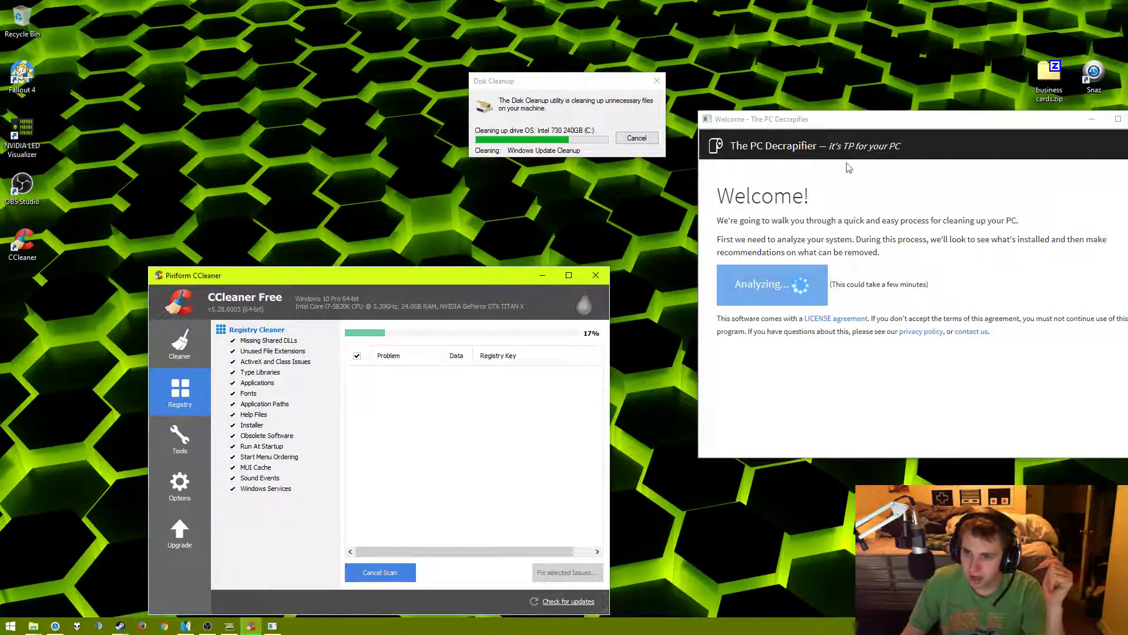
left_click_drag(840, 126, 776, 229)
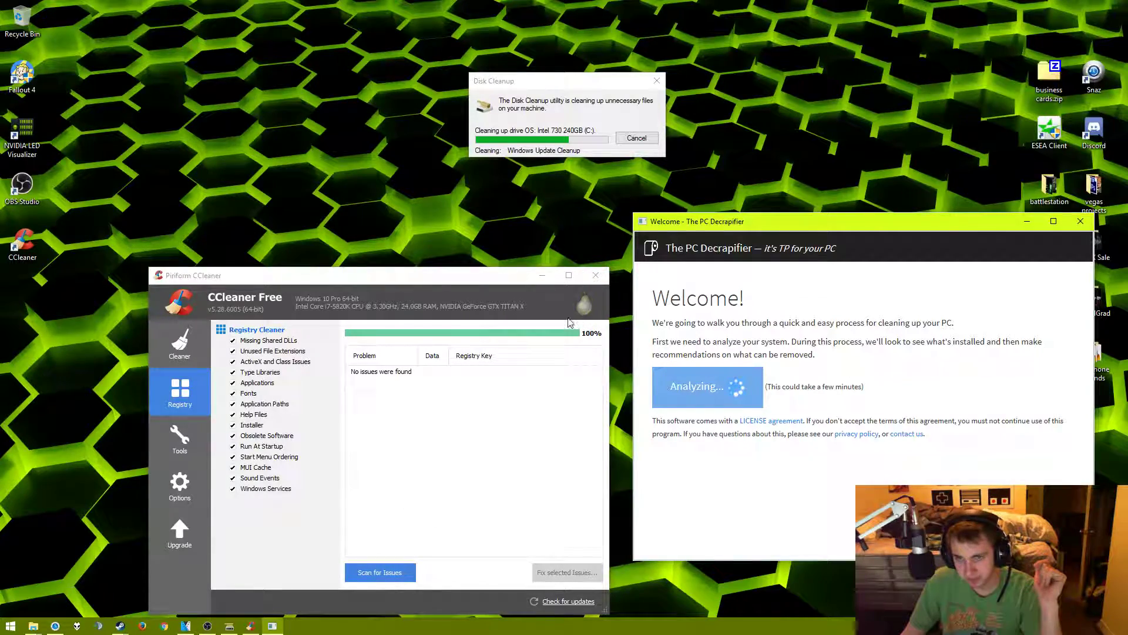
left_click_drag(948, 224, 505, 263)
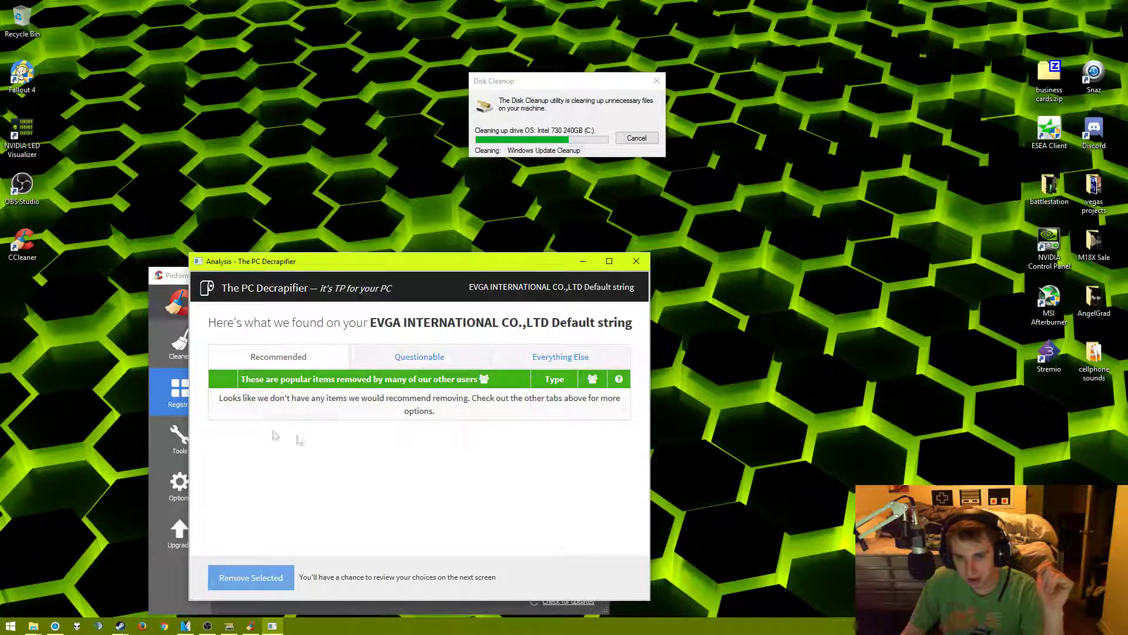
- Examine the Recommended, Questionable and Everything Else lists in The PC Decrapifier's analysis for removable programs and startup items
left_click(388, 363)
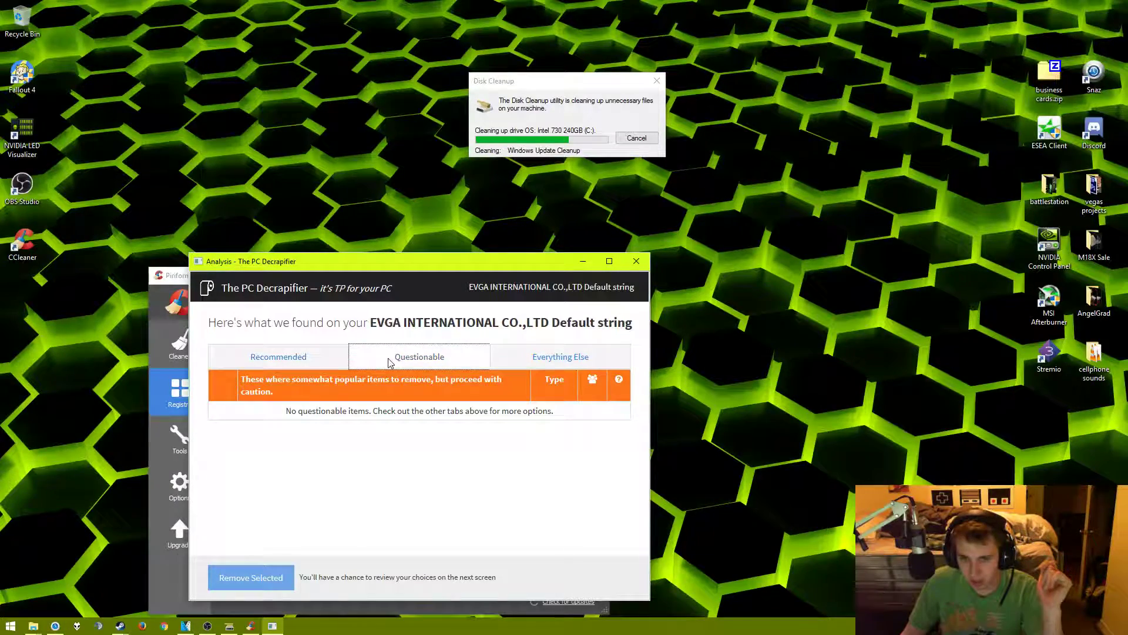
left_click(544, 350)
left_click(426, 364)
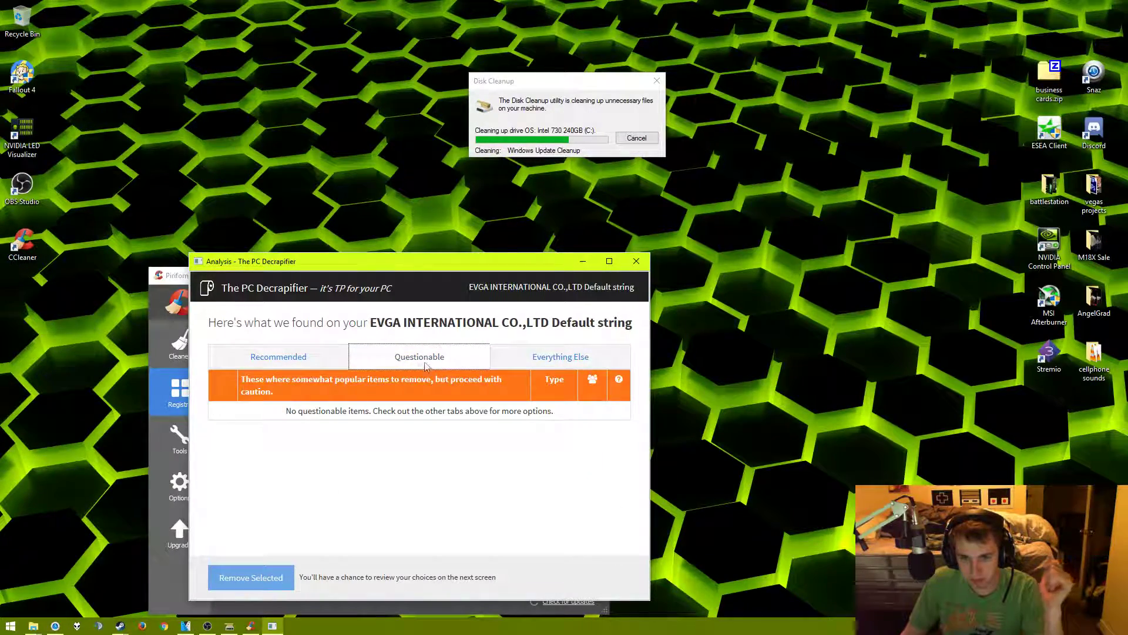
left_click(305, 356)
left_click(415, 355)
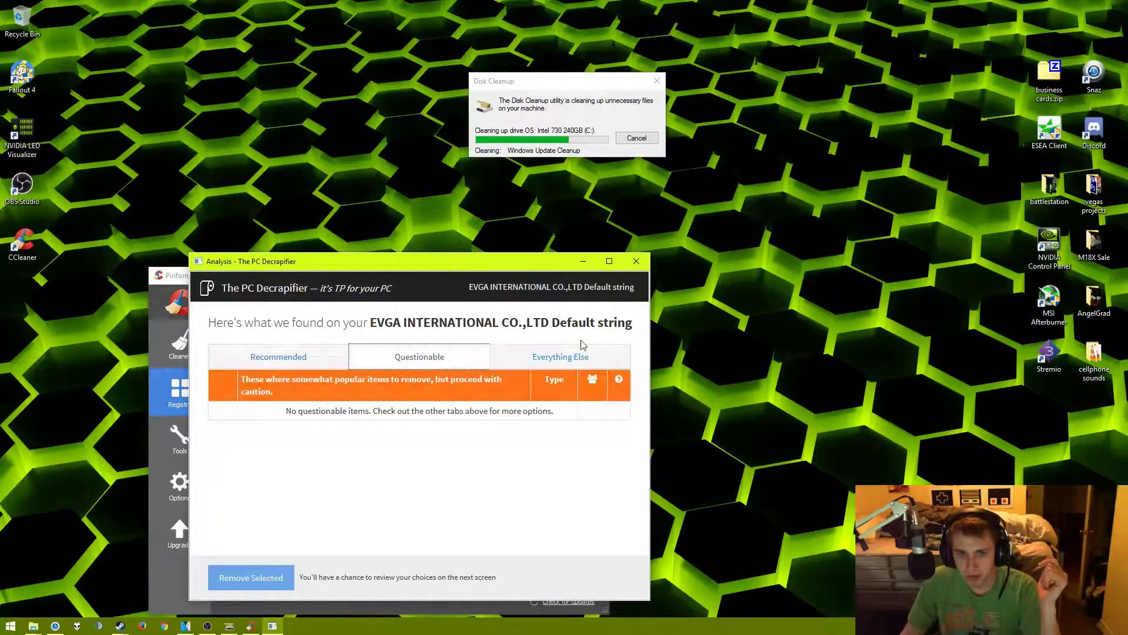
left_click(341, 364)
left_click(419, 357)
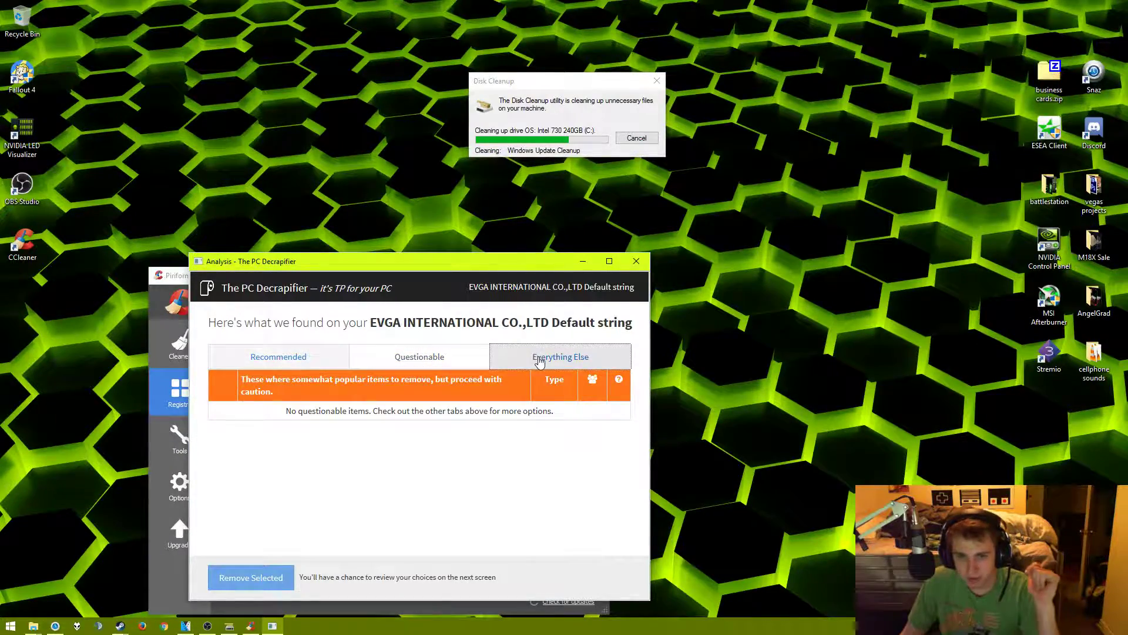
left_click(539, 358)
scroll(443, 534, "down", 10)
scroll(443, 536, "down", 15)
scroll(443, 536, "down", 15)
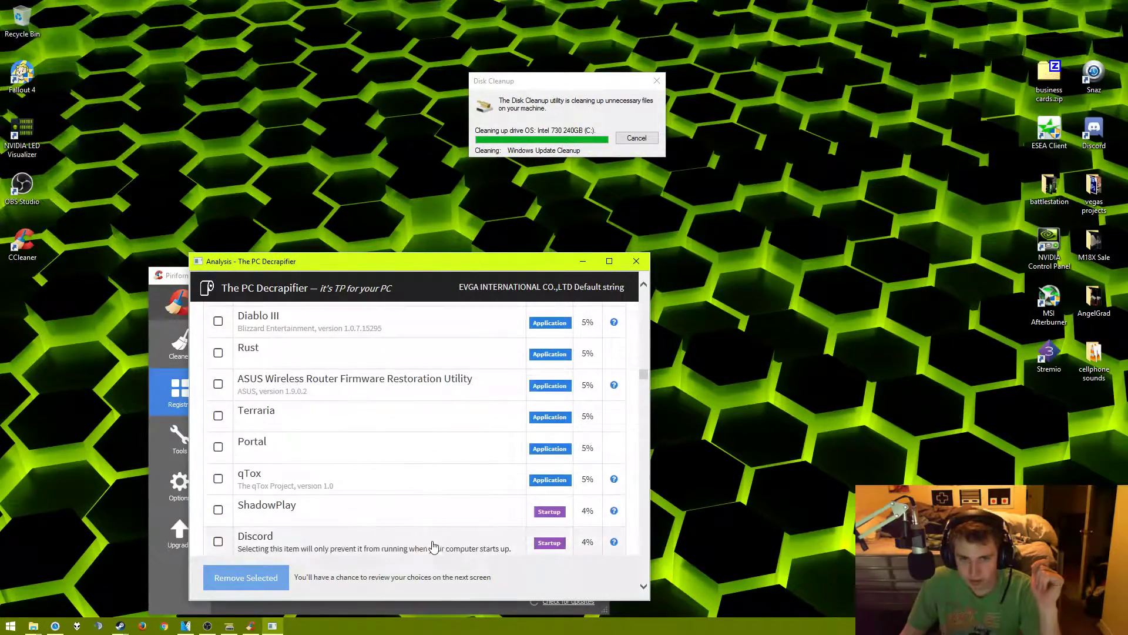
scroll(433, 543, "up", 15)
scroll(394, 467, "up", 15)
scroll(364, 479, "up", 10)
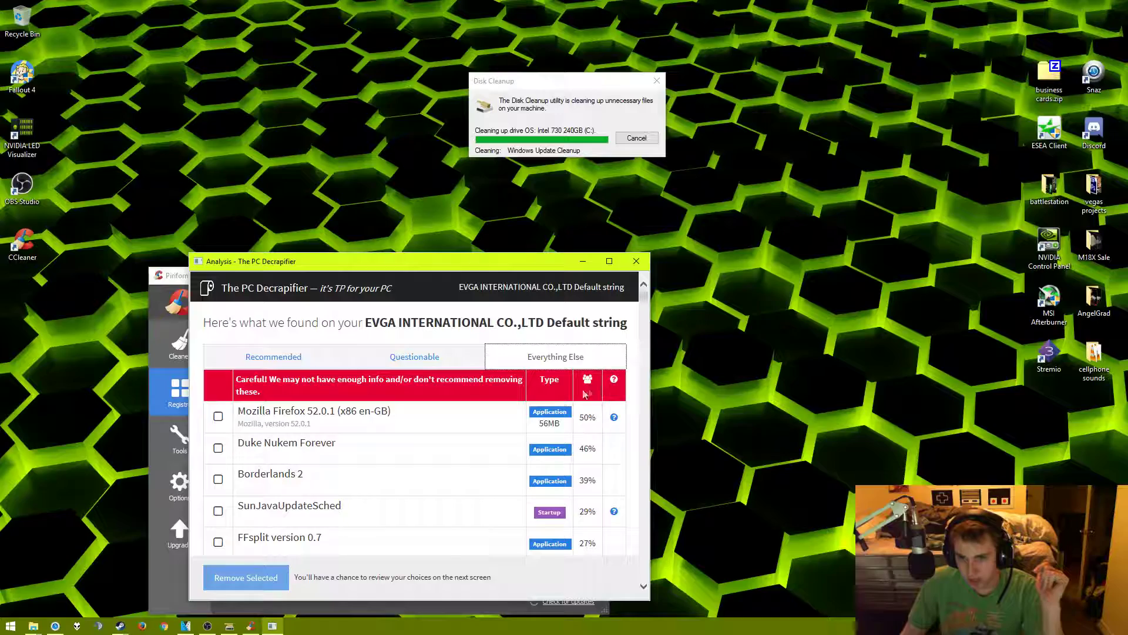
- Put away The PC Decrapifier and CCleaner windows, and open Defragment and optimize your drives by searching Windows for disk defrag
left_click(636, 261)
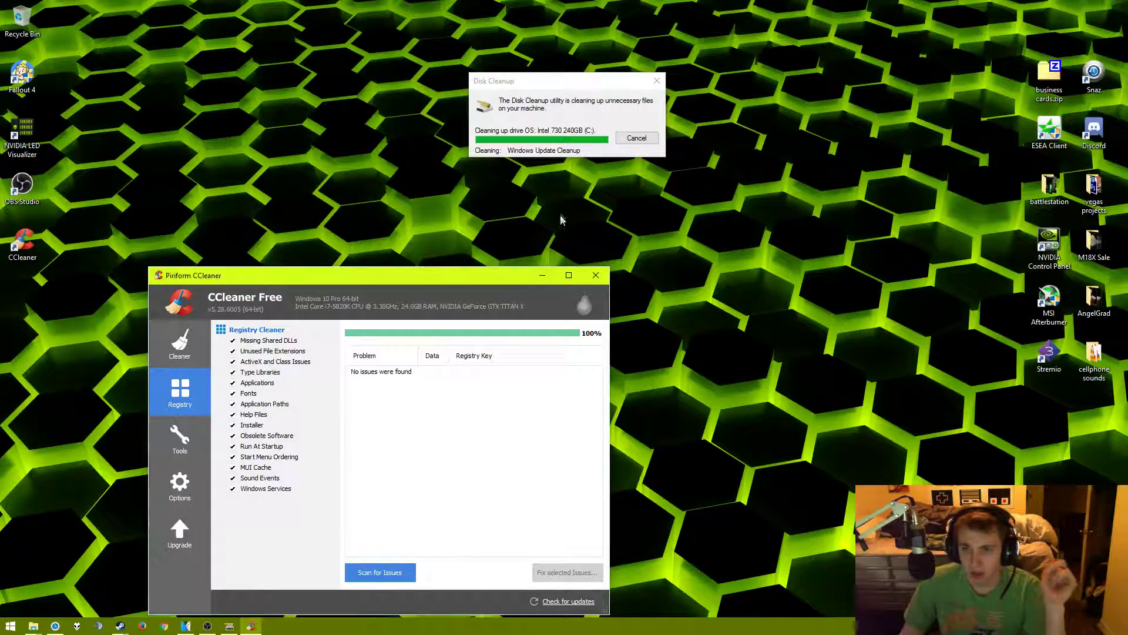
left_click(541, 276)
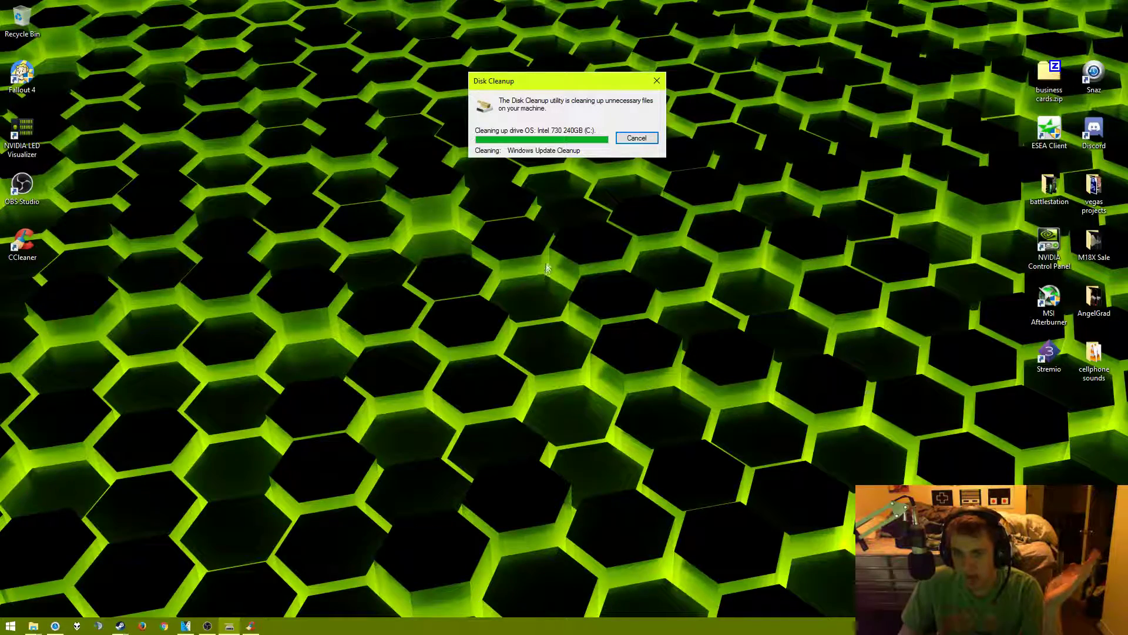
left_click(11, 626)
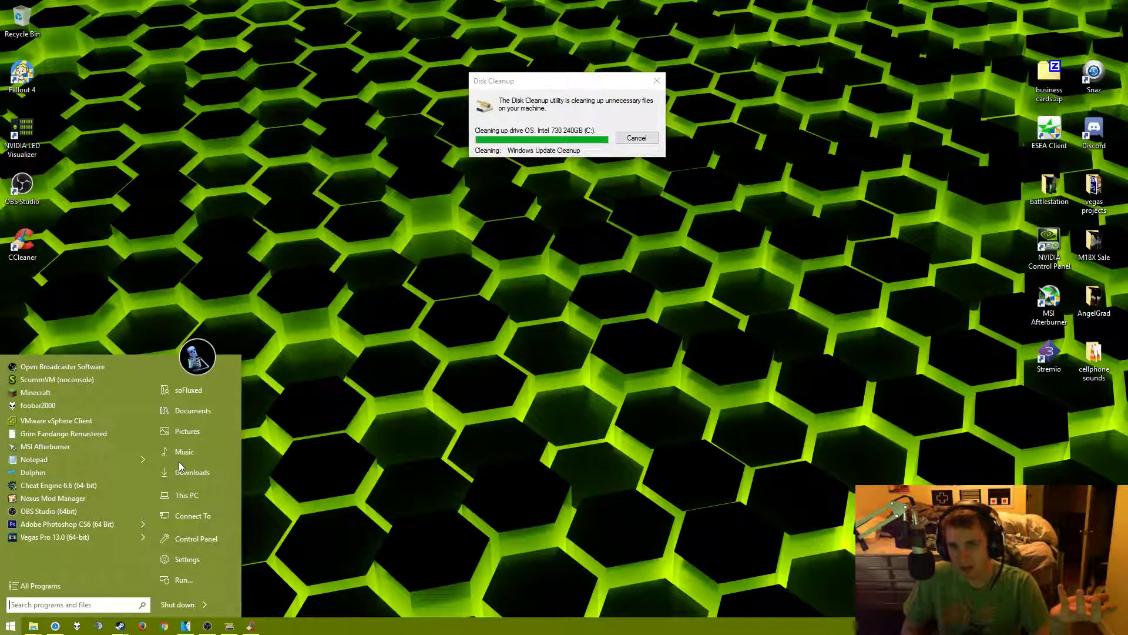
type("disk")
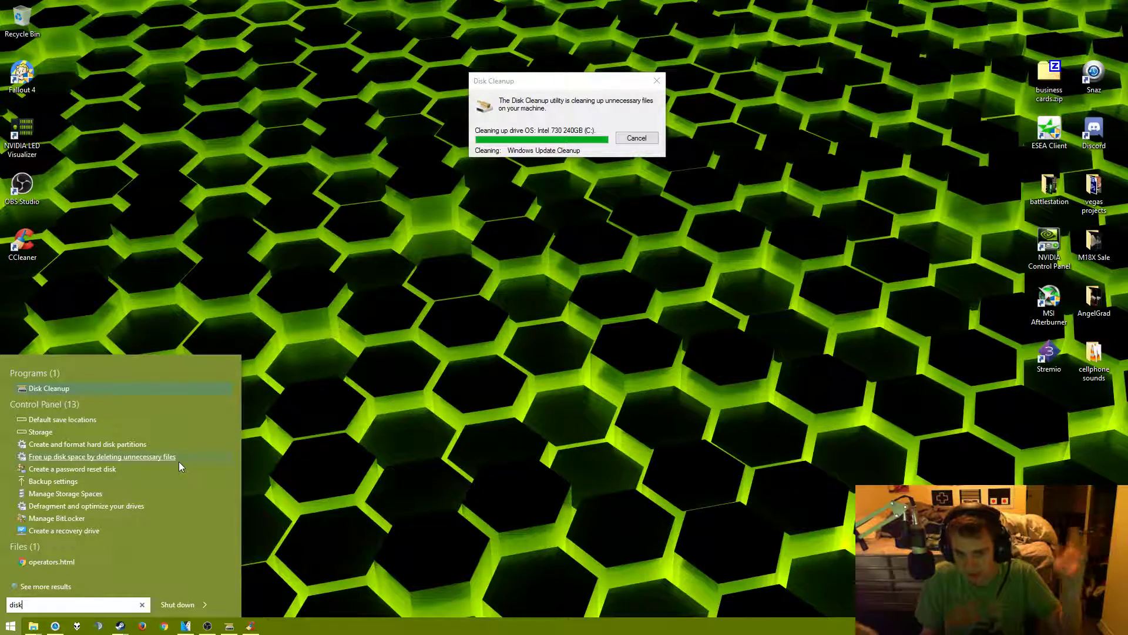
type(" defr")
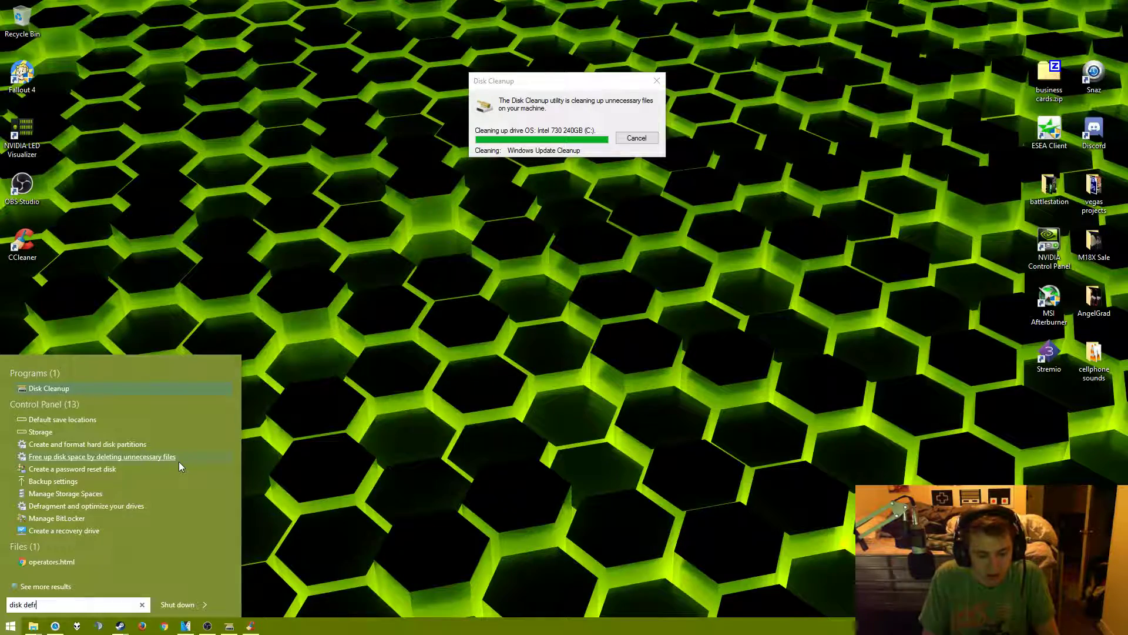
type("ag")
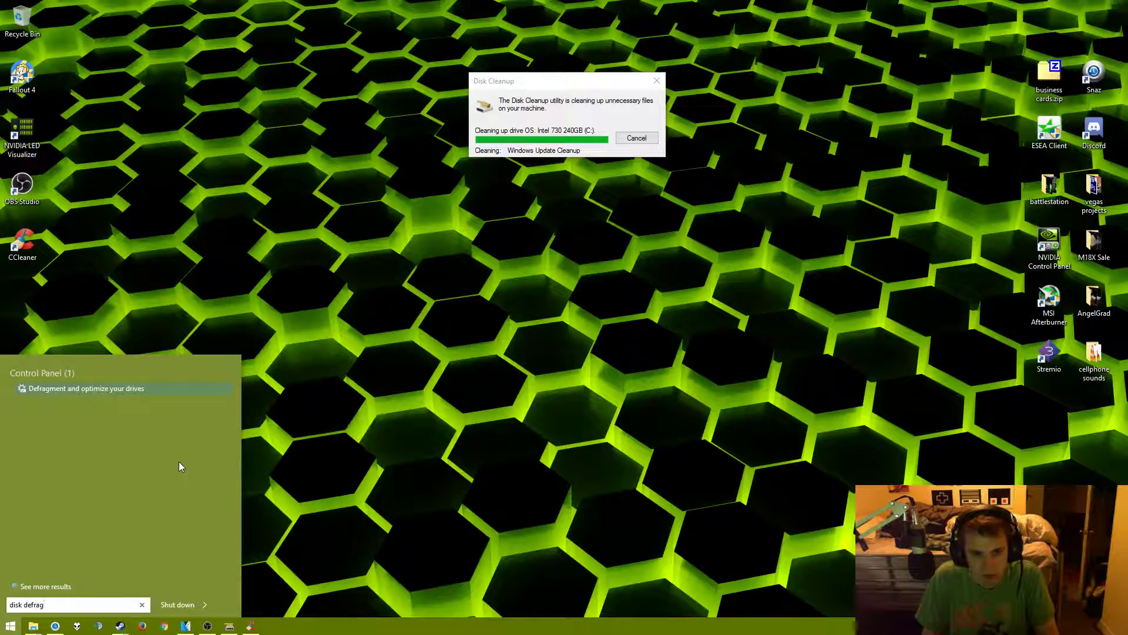
key("Return")
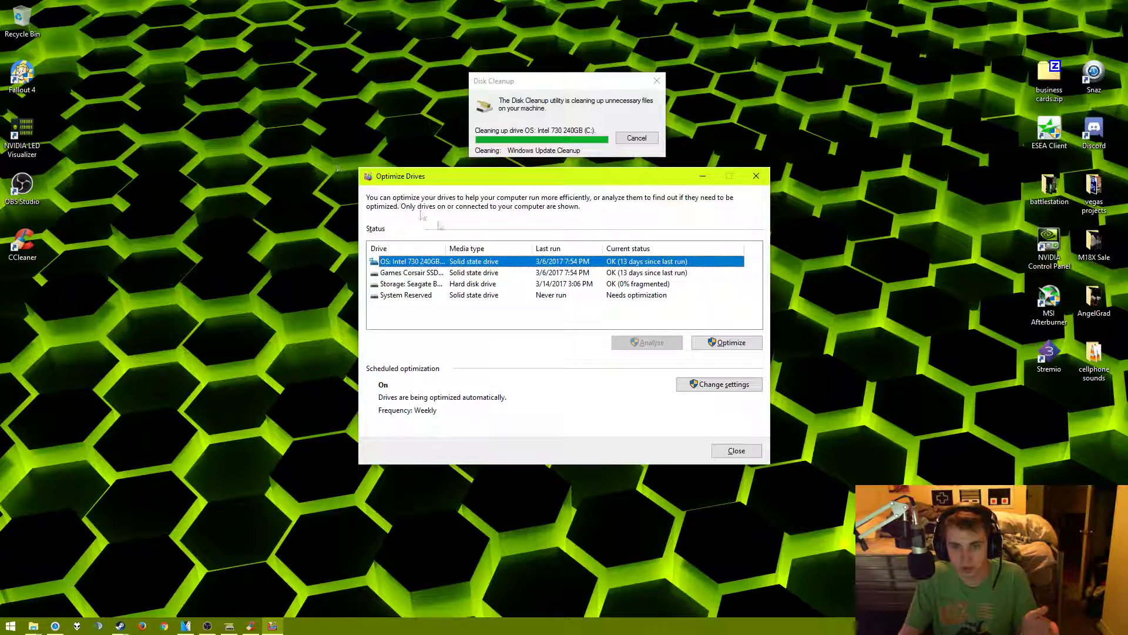
- Check the listed drives in Optimize Drives and try to optimize the System Reserved drive
left_click(476, 274)
left_click(477, 287)
left_click(479, 296)
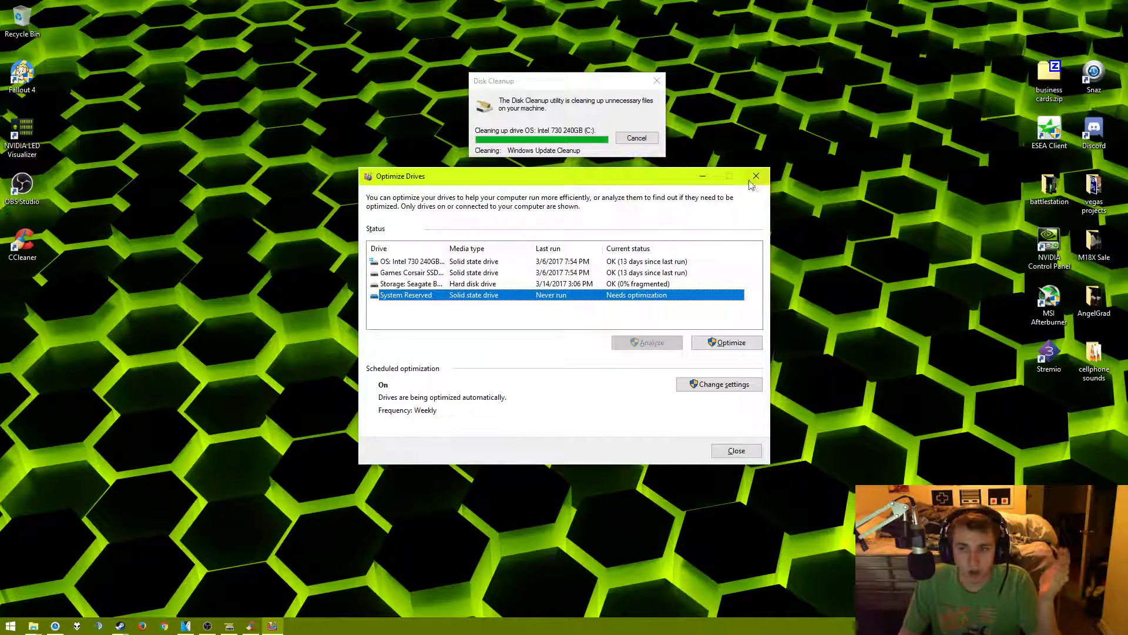
left_click(535, 286)
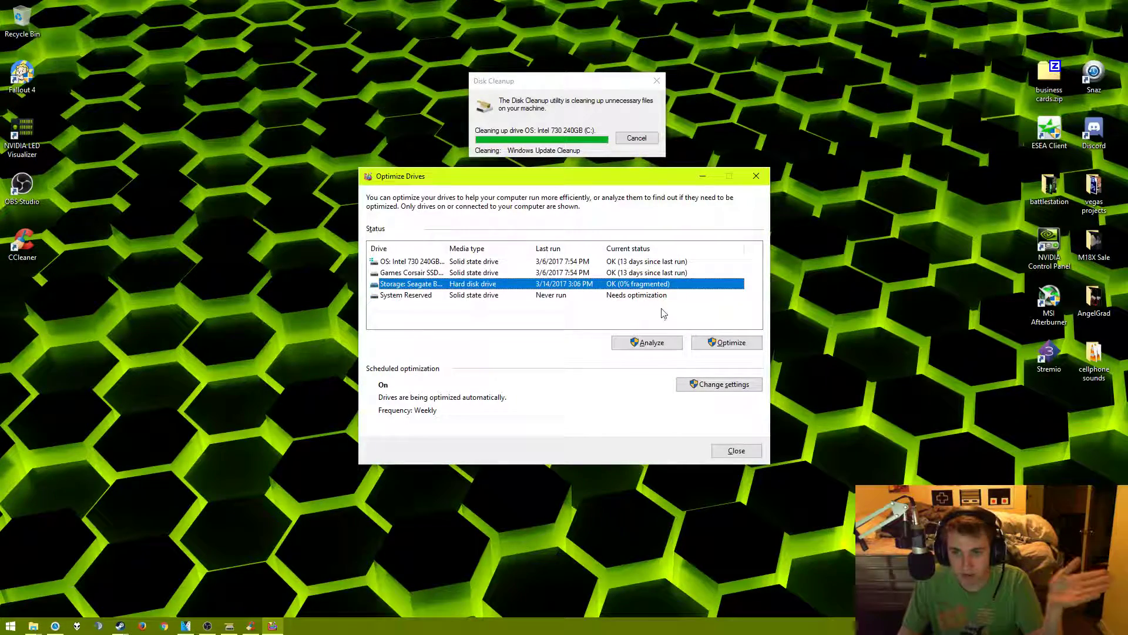
left_click(607, 296)
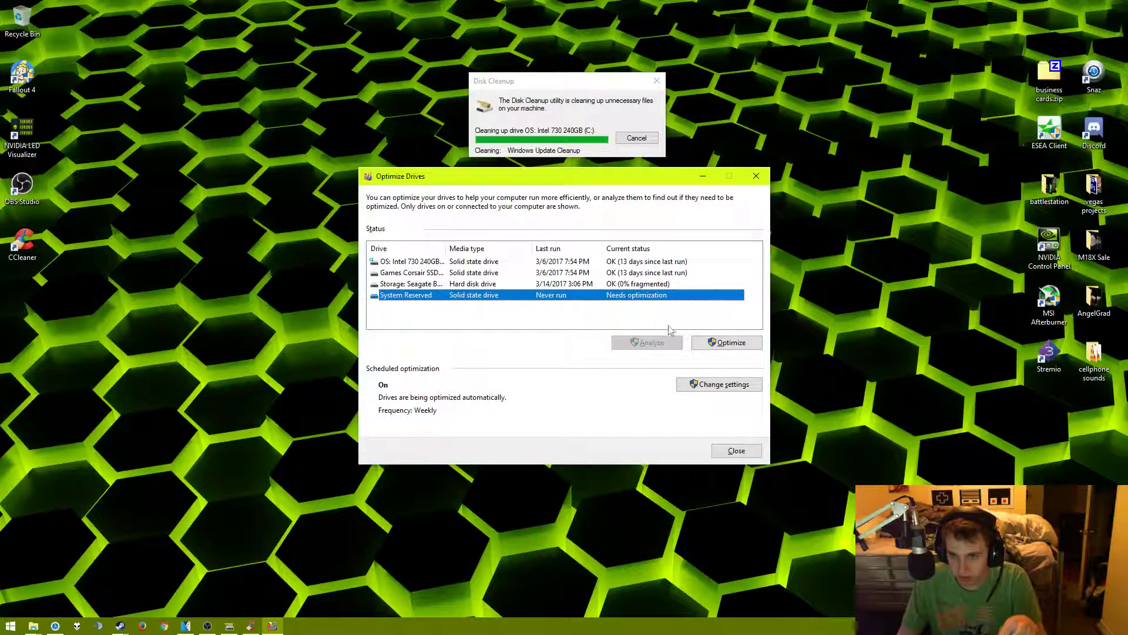
left_click(744, 345)
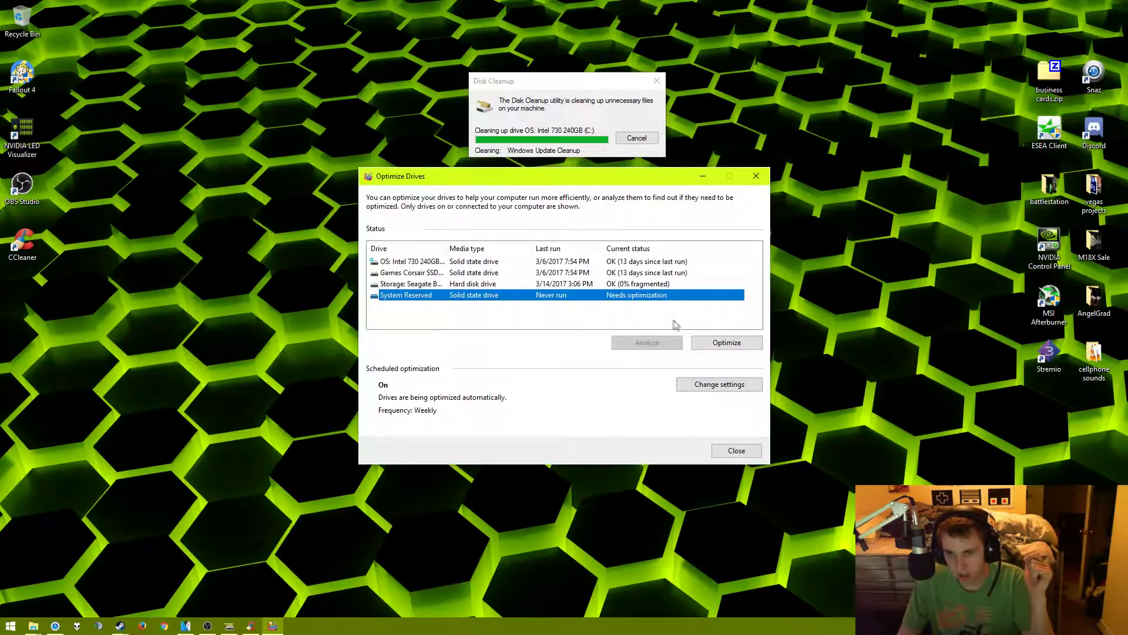
- Optimize the two named solid state drives, OS: Intel 730 240GB and Games Corsair SSD
left_click(658, 274)
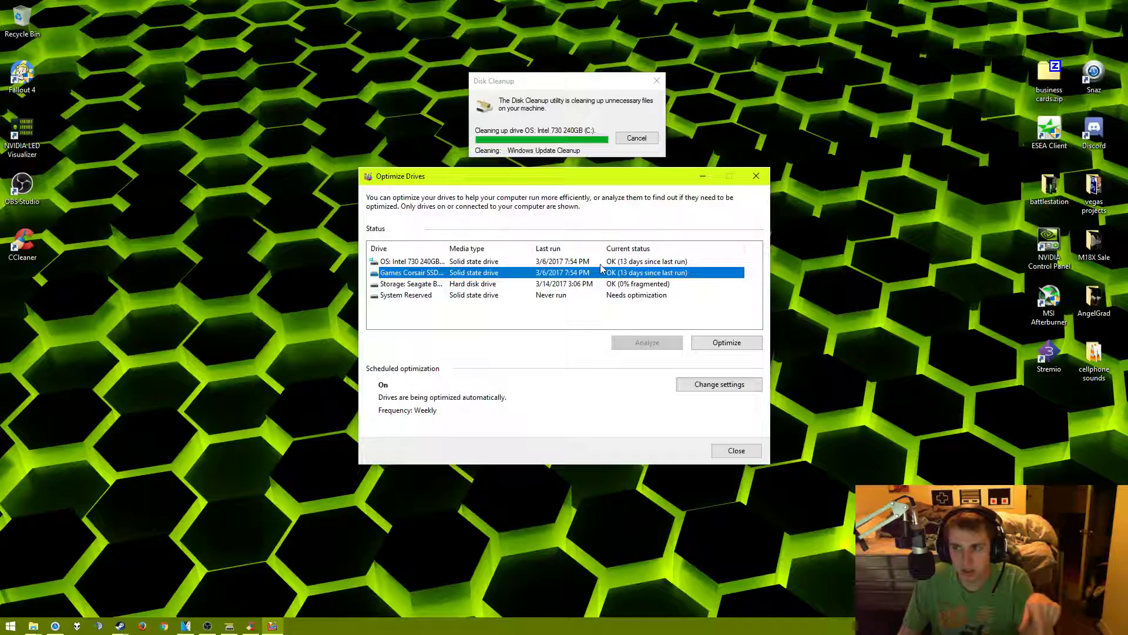
left_click(647, 262)
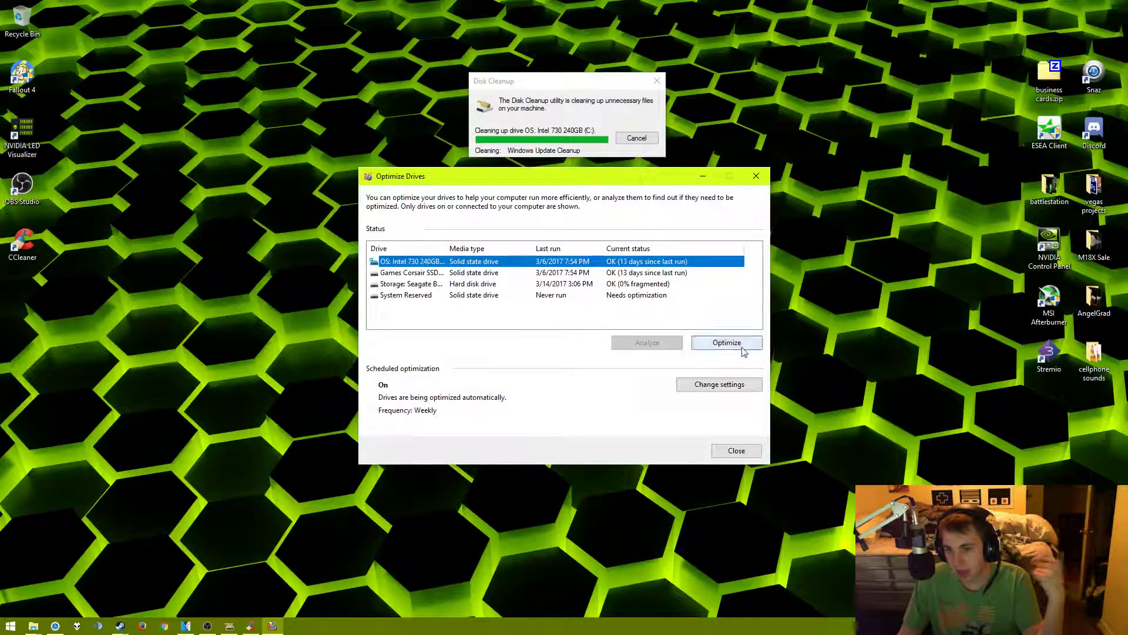
left_click(744, 345)
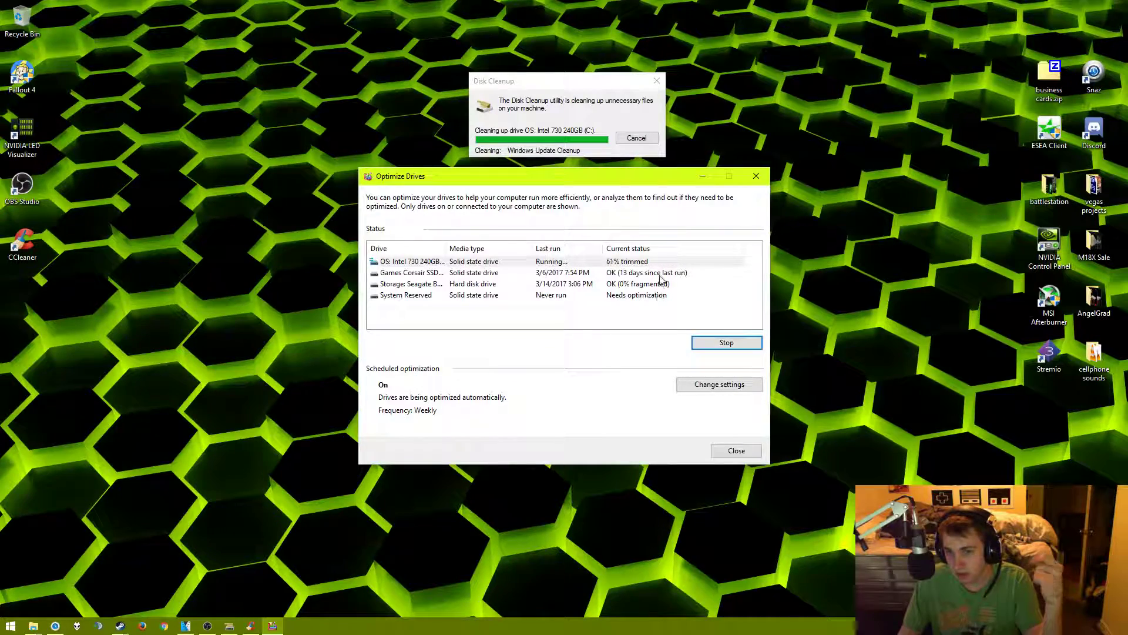
key("Down")
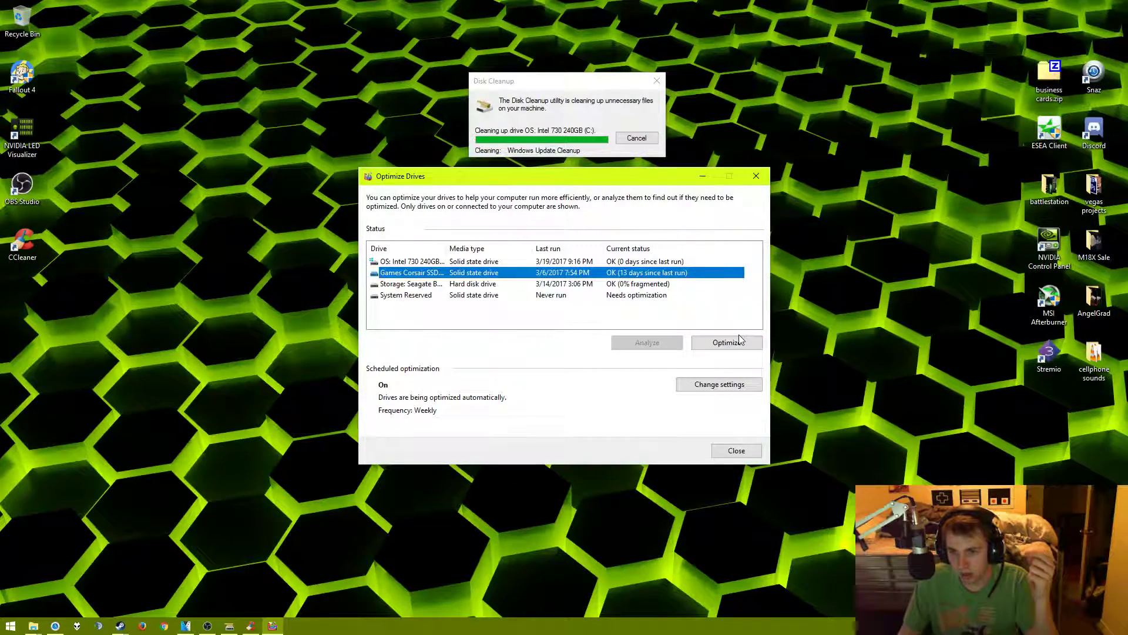
left_click(740, 345)
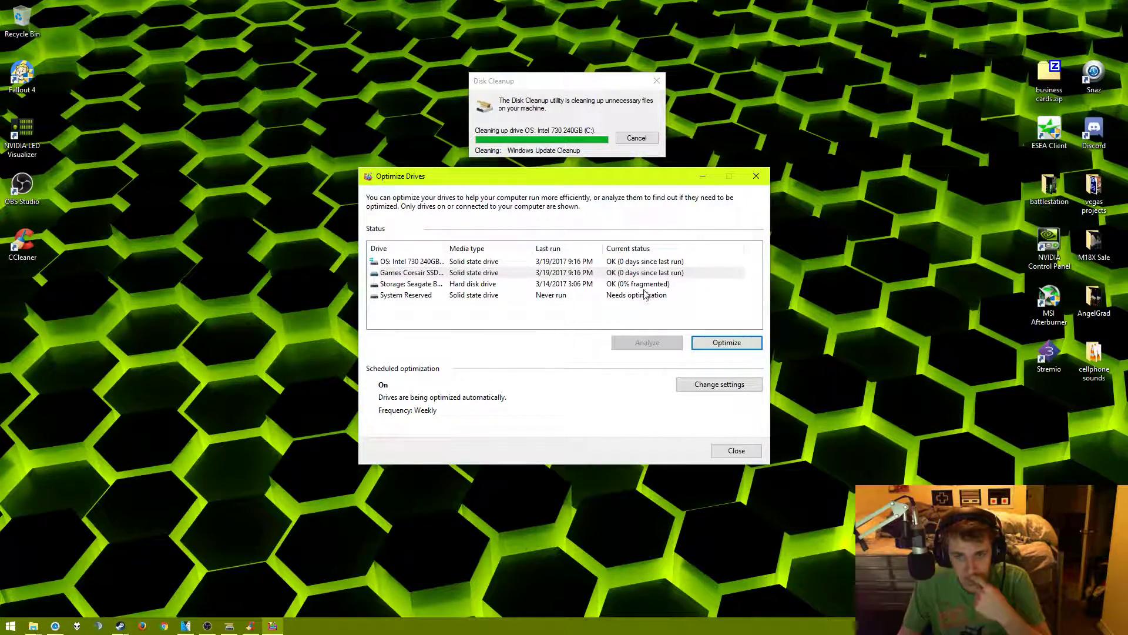
- Start optimizing the Storage: Seagate hard disk drive and minimize Optimize Drives while it runs
left_click_drag(534, 176, 498, 212)
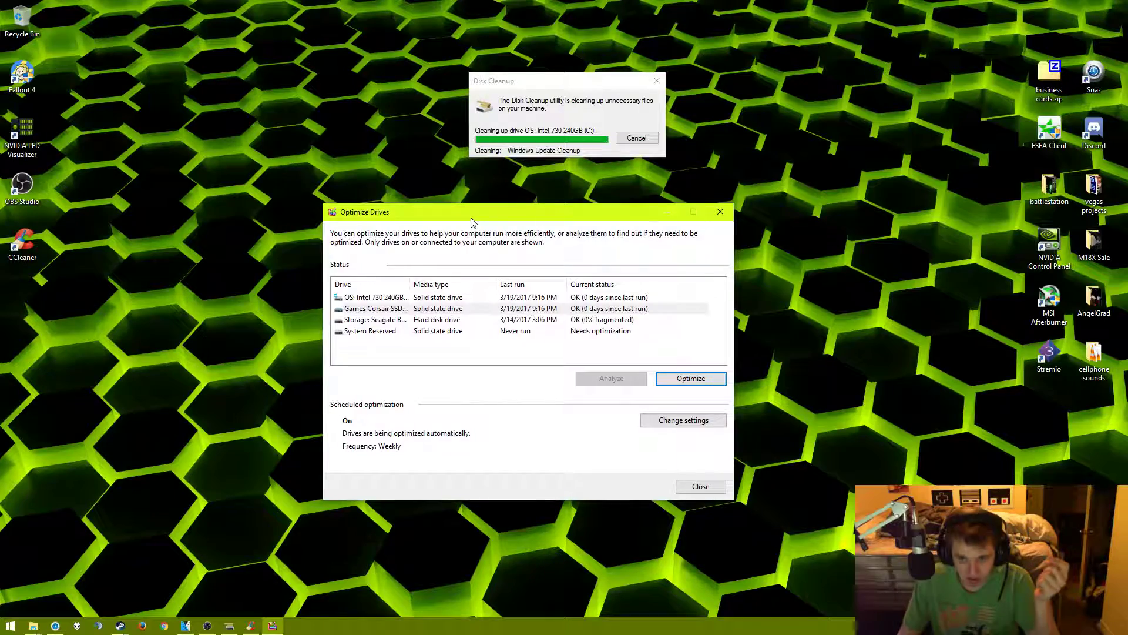
left_click(580, 320)
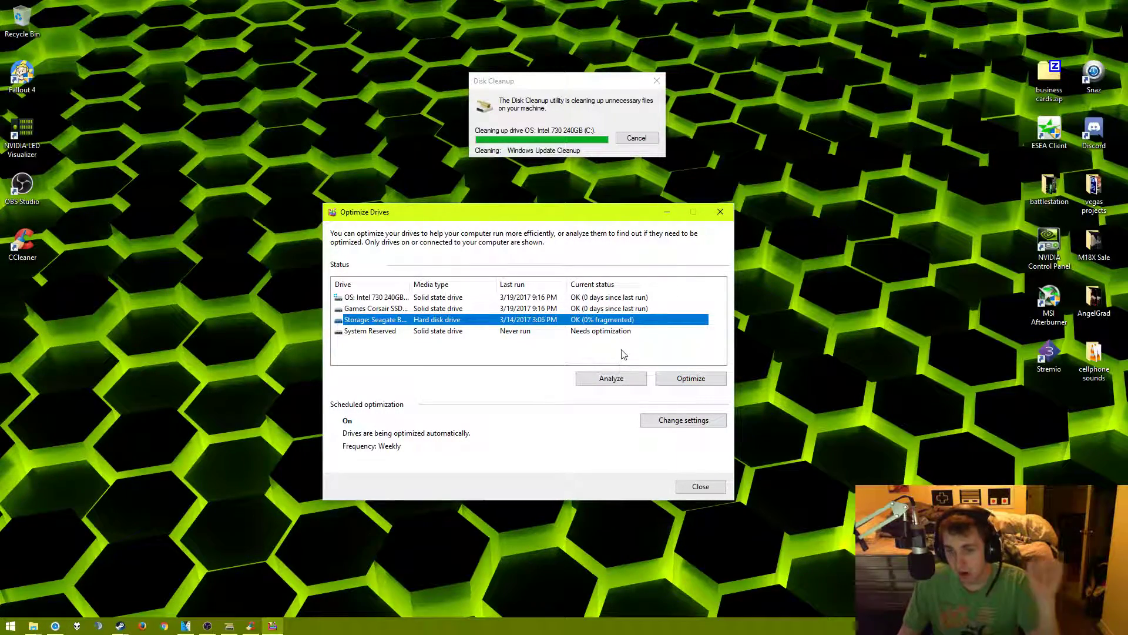
left_click(690, 380)
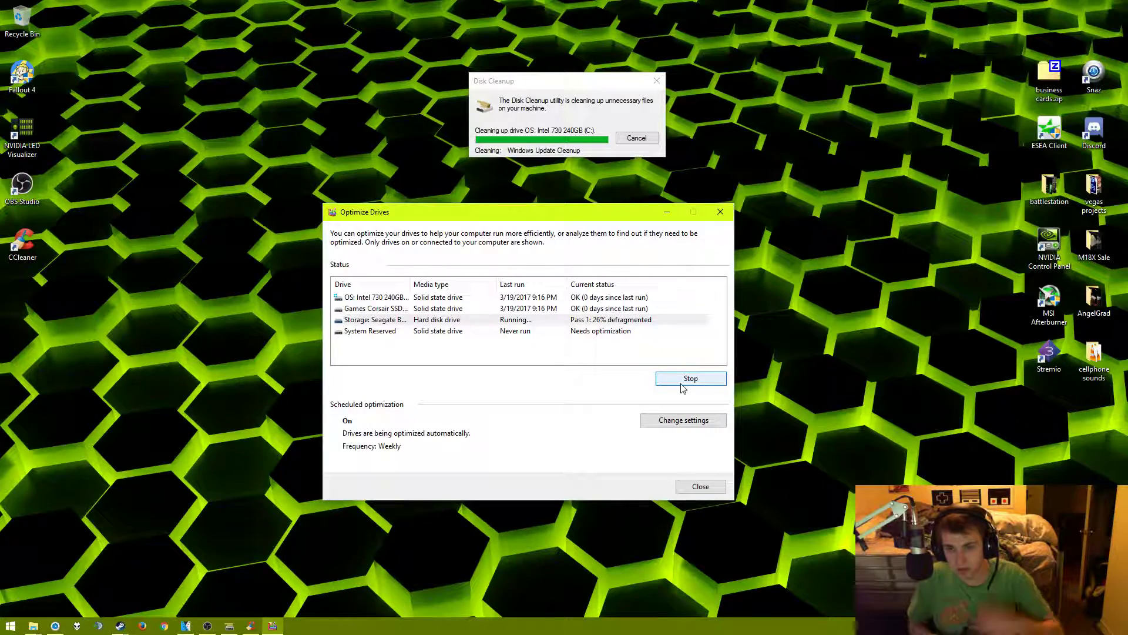
left_click(647, 322)
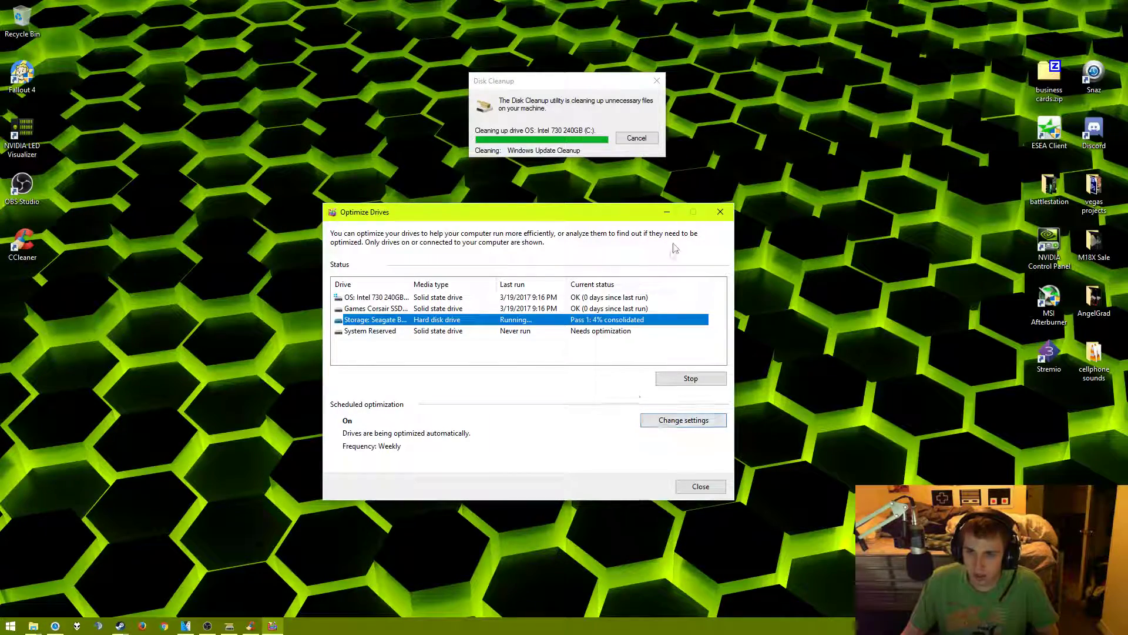
left_click(664, 213)
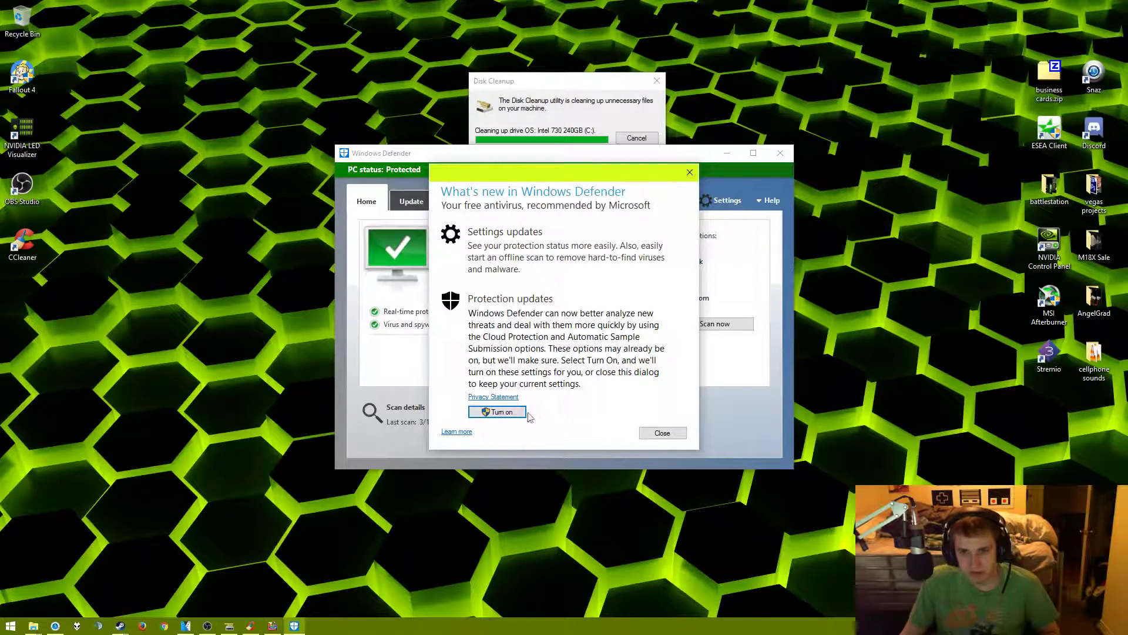
- Try to turn on the protection updates offered in What's new in Windows Defender, and dismiss the dialogs
left_click(523, 414)
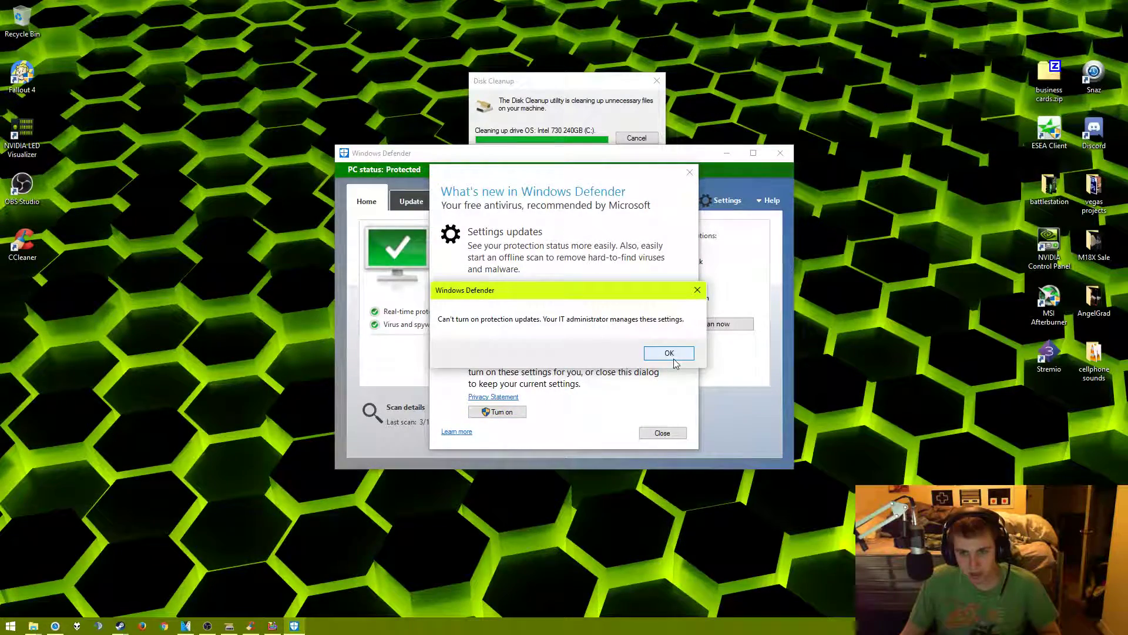
left_click(674, 358)
left_click(664, 432)
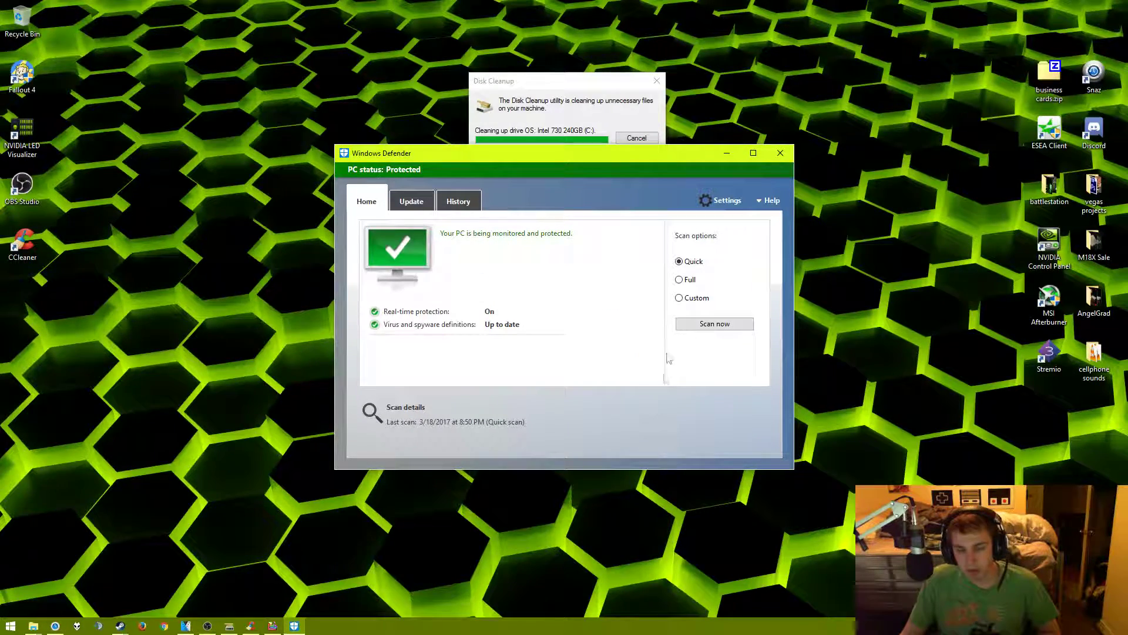
- Review Windows Defender's definition update details and detected-item history, and return to the Home page
left_click(421, 203)
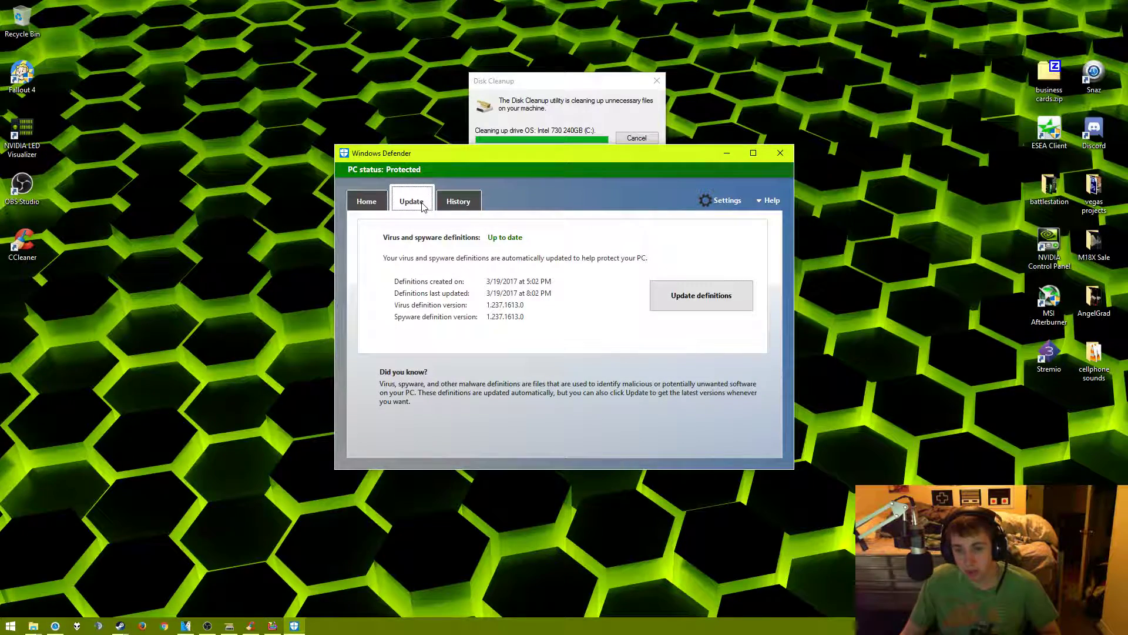
left_click(465, 204)
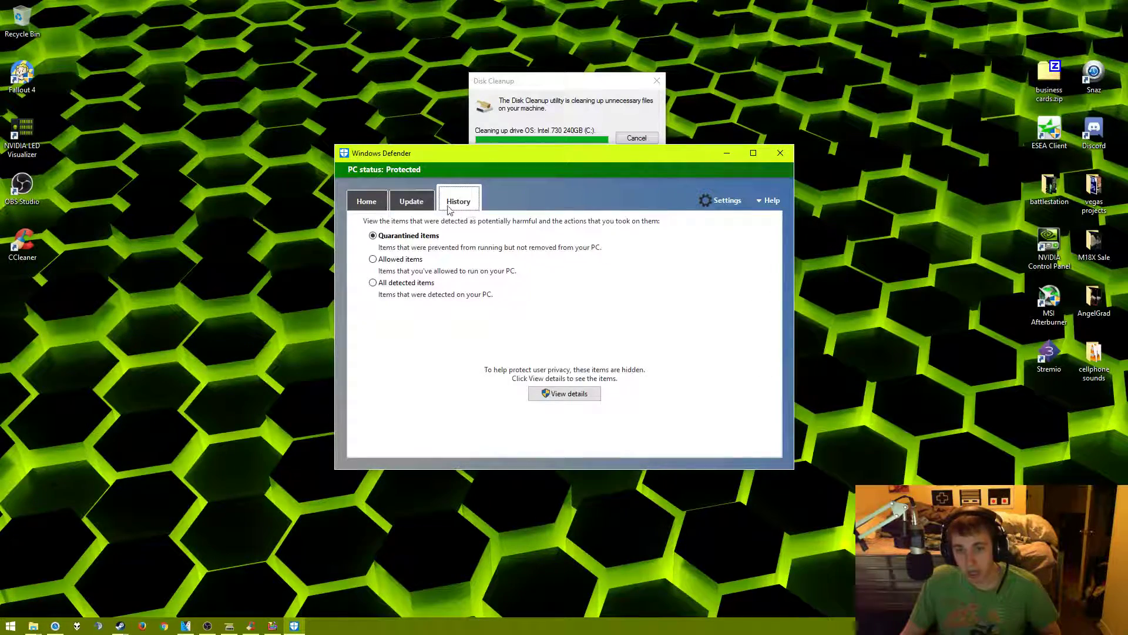
left_click(359, 203)
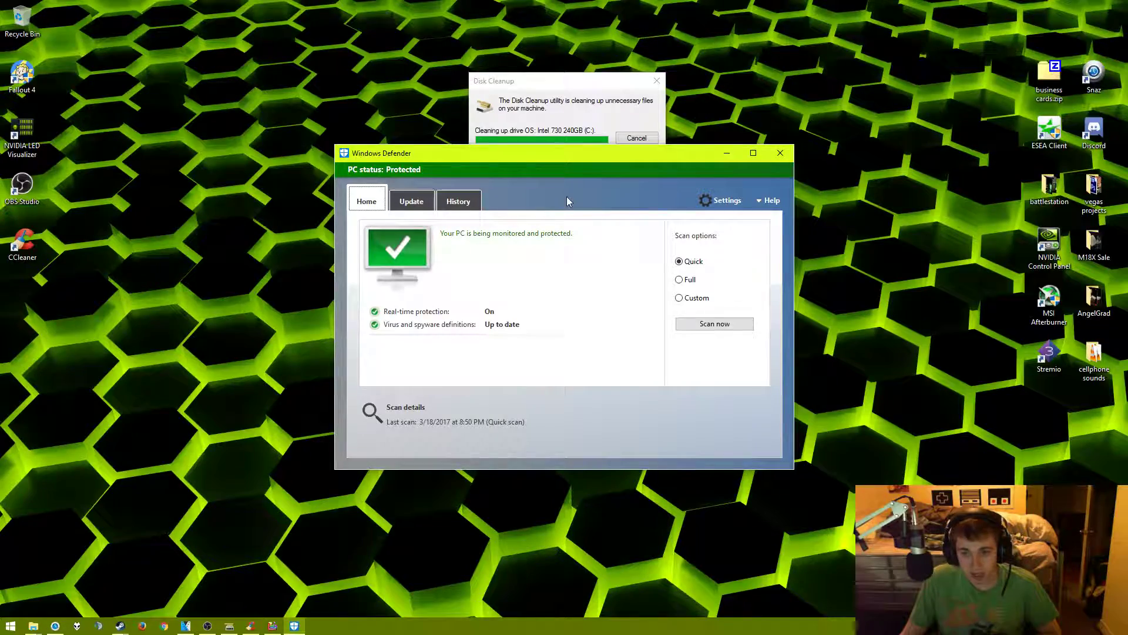
left_click_drag(579, 153, 358, 245)
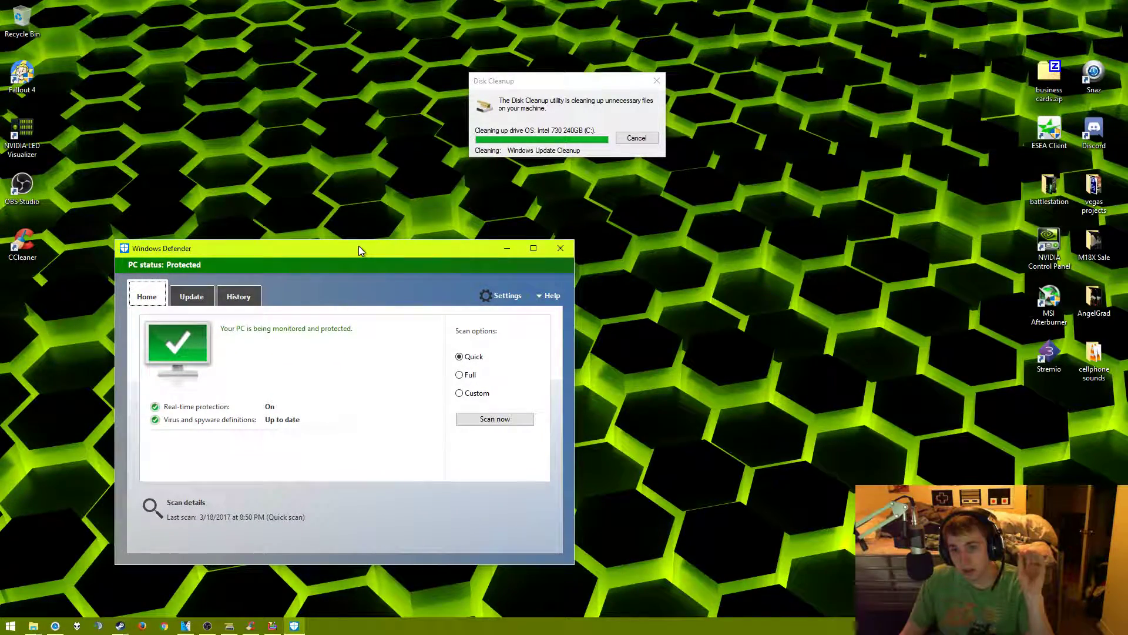
left_click_drag(358, 245, 373, 220)
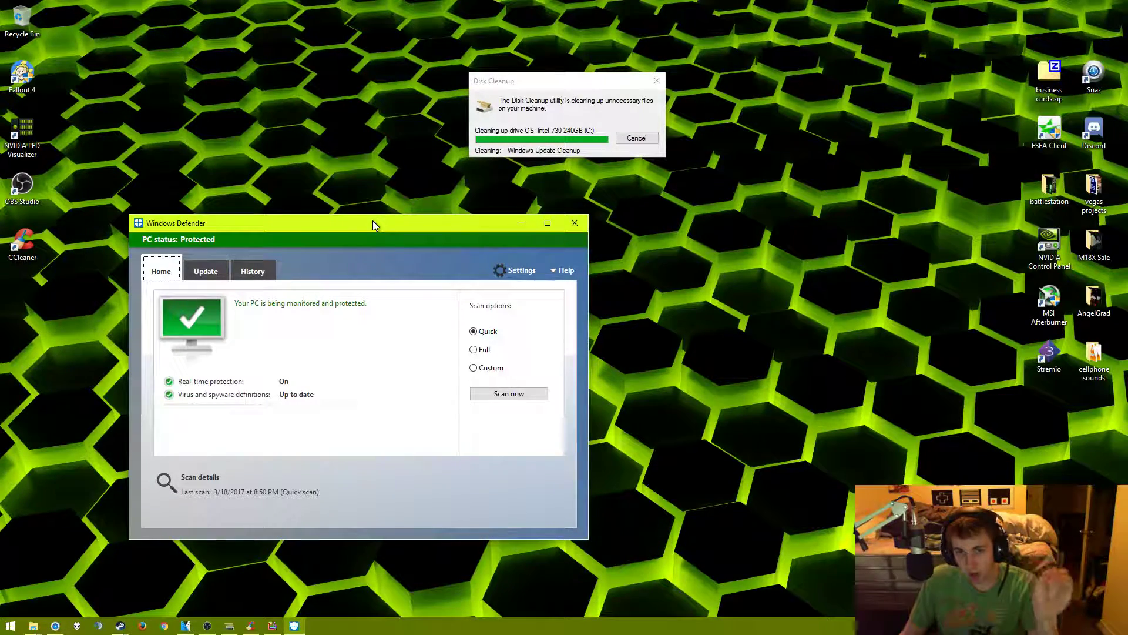
left_click_drag(372, 220, 372, 223)
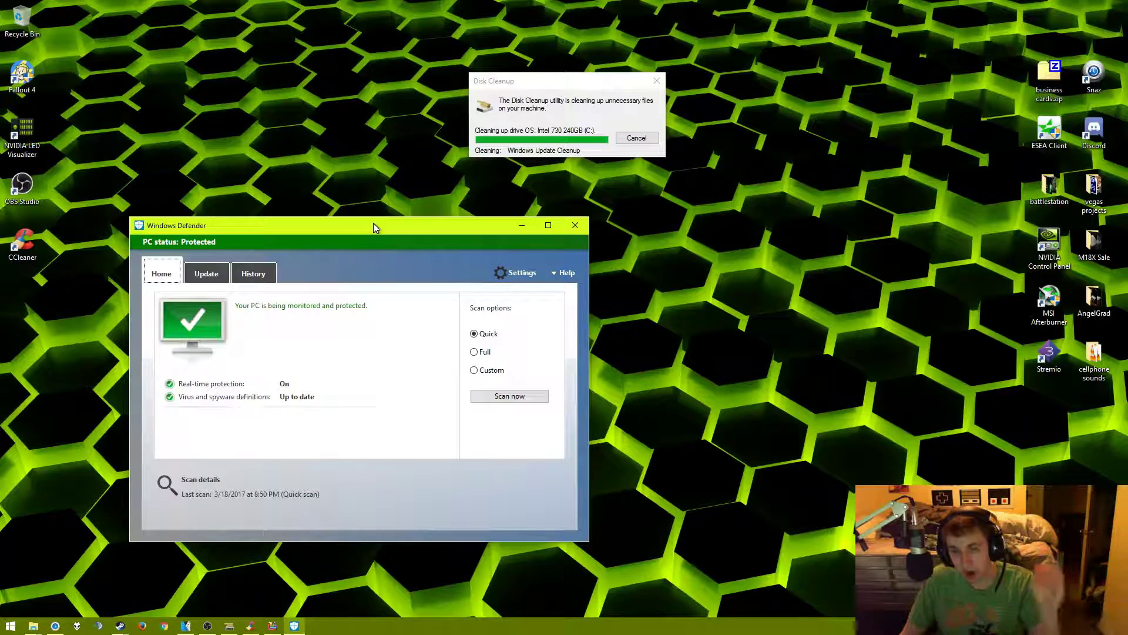
left_click_drag(373, 223, 372, 228)
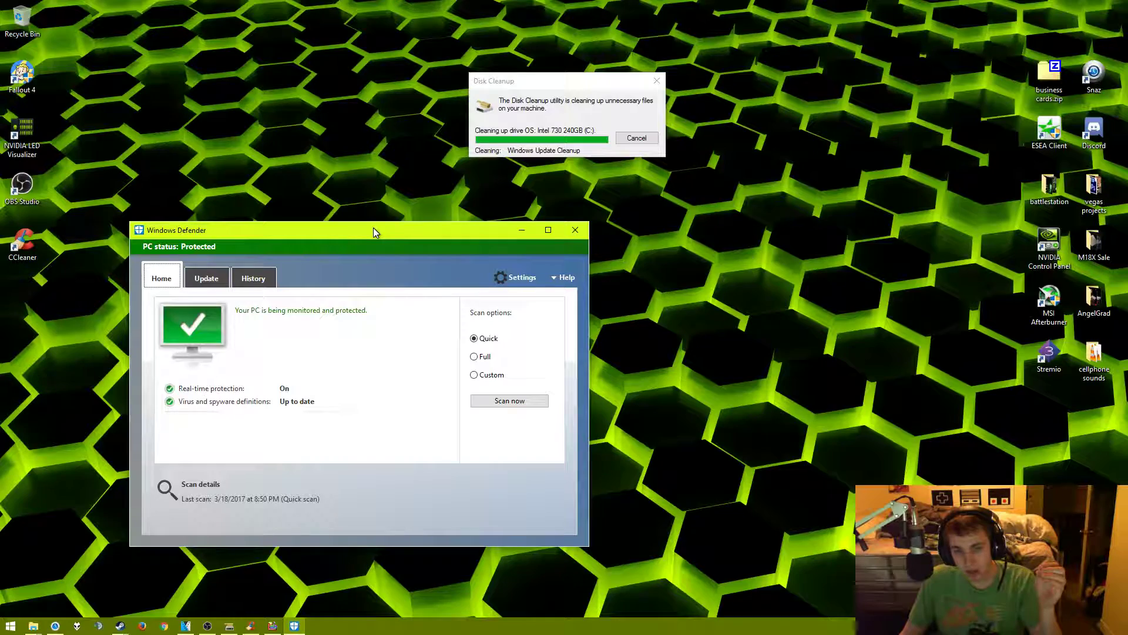
left_click_drag(373, 227, 374, 225)
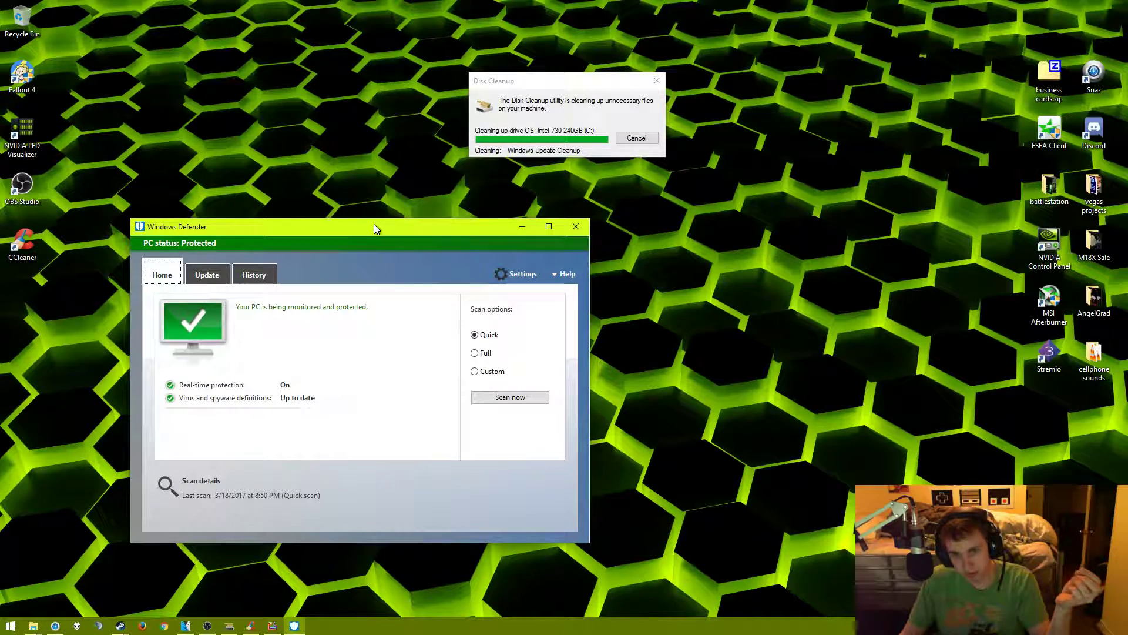
left_click_drag(375, 229, 375, 230)
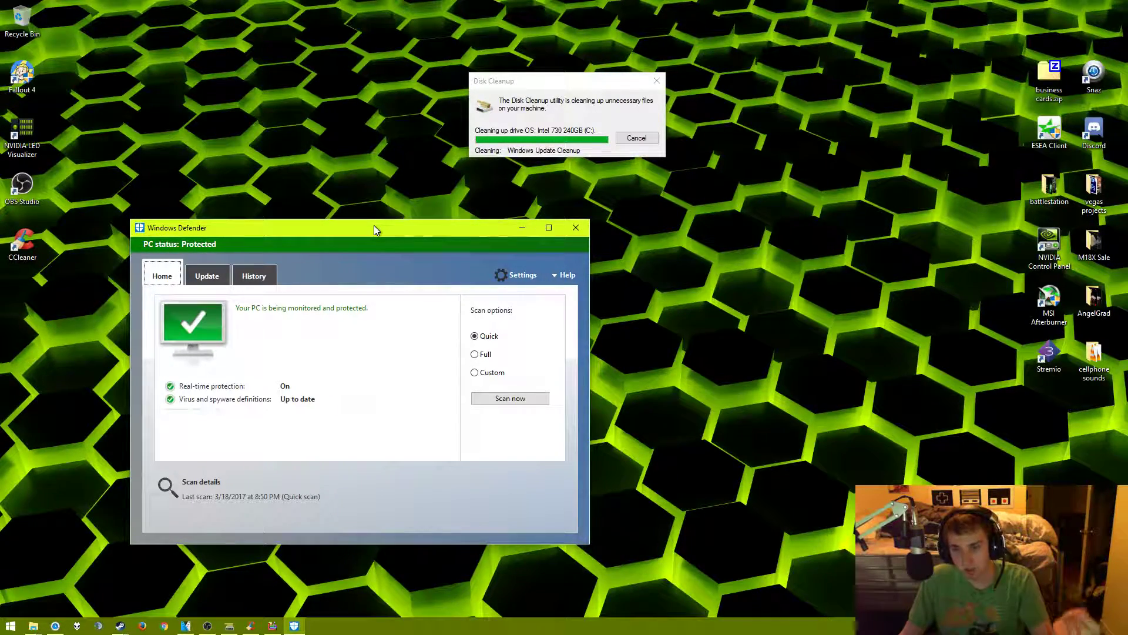
- Minimize Windows Defender and open a Chrome window on the Google homepage
left_click_drag(374, 225, 736, 233)
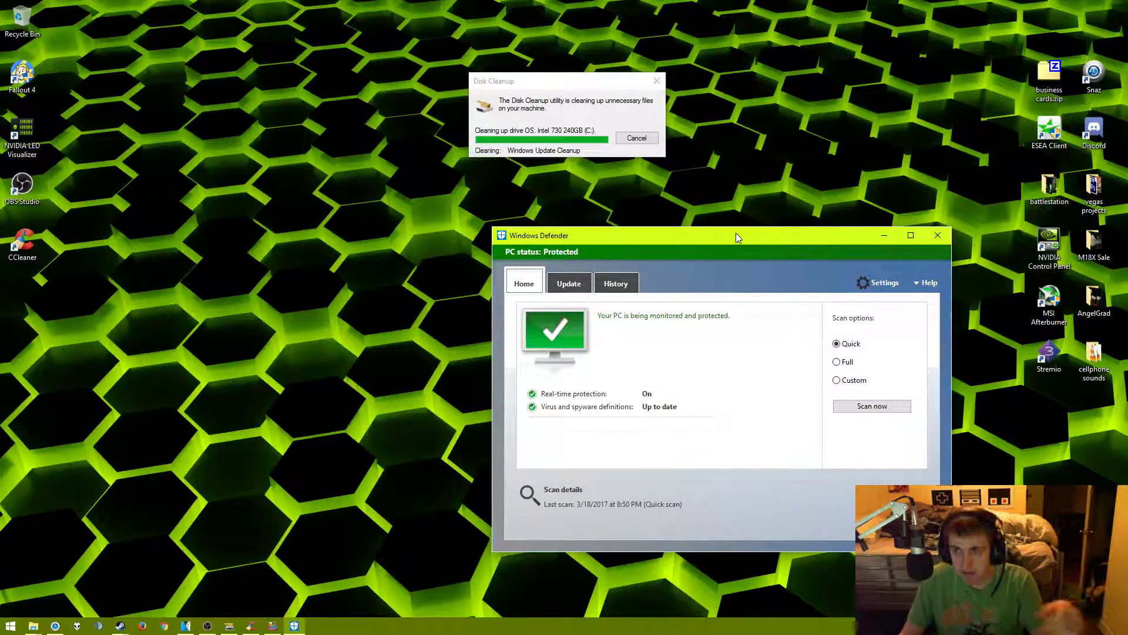
left_click(888, 236)
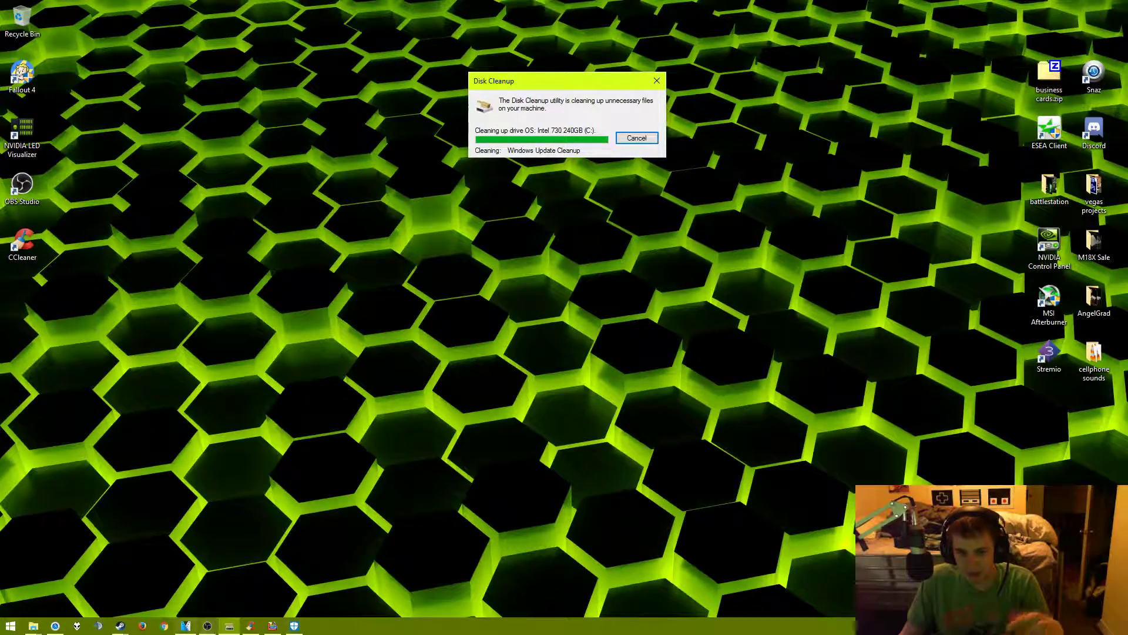
left_click(159, 628)
mouse_move(186, 626)
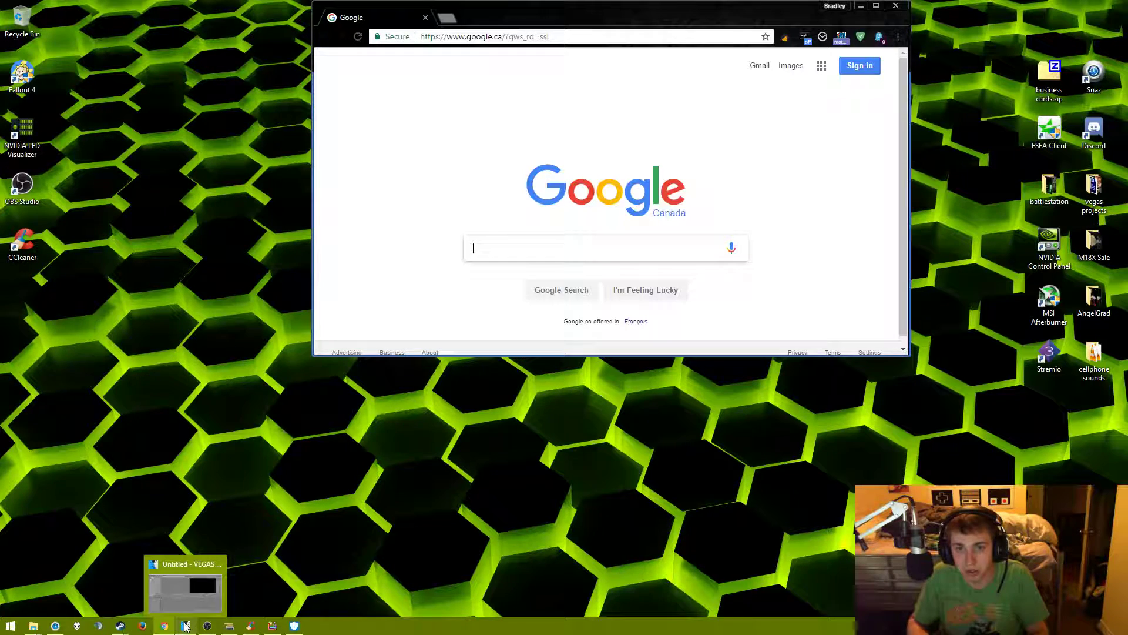
left_click(876, 6)
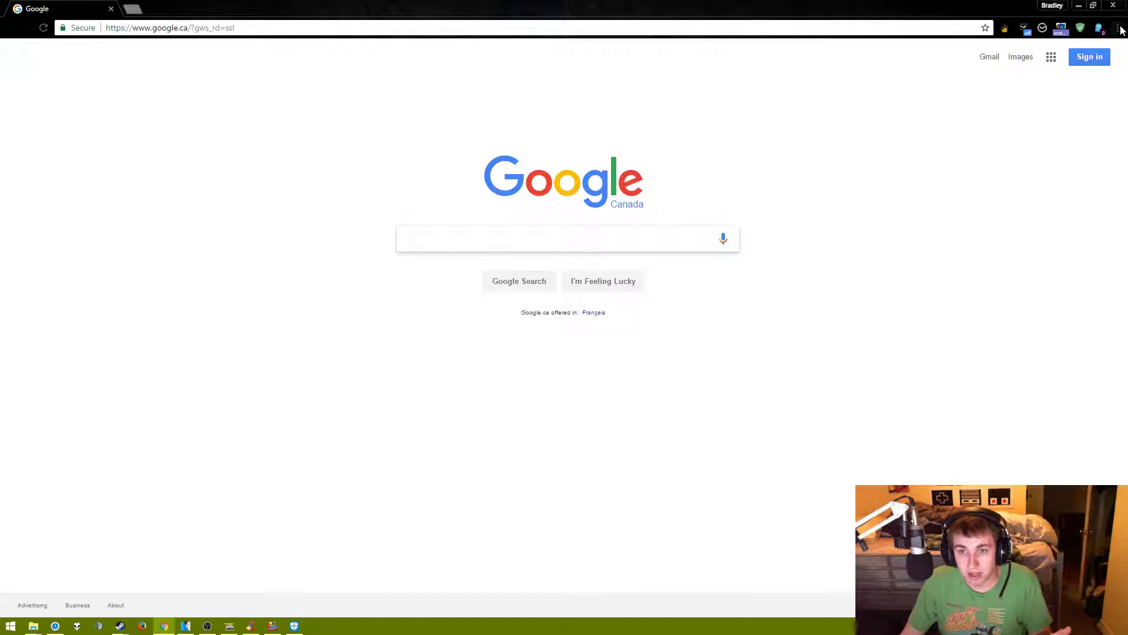
left_click_drag(676, 7, 594, 83)
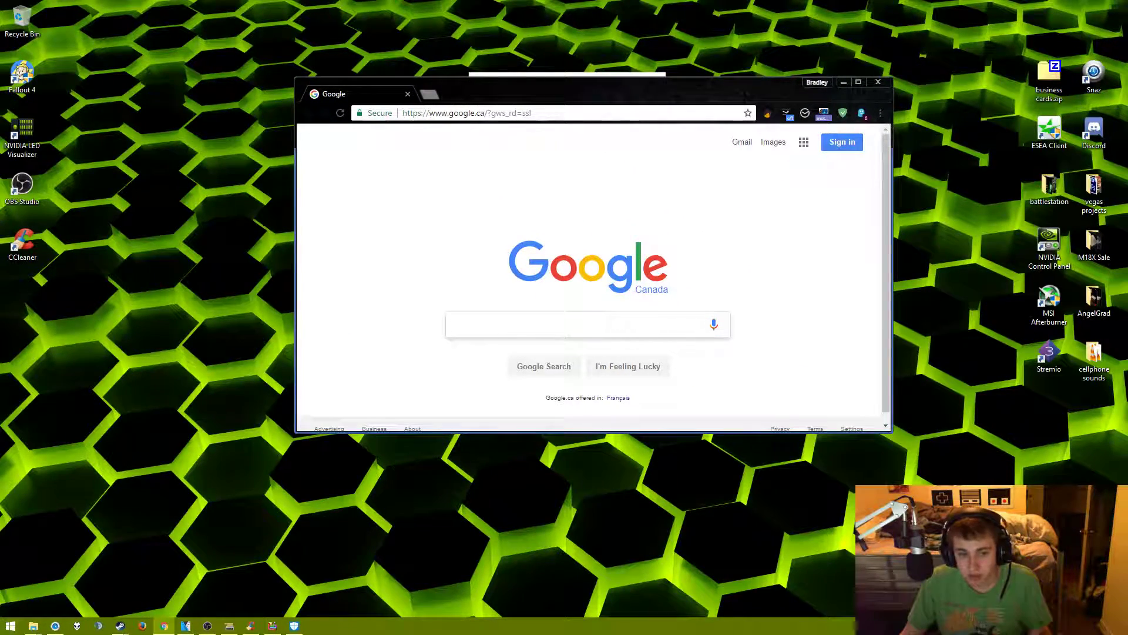
left_click(10, 626)
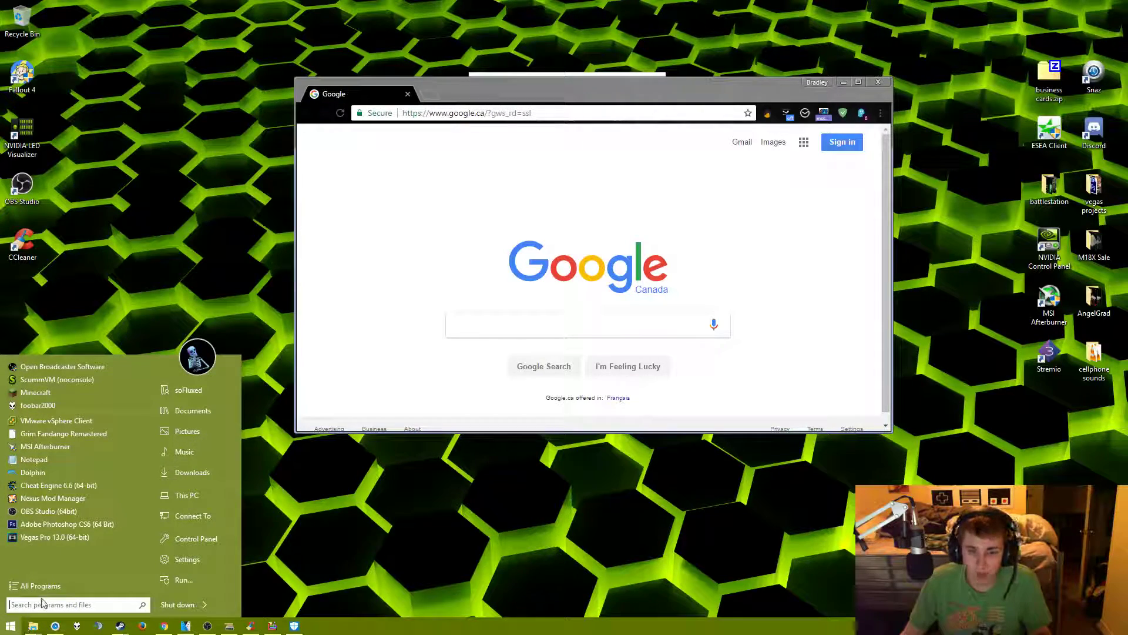
left_click(49, 585)
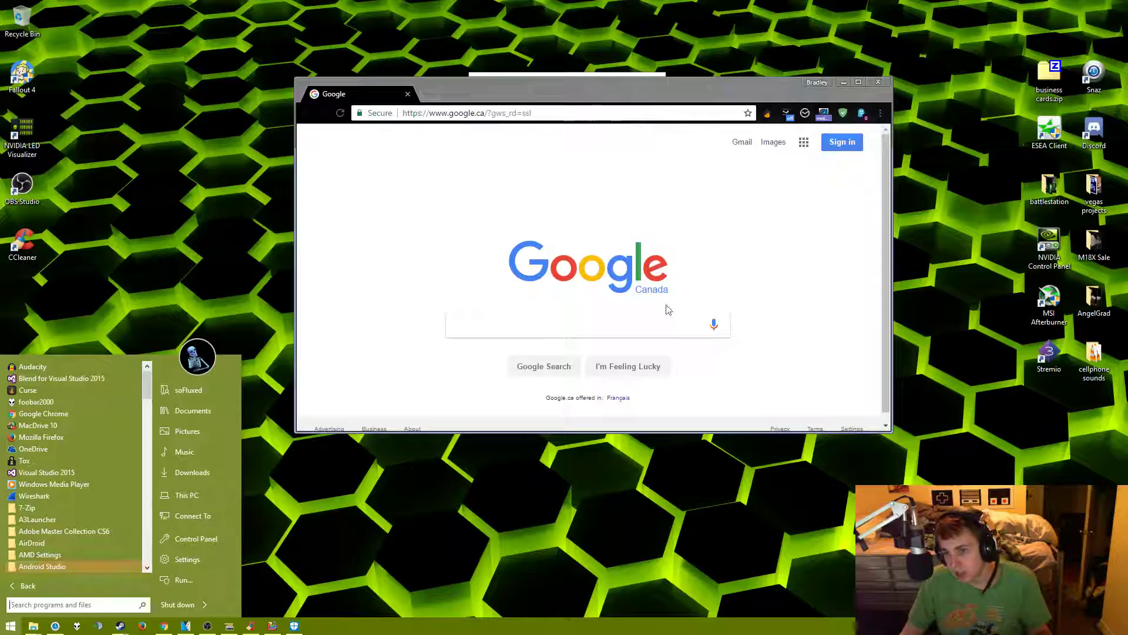
- Maximize the Chrome window and open the page that manages its extensions
left_click_drag(669, 86, 634, 67)
double_click(621, 7)
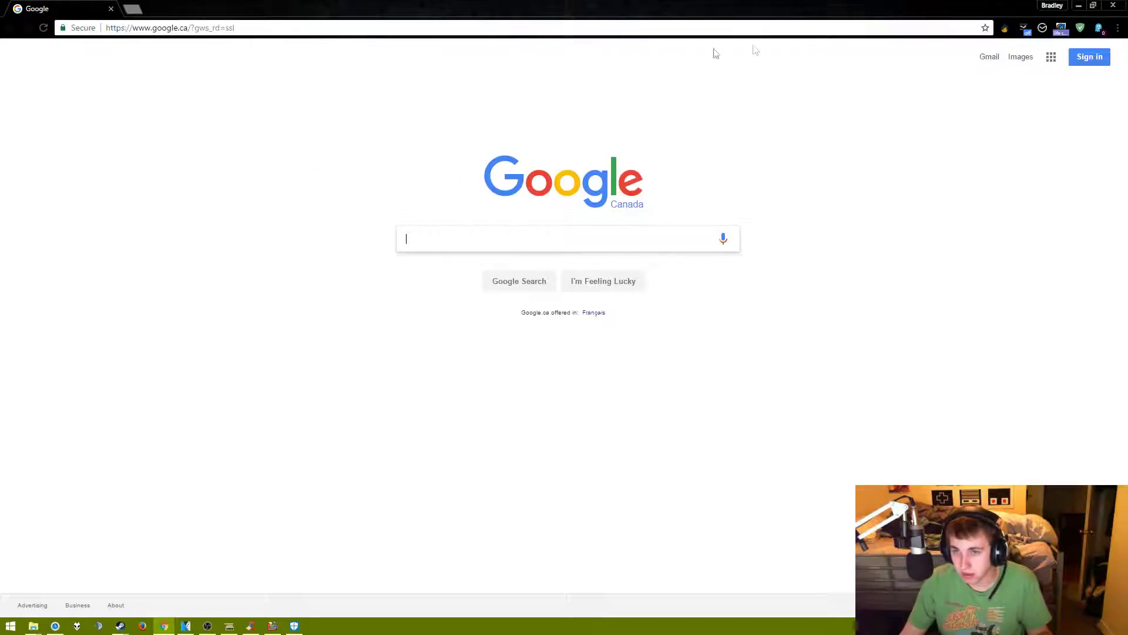
left_click(1118, 30)
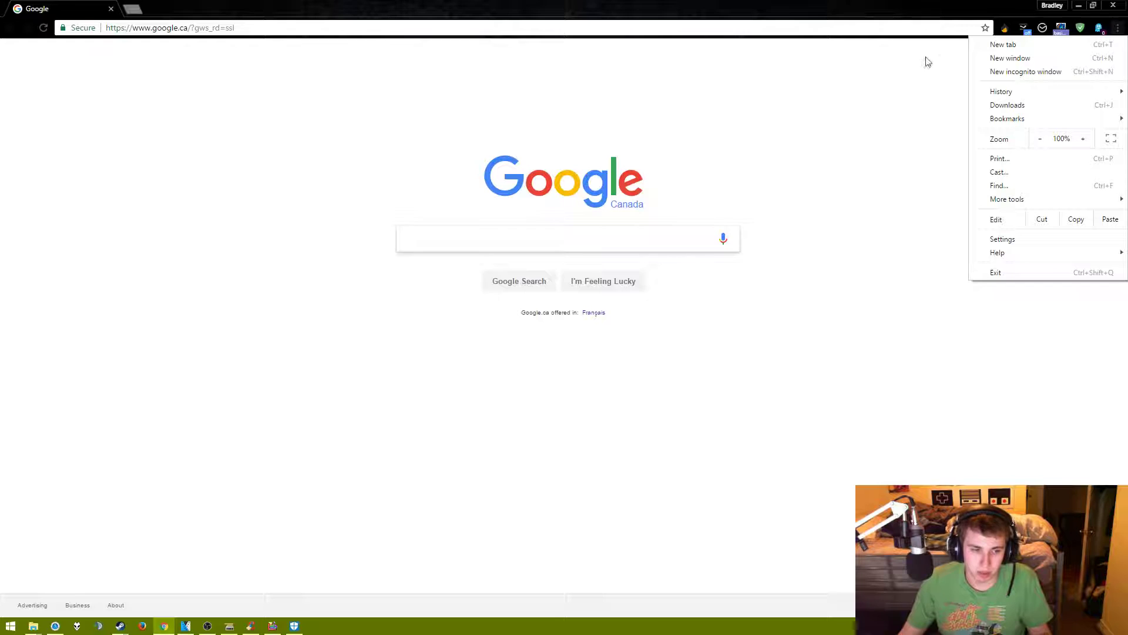
mouse_move(1018, 201)
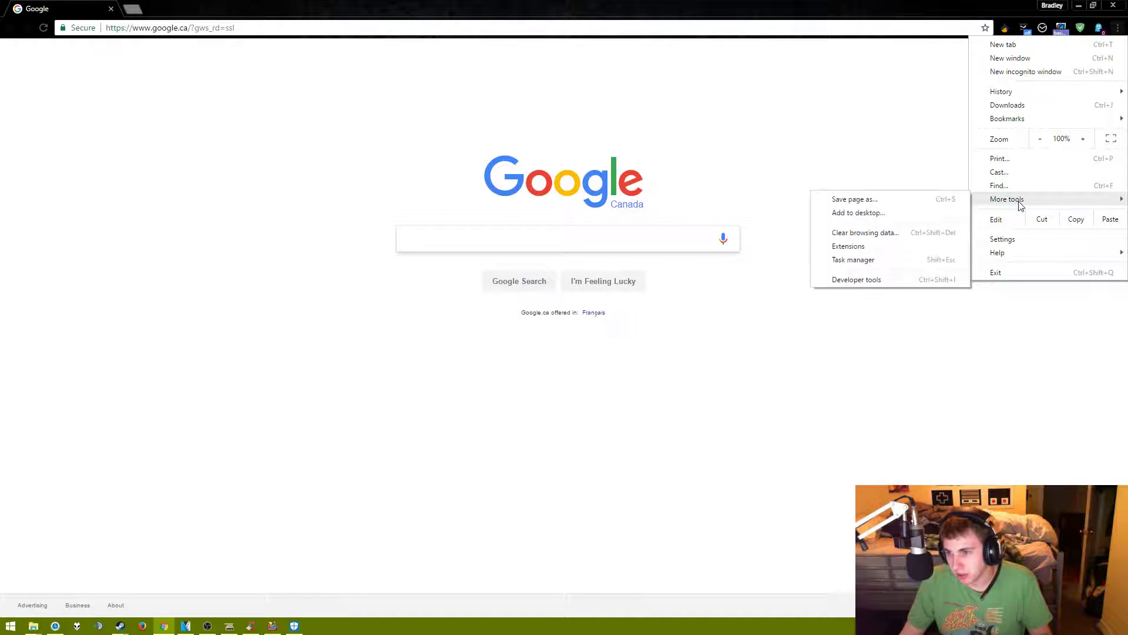
left_click(887, 247)
left_click_drag(588, 5, 563, 1)
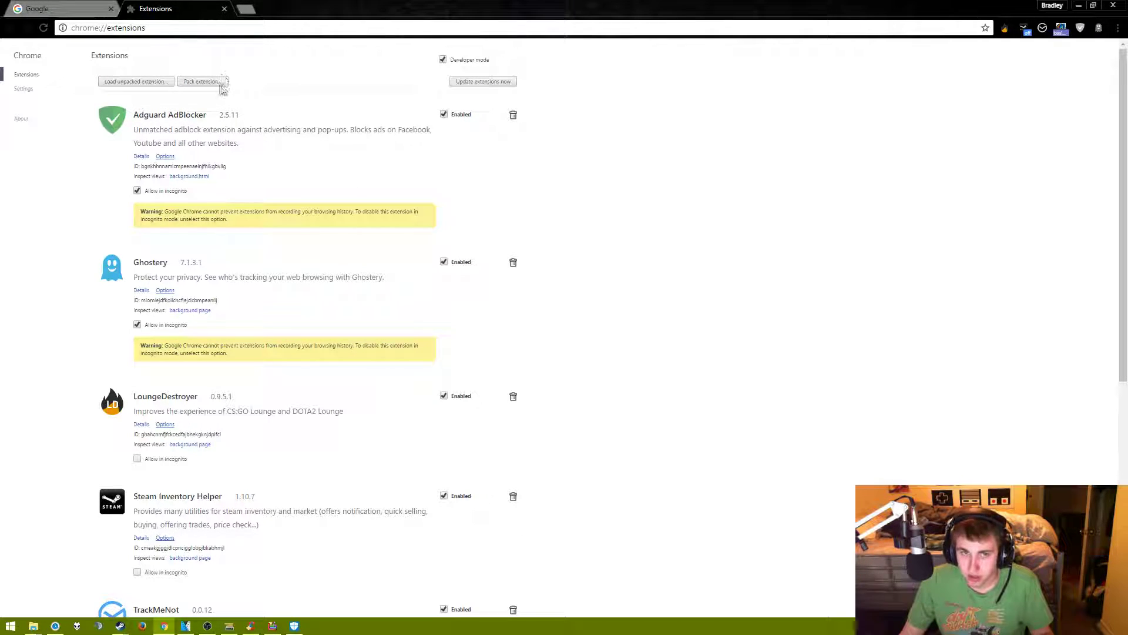
- Look through Chrome's installed extensions, examining the Adguard AdBlocker and Ghostery entries and their descriptions
scroll(166, 235, "down", 2)
scroll(167, 249, "up", 2)
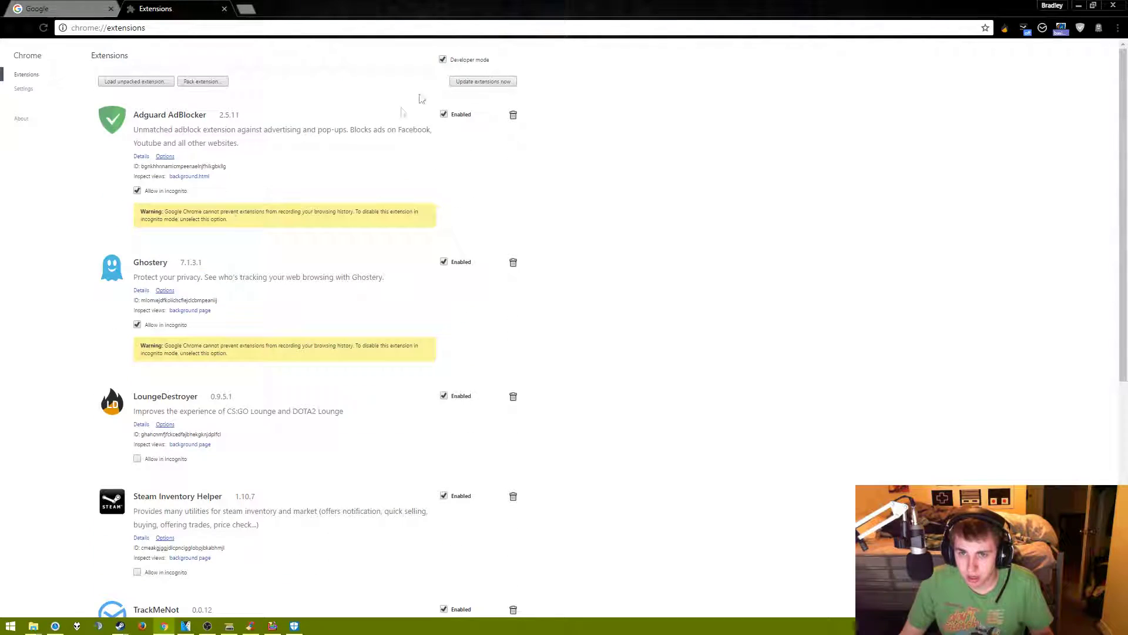
scroll(332, 345, "down", 7)
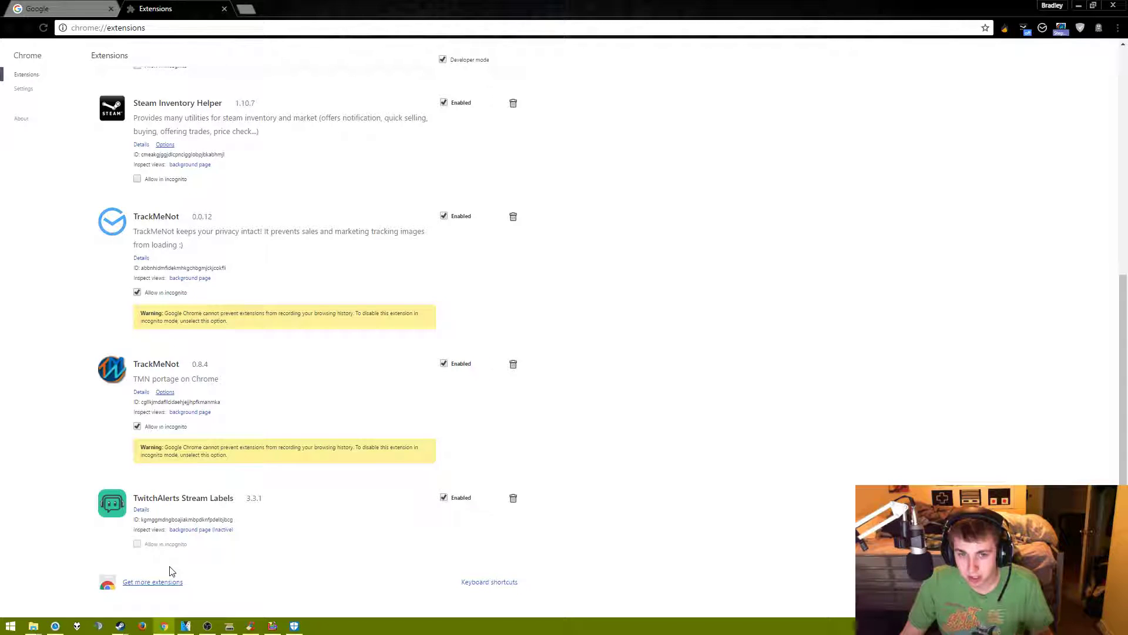
scroll(169, 568, "up", 7)
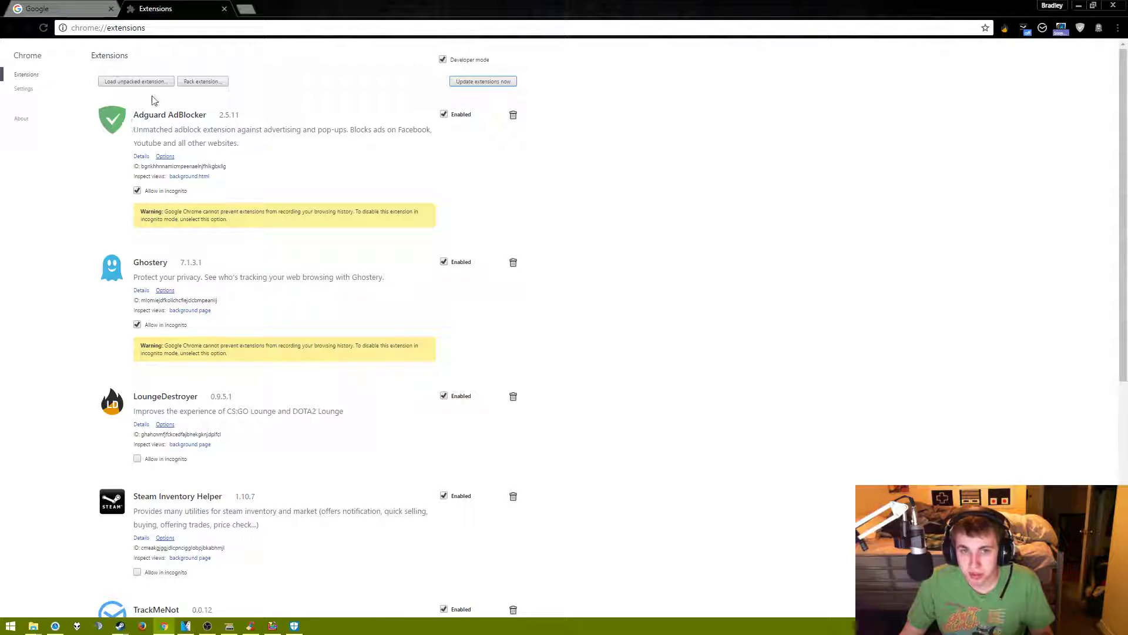
left_click_drag(210, 116, 129, 122)
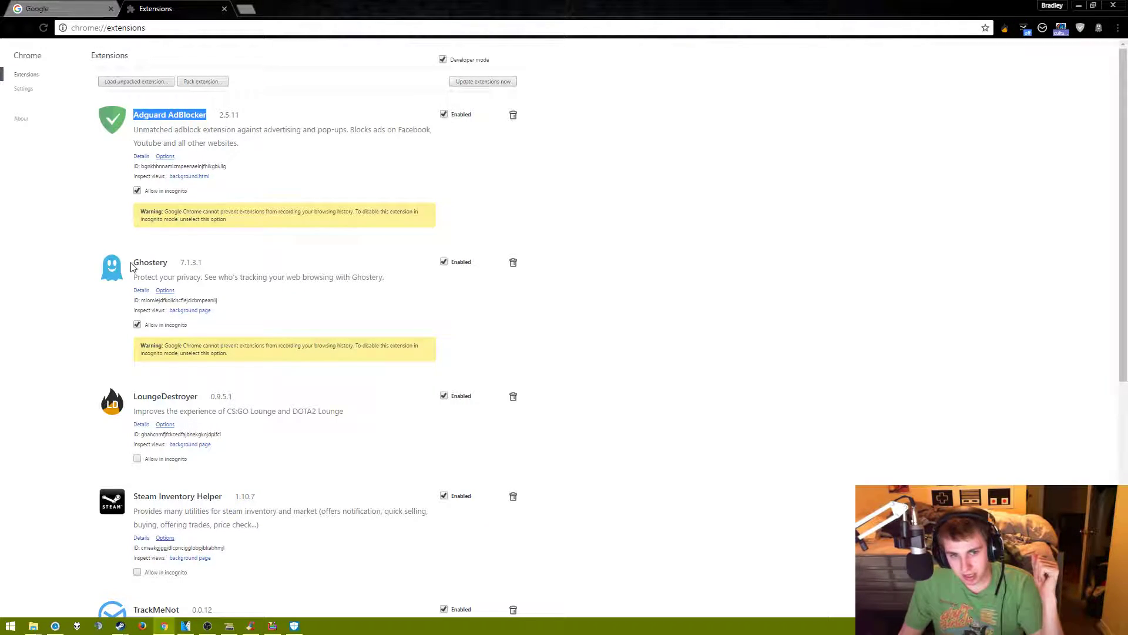
left_click_drag(139, 263, 213, 273)
left_click(241, 272)
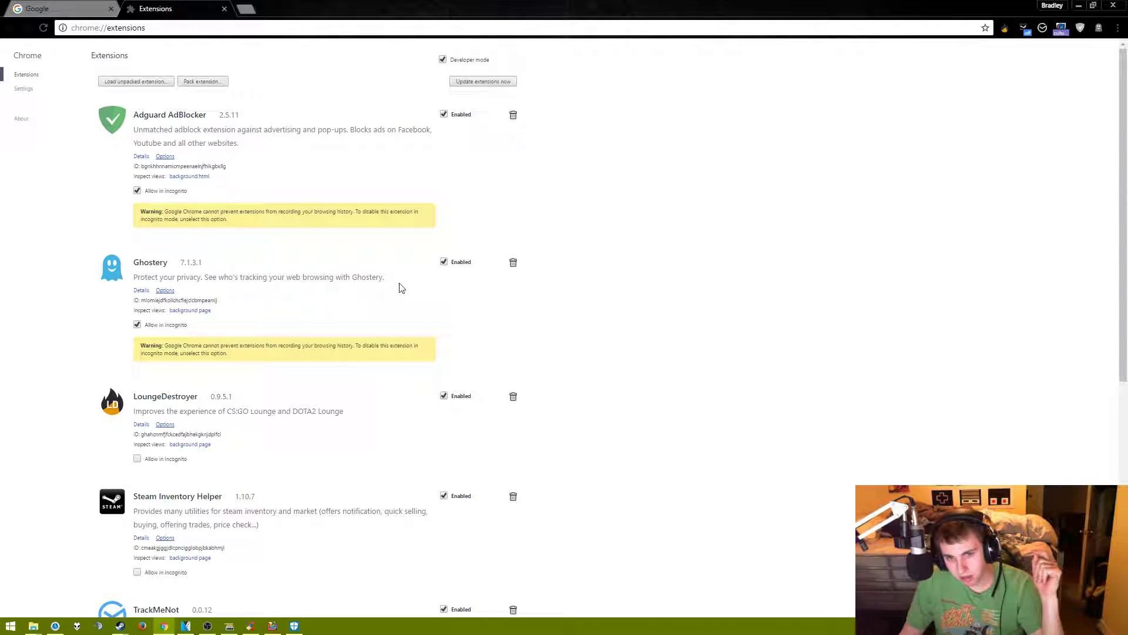
left_click_drag(393, 287, 135, 263)
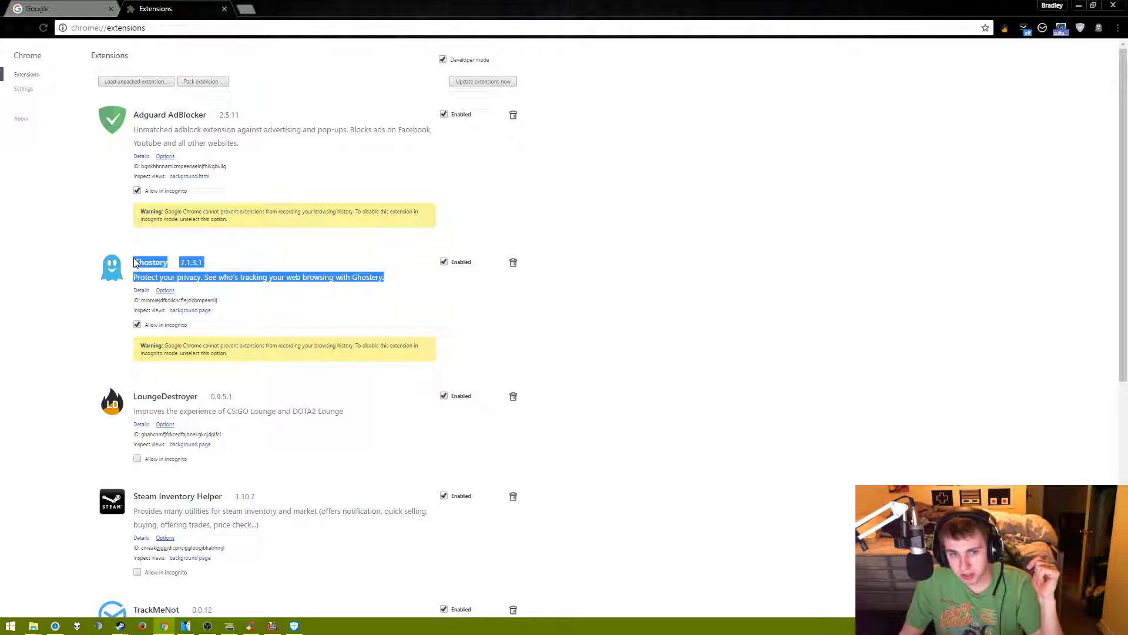
left_click(348, 308)
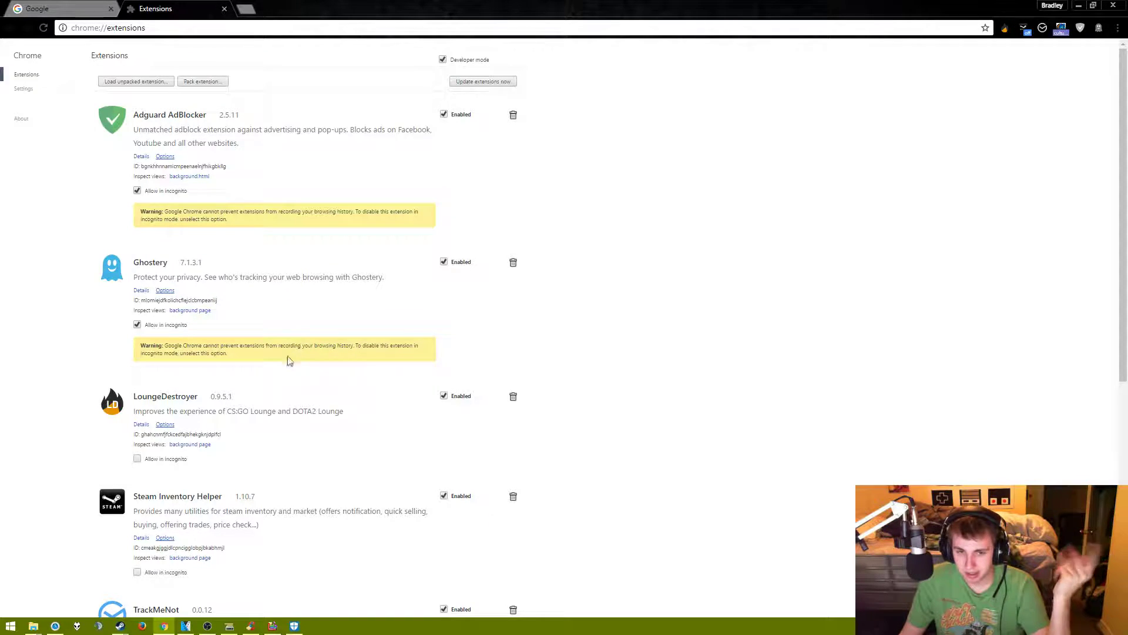
- Examine the remaining Chrome extensions, focusing on the descriptions of the two TrackMeNot entries
scroll(288, 358, "down", 2)
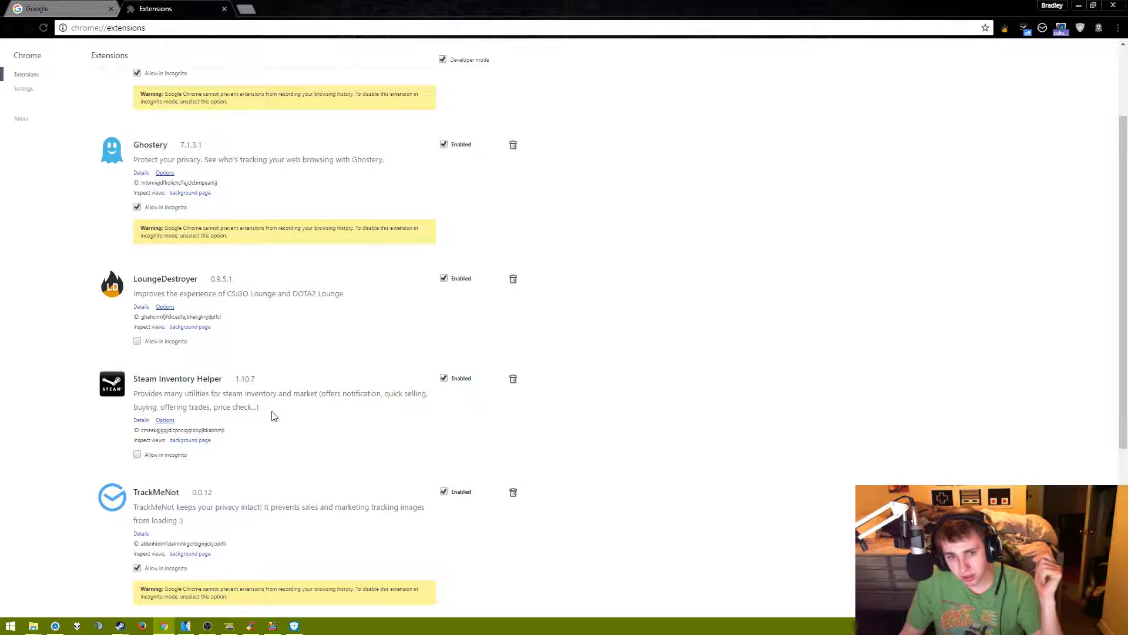
scroll(272, 412, "down", 3)
left_click_drag(146, 340, 202, 340)
left_click(300, 343)
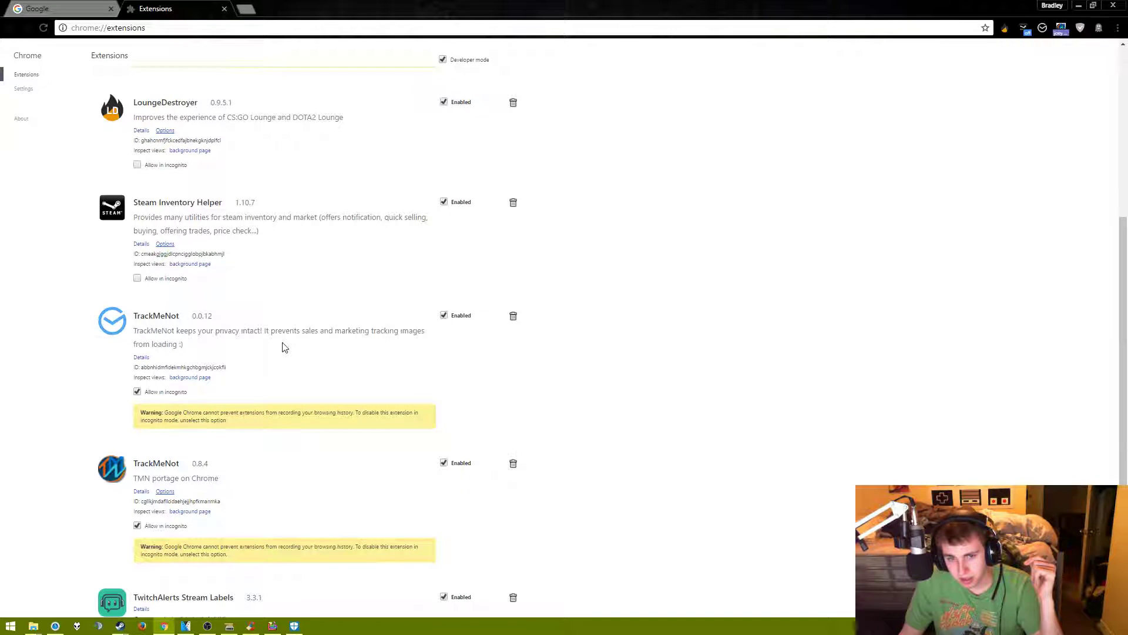
left_click_drag(290, 331, 432, 346)
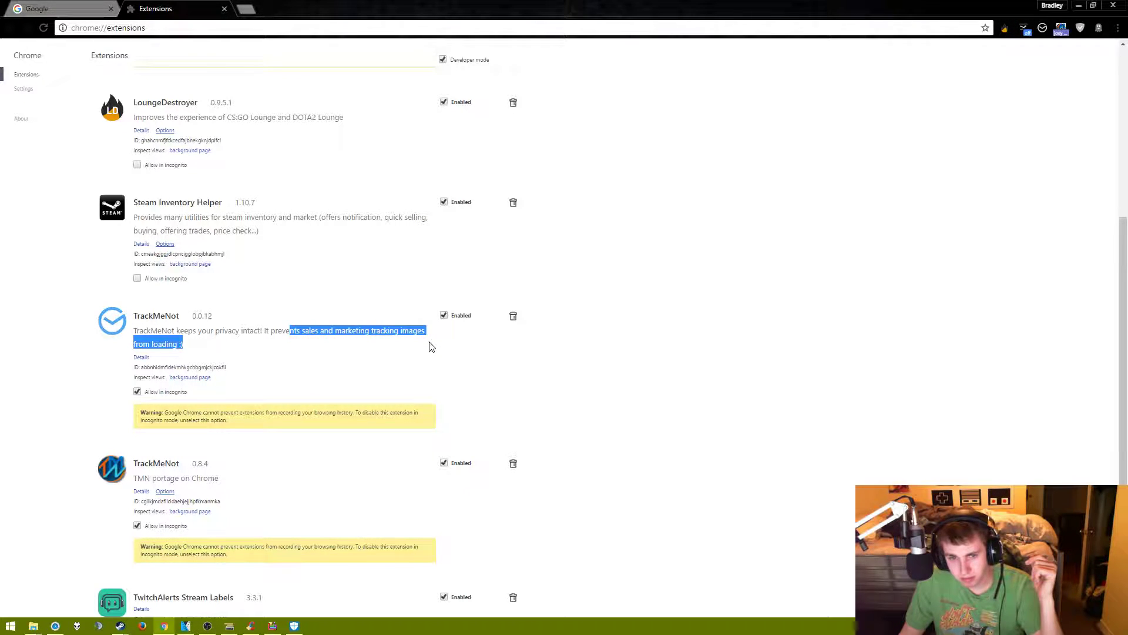
left_click(398, 359)
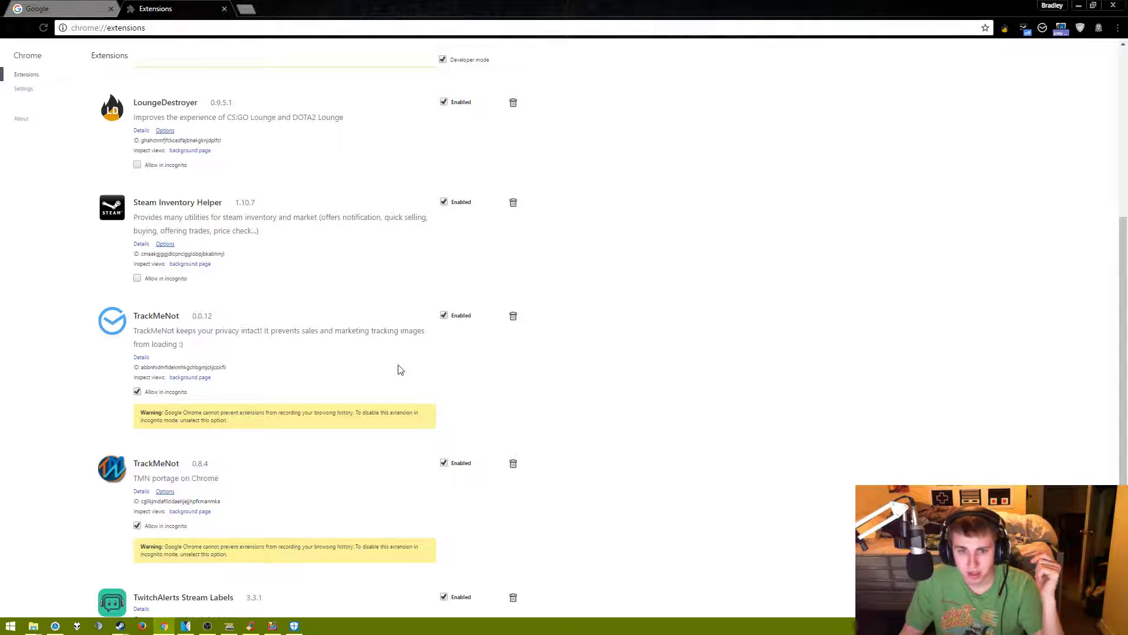
scroll(398, 370, "down", 3)
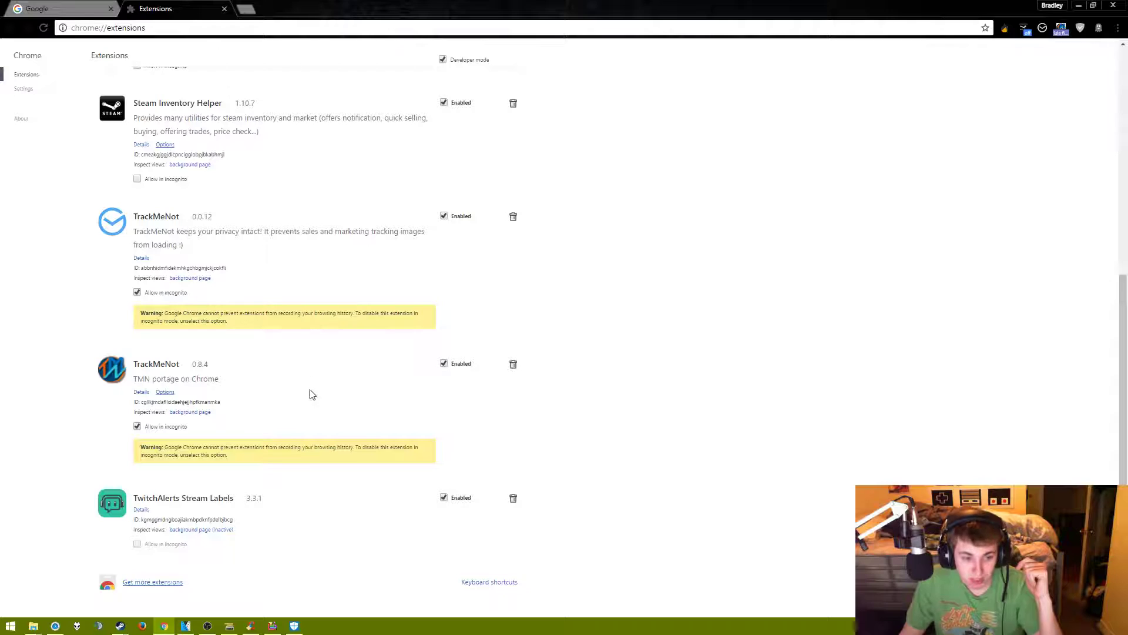
left_click_drag(221, 379, 318, 369)
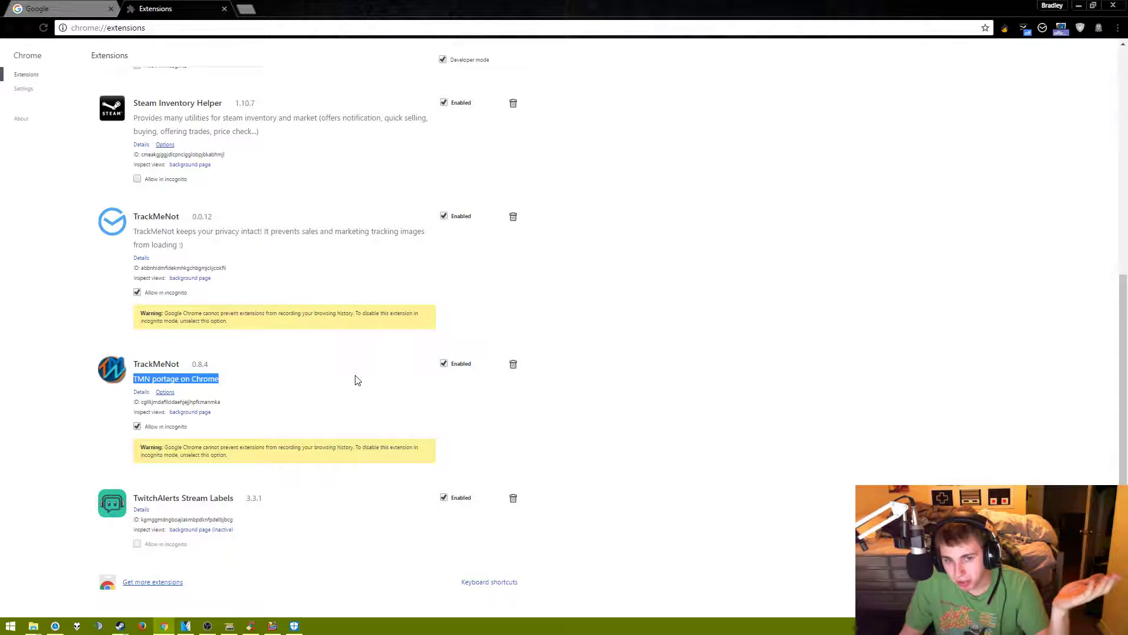
left_click(647, 336)
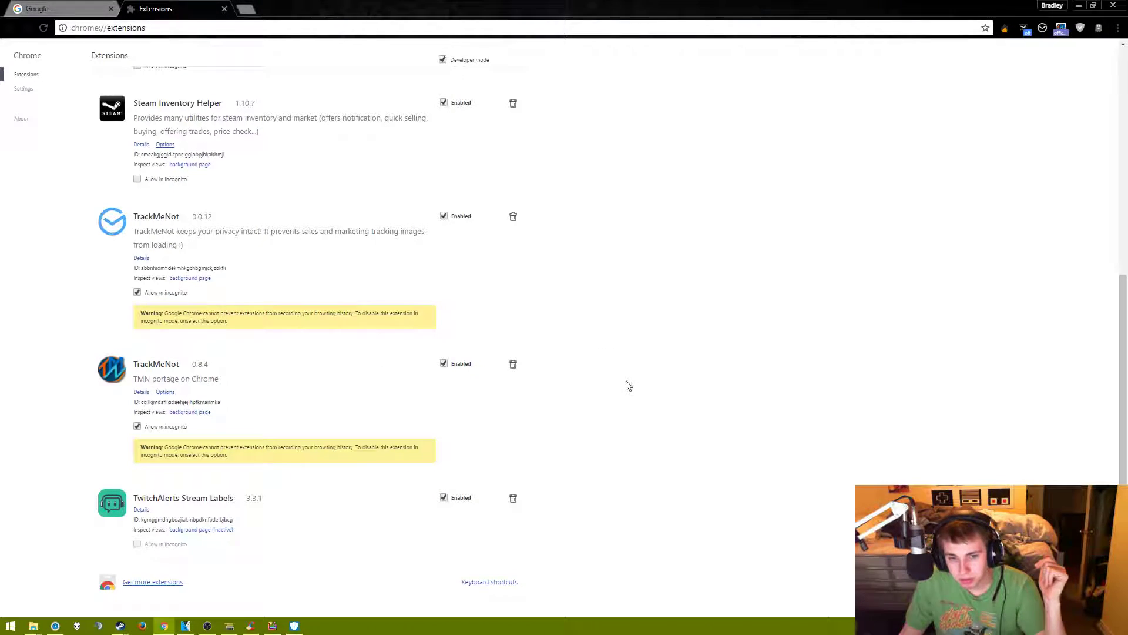
scroll(628, 385, "up", 7)
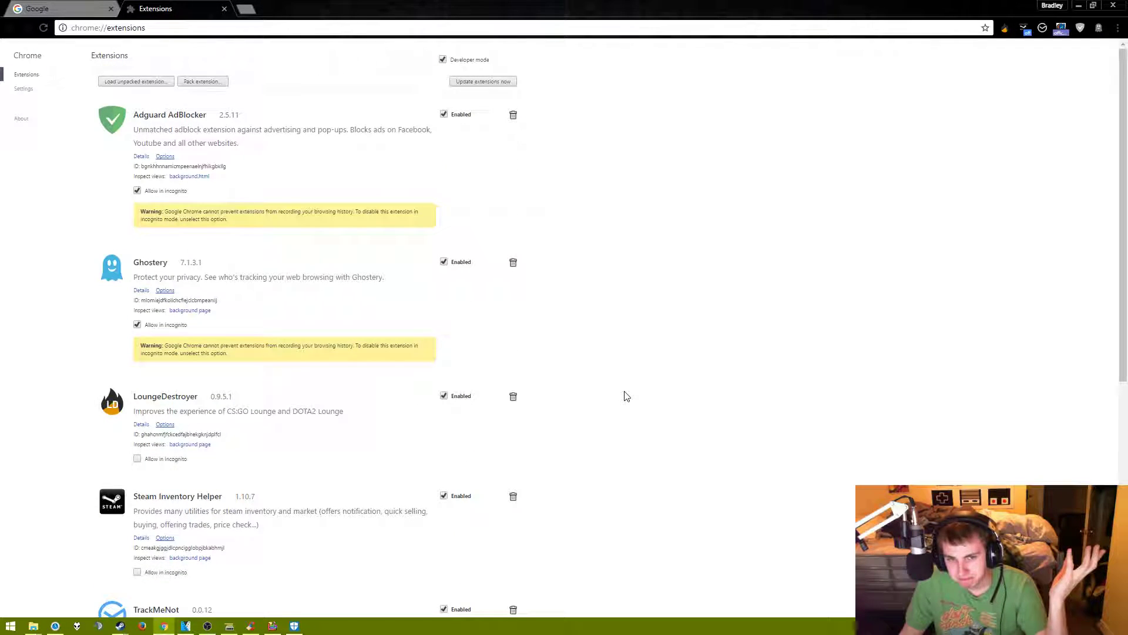
scroll(627, 396, "down", 3)
scroll(627, 398, "down", 2)
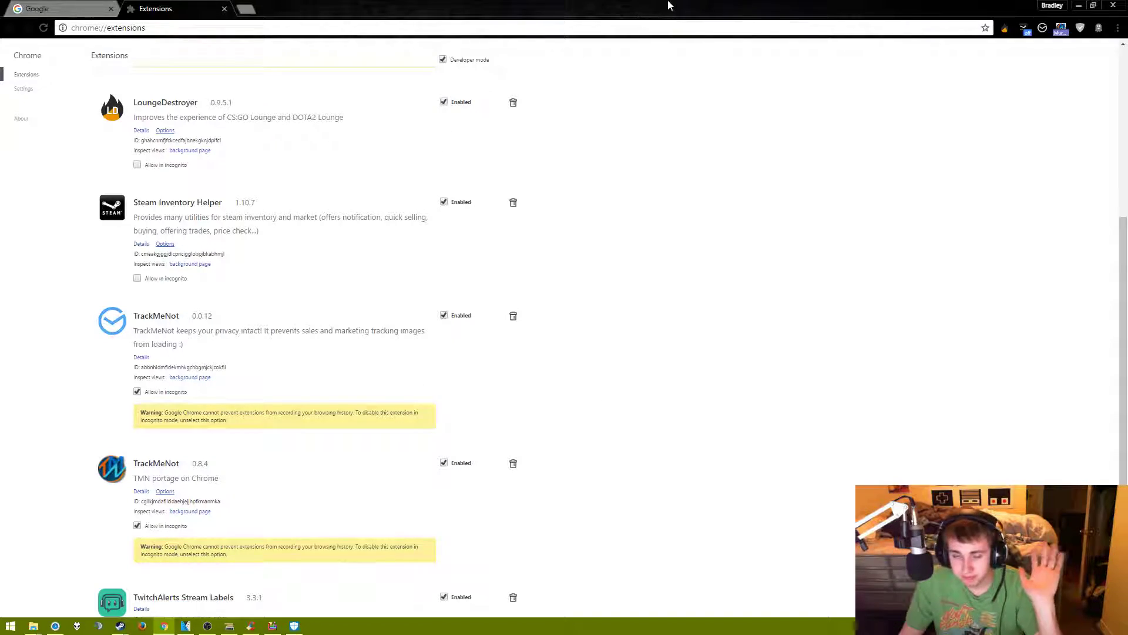
- Minimize Chrome, switch to a maximized Firefox window and open its Add-ons Manager
left_click_drag(564, 7, 582, 87)
left_click(846, 92)
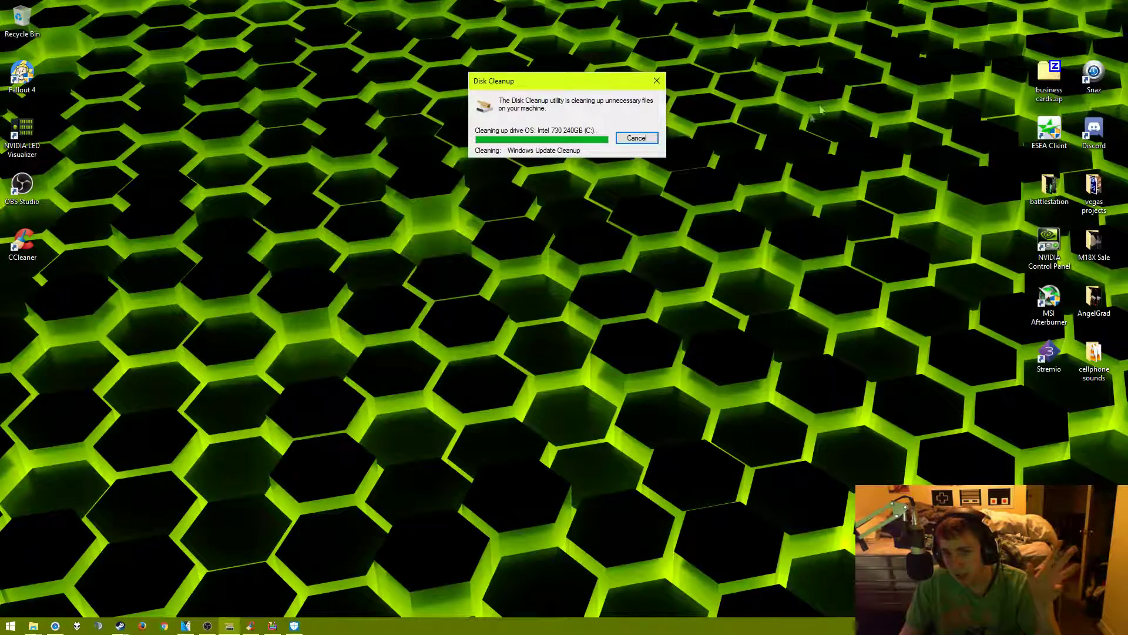
left_click(138, 630)
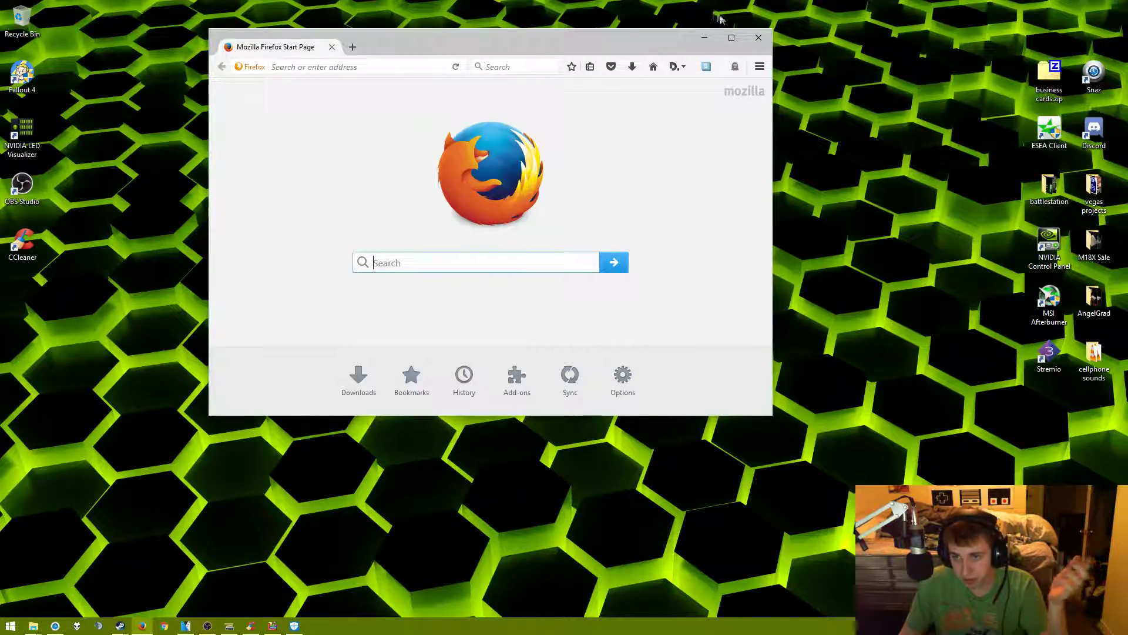
left_click(732, 38)
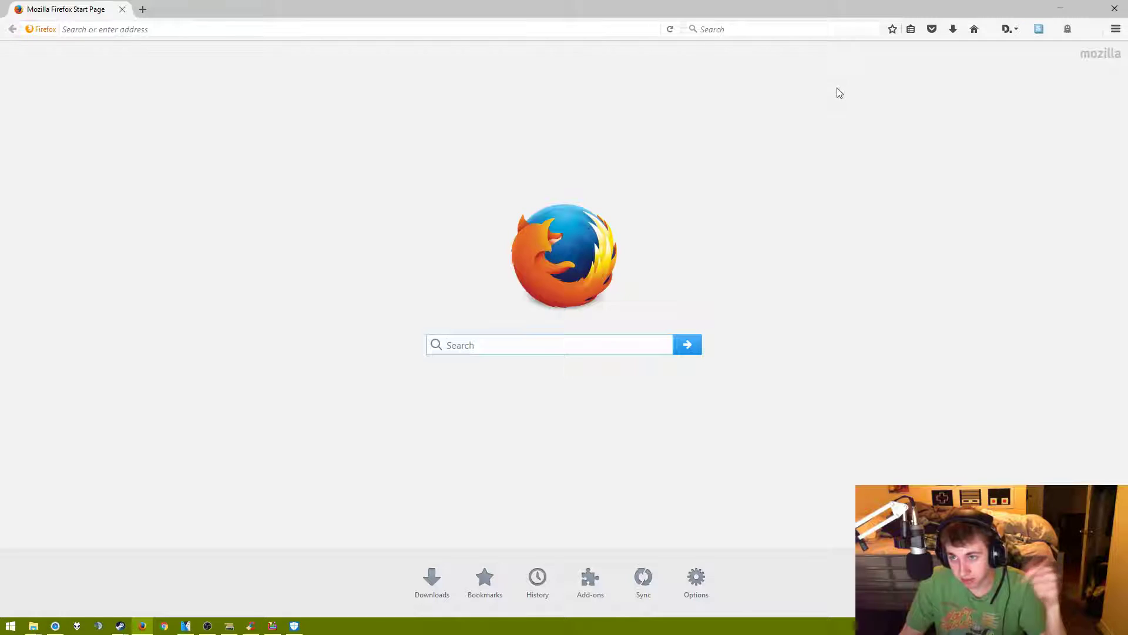
left_click(1117, 31)
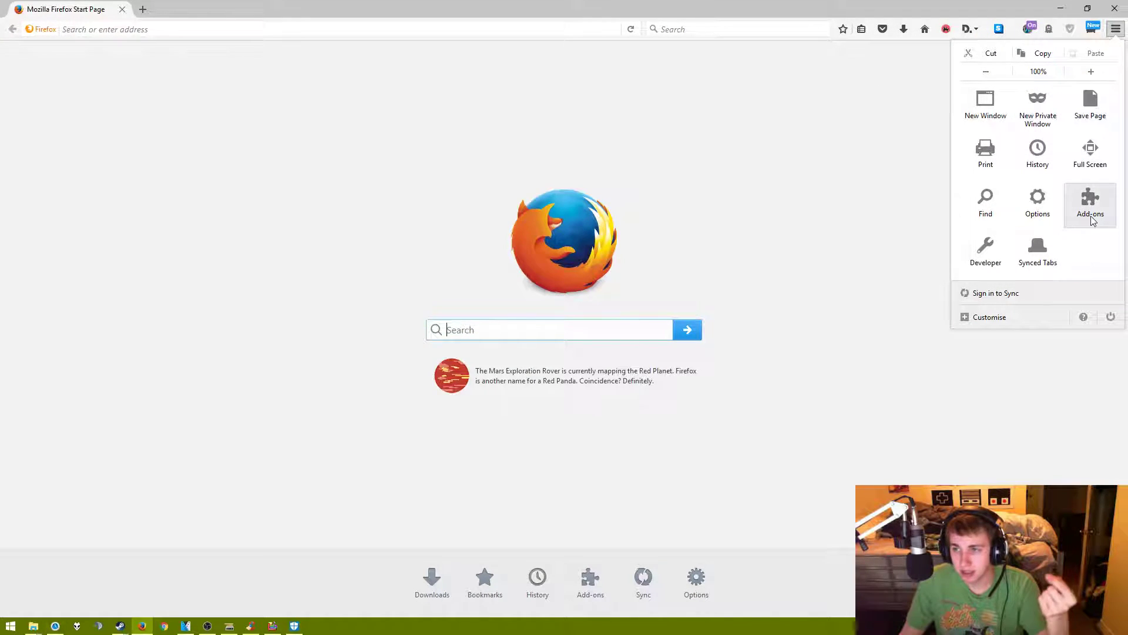
left_click(1090, 216)
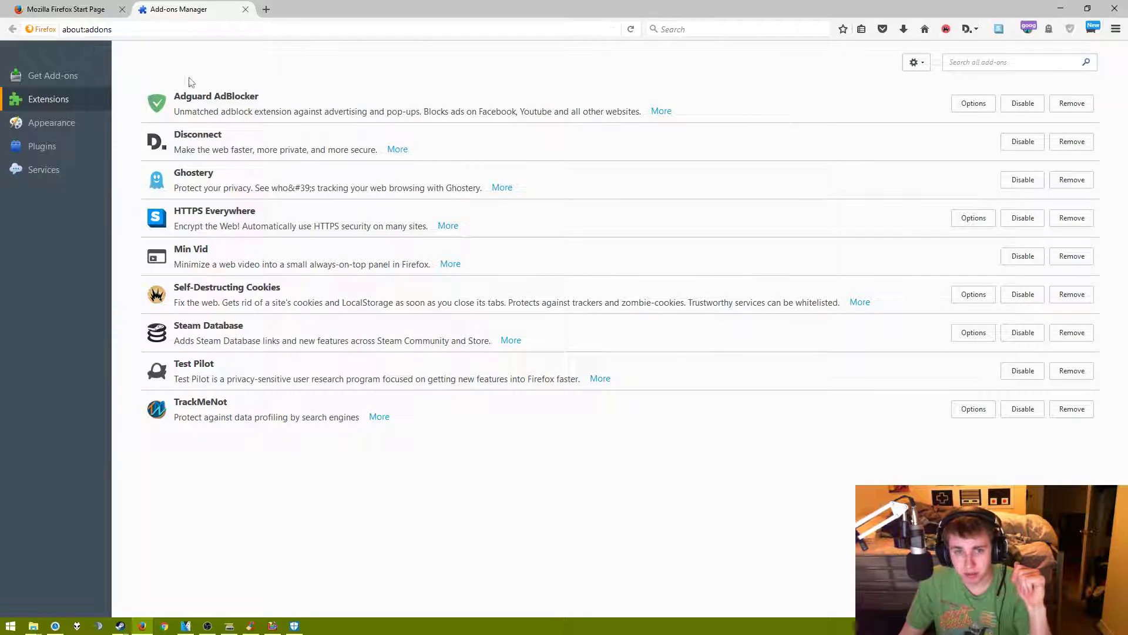
- Open the options of the Self-Destructing Cookies extension and turn off its Notifications setting
left_click(229, 143)
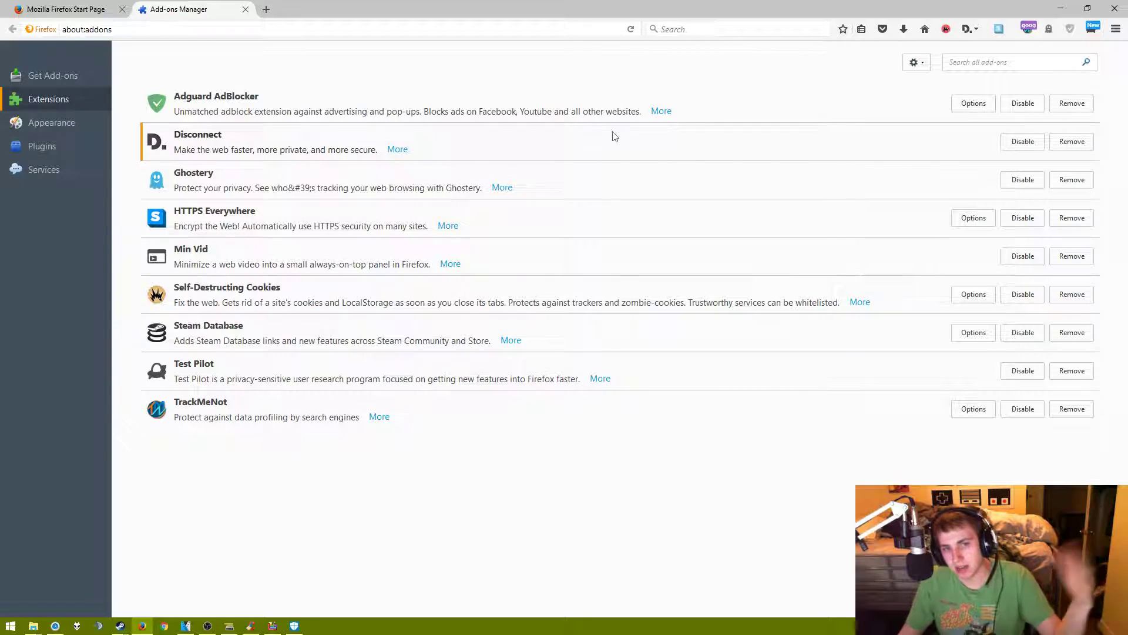
left_click(270, 215)
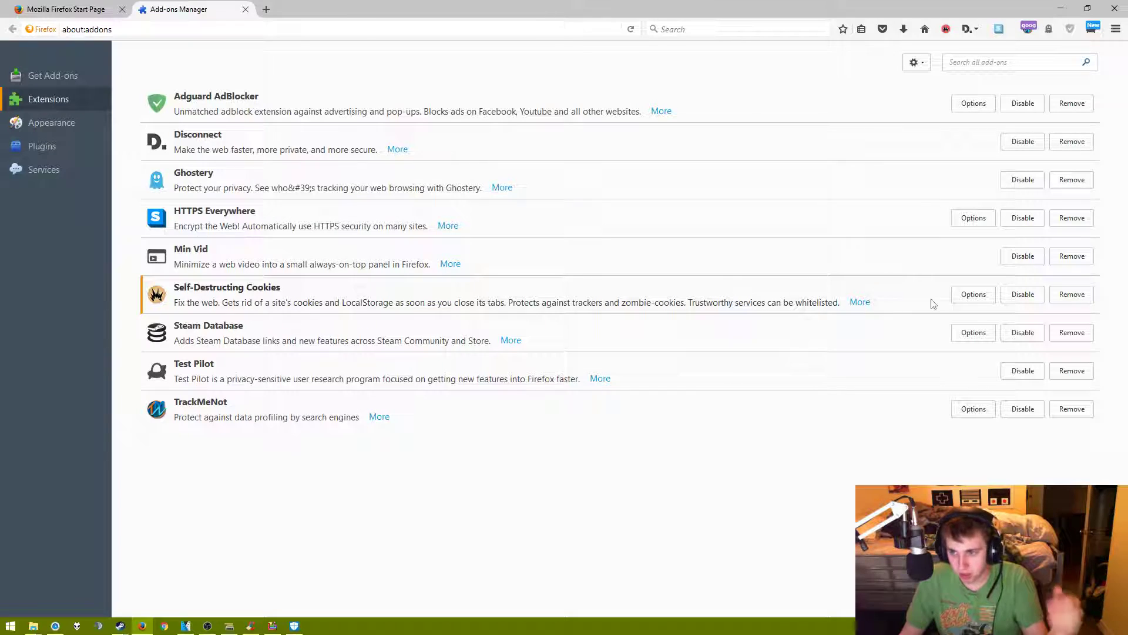
left_click(973, 295)
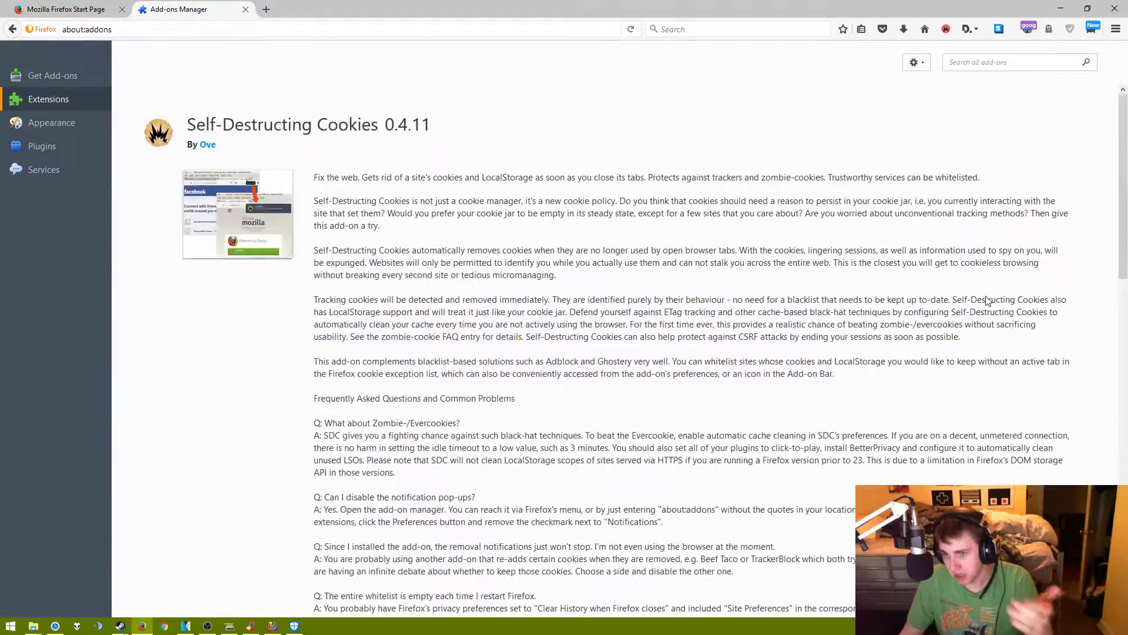
scroll(611, 411, "down", 3)
scroll(611, 416, "down", 10)
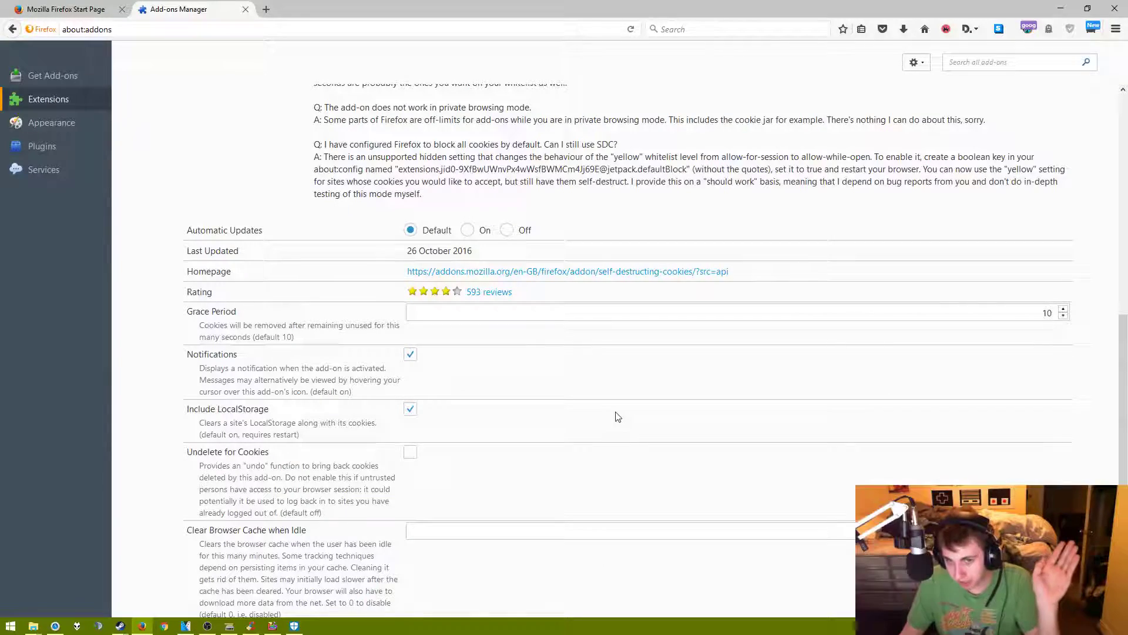
scroll(616, 415, "down", 2)
left_click(410, 234)
- Review the other Self-Destructing Cookies settings and return to the list of Firefox extensions
scroll(418, 294, "down", 3)
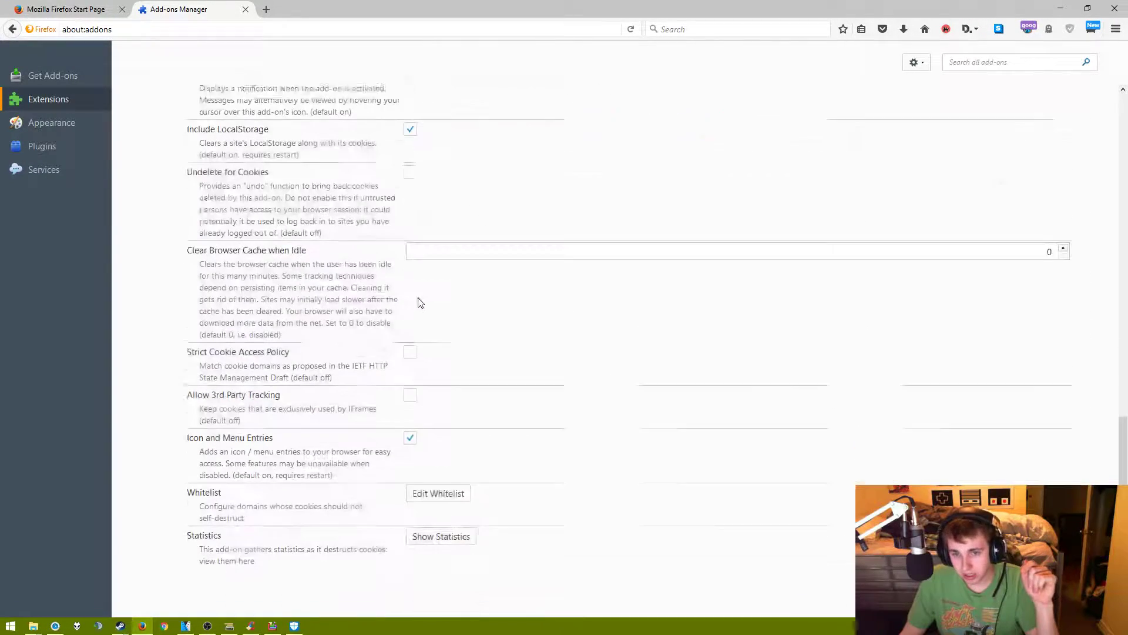
scroll(804, 487, "up", 5)
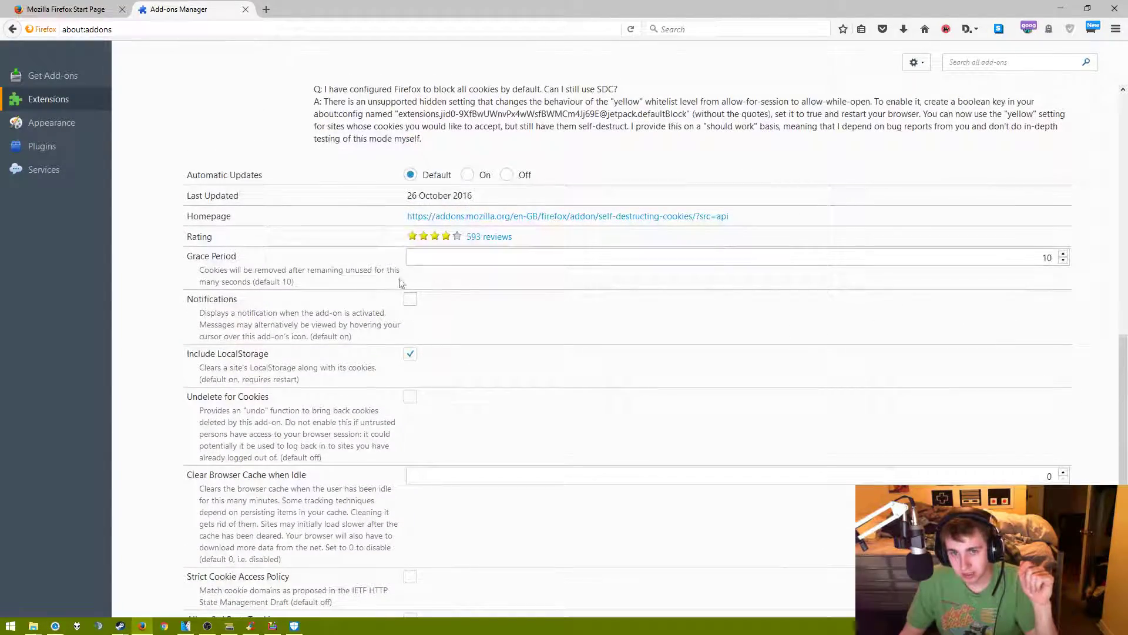
scroll(834, 459, "down", 4)
scroll(628, 322, "down", 1)
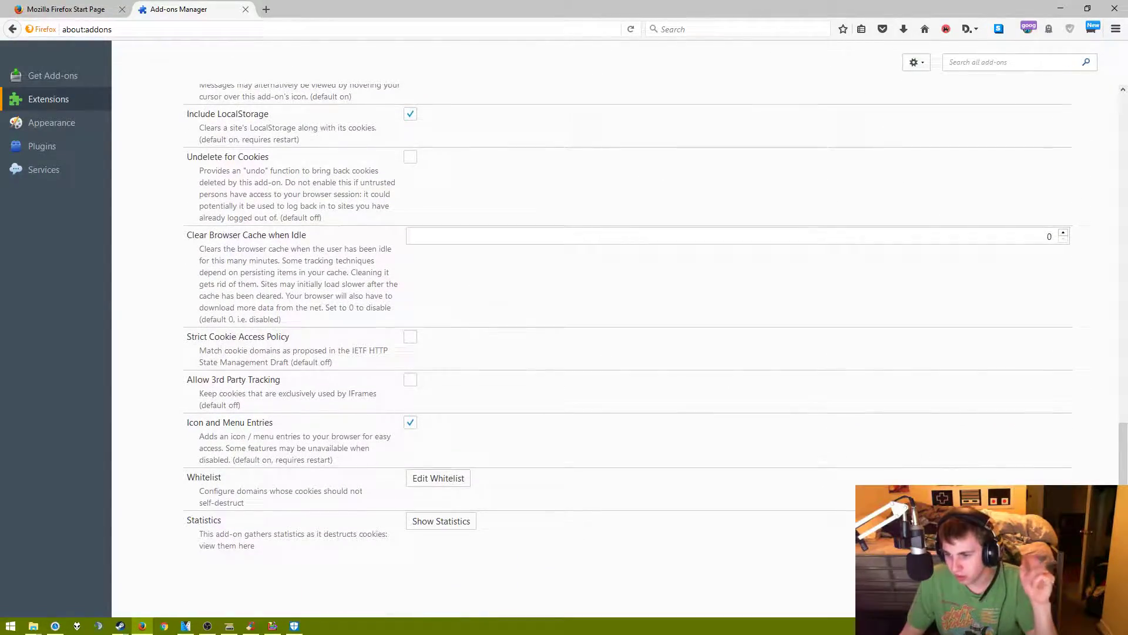
scroll(262, 203, "up", 15)
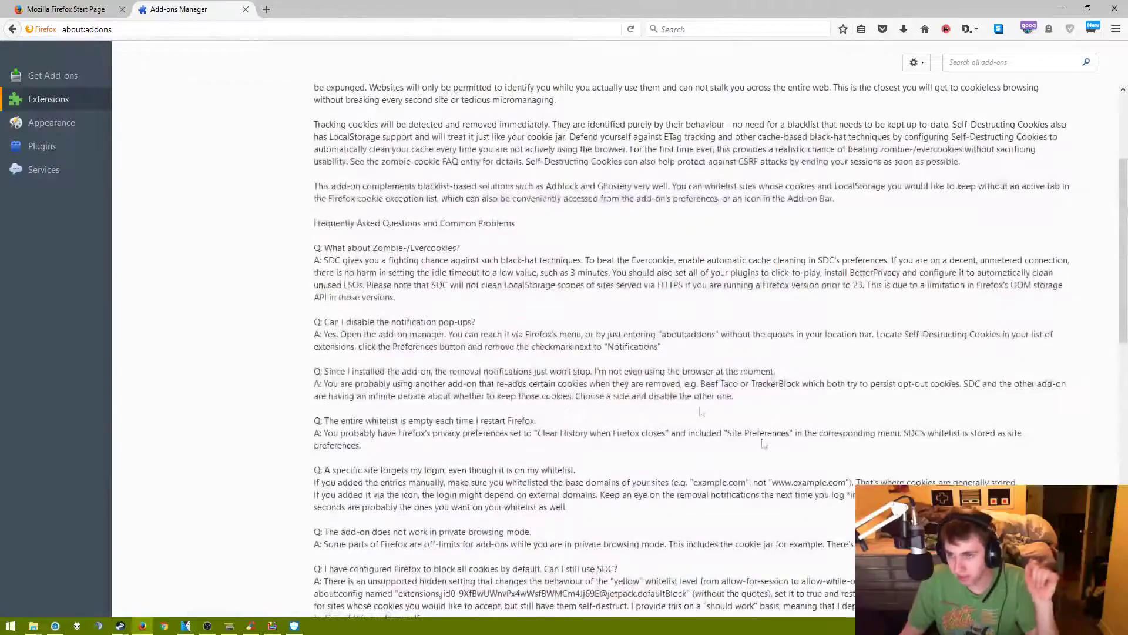
left_click(33, 105)
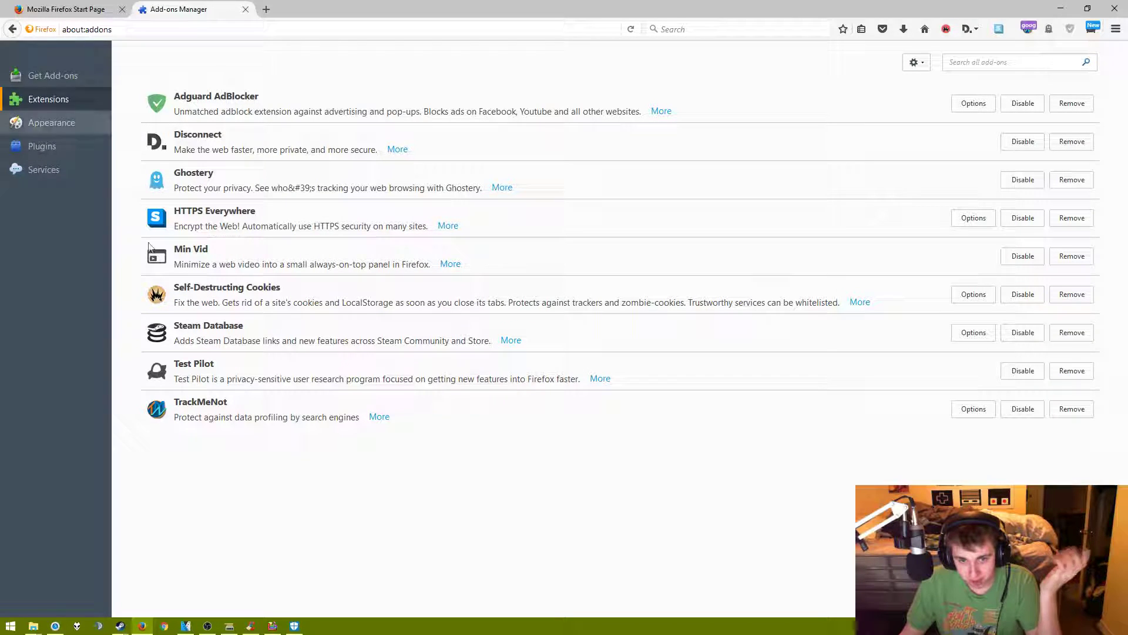
- Open a new, empty tab in Firefox
left_click(266, 9)
type("f")
key("BackSpace")
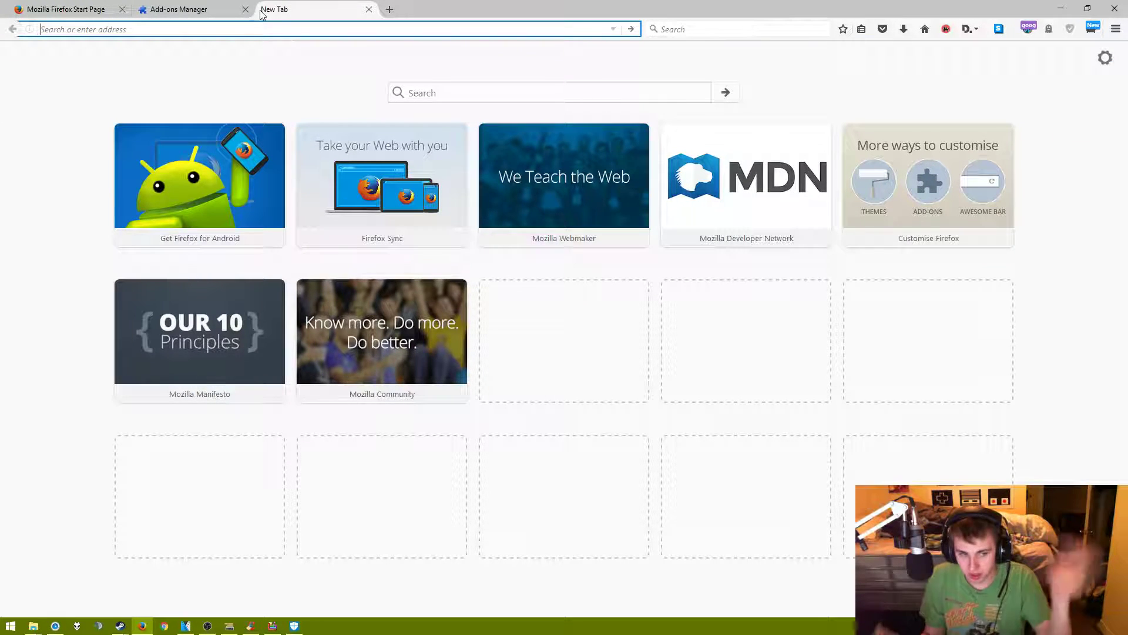